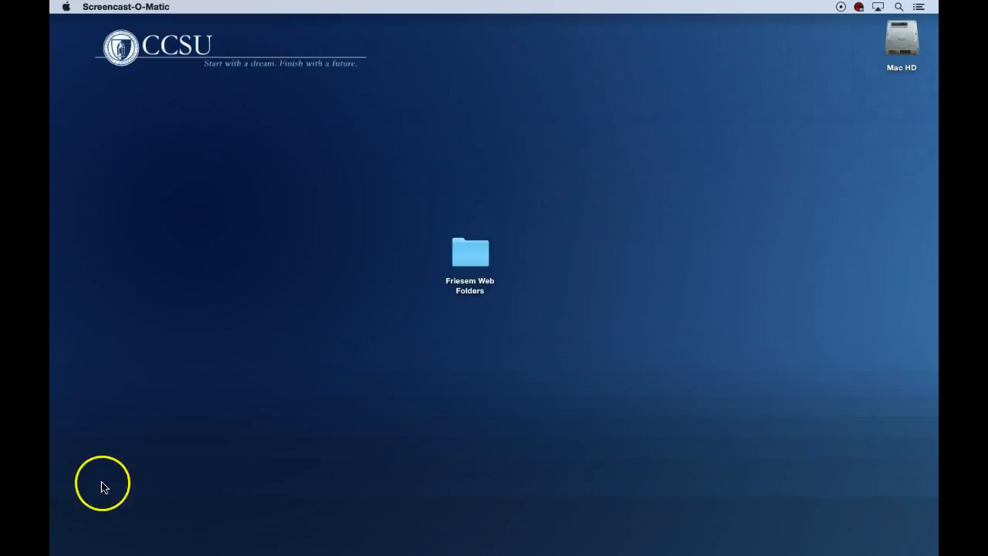
# - Open the web folders directory on the desktop and review its site map, Movie Poster, Pic Gallery, Resume and Video items
pyautogui.click(465, 249)
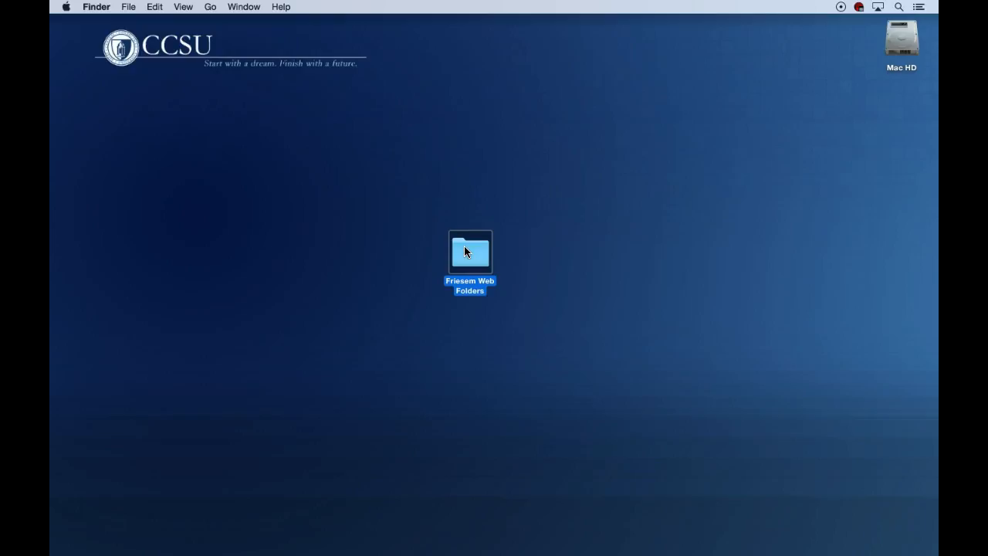
pyautogui.doubleClick(464, 248)
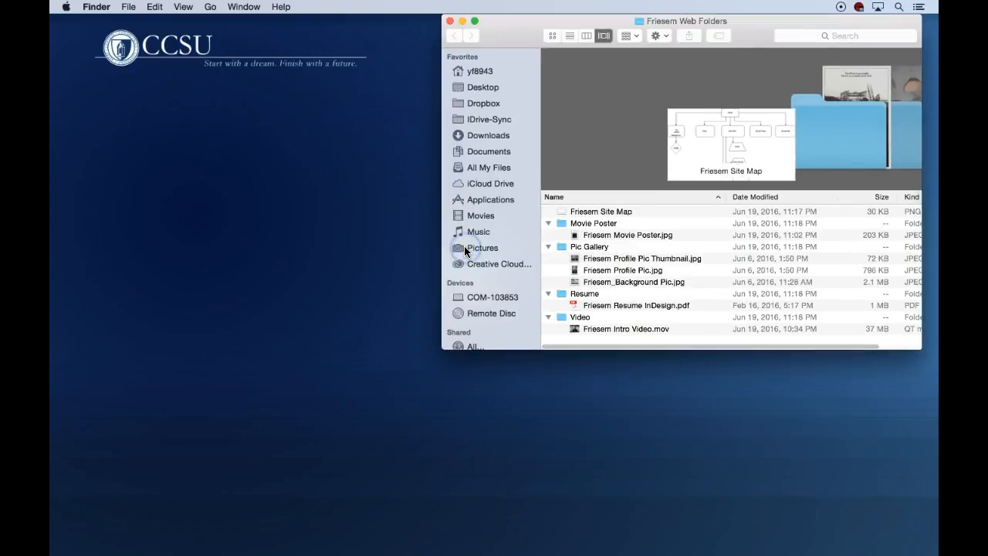
pyautogui.click(595, 211)
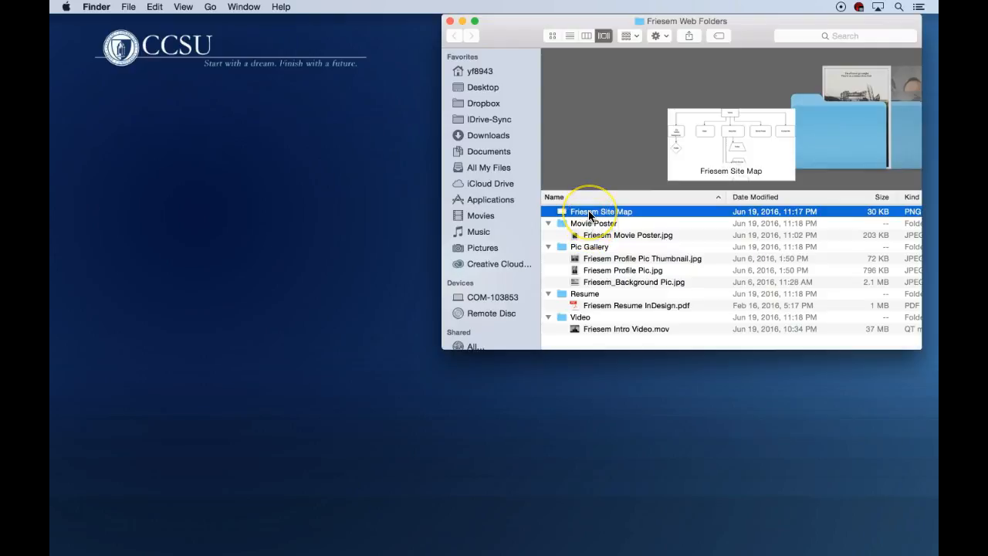
pyautogui.click(591, 223)
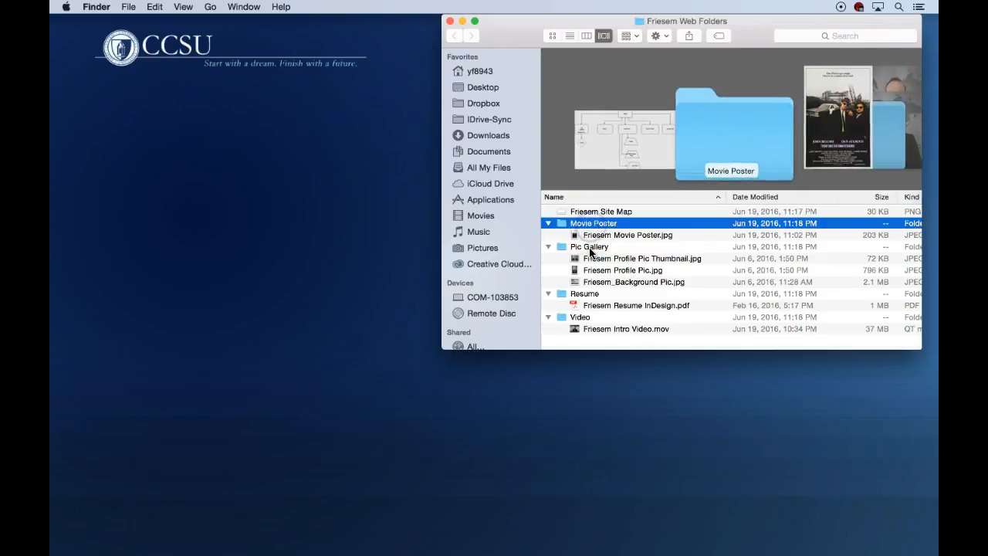
pyautogui.click(591, 248)
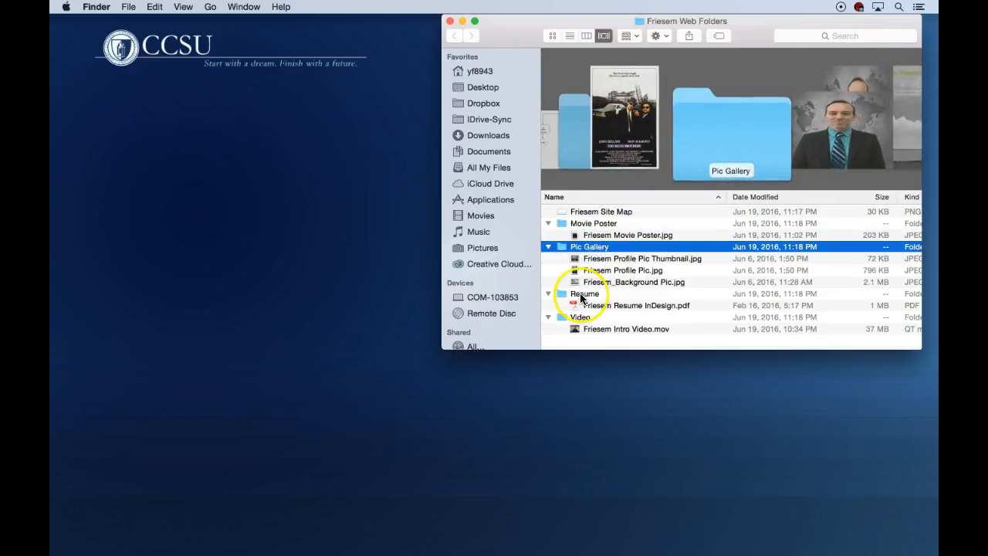
pyautogui.click(584, 294)
pyautogui.click(584, 317)
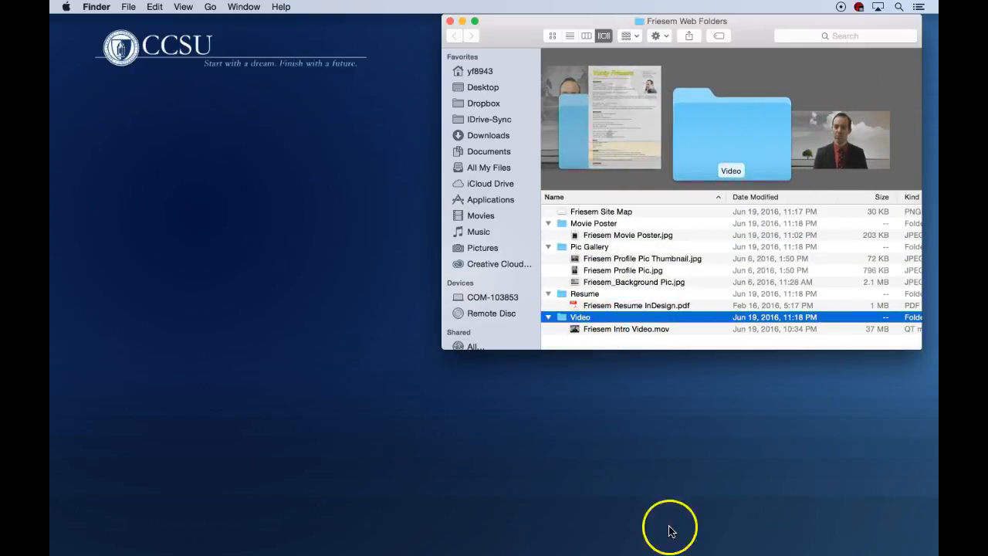
# - Switch to Safari, display the embed code for the COMM 231 Assignment 8 YouTube video, and minimize the browser window
pyautogui.click(745, 533)
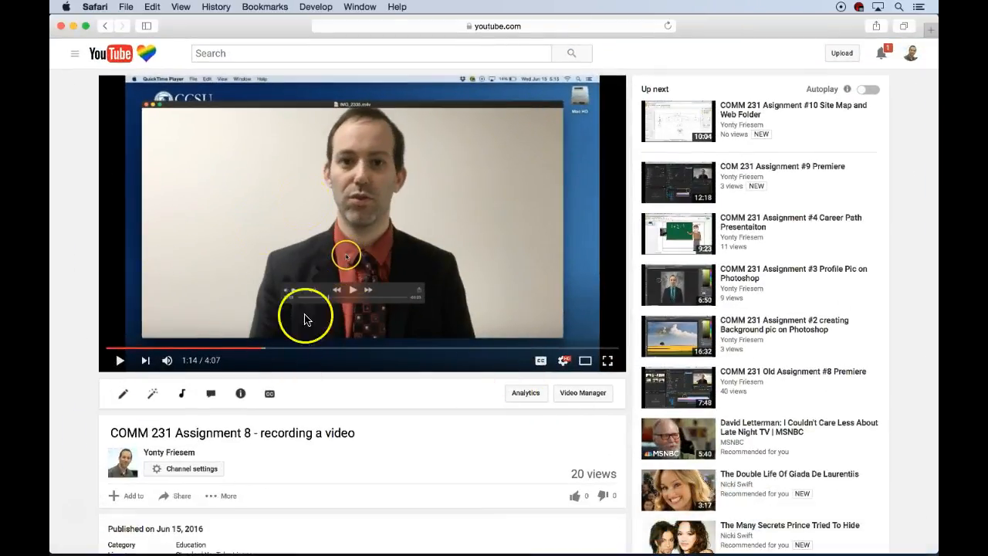
pyautogui.scroll(-5, 169, 463)
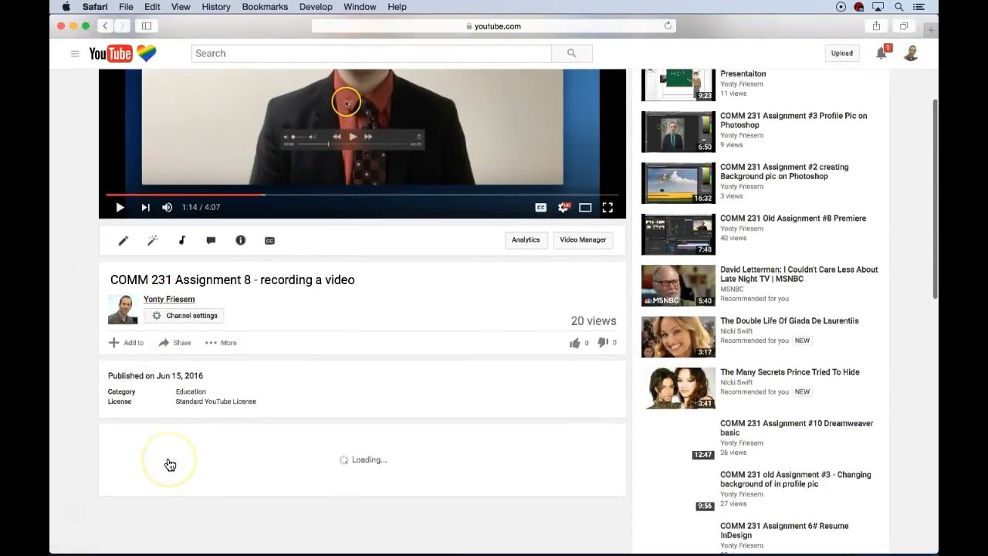
pyautogui.click(177, 344)
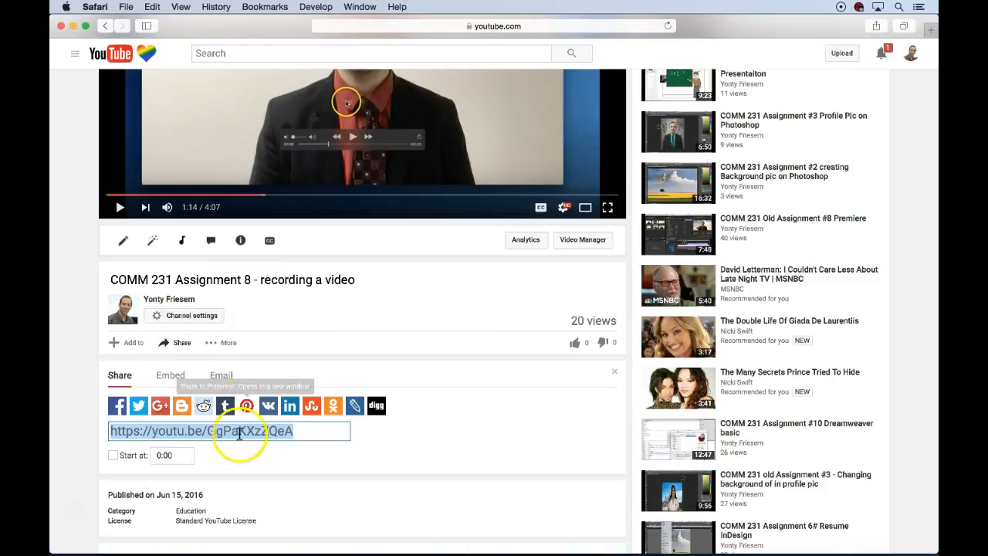
pyautogui.click(170, 375)
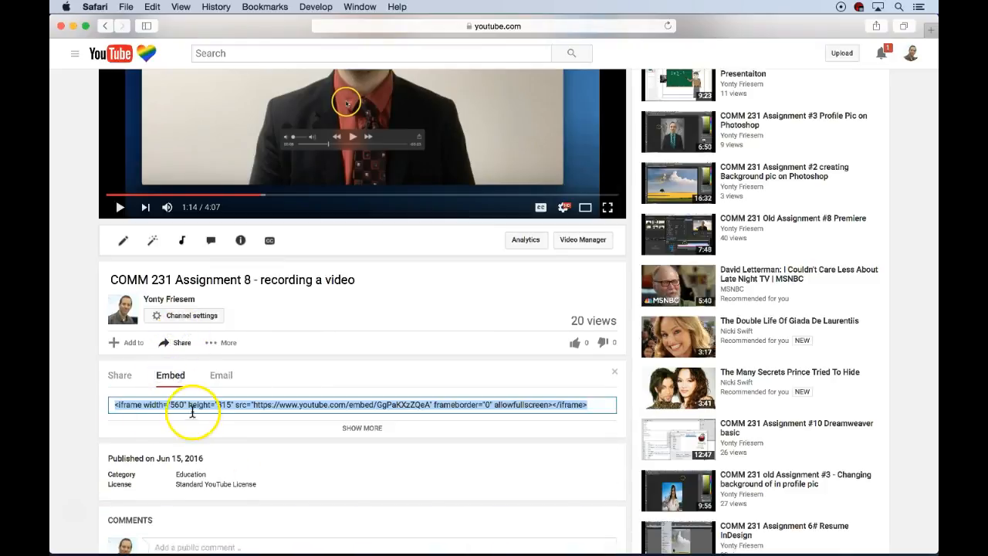
pyautogui.click(74, 27)
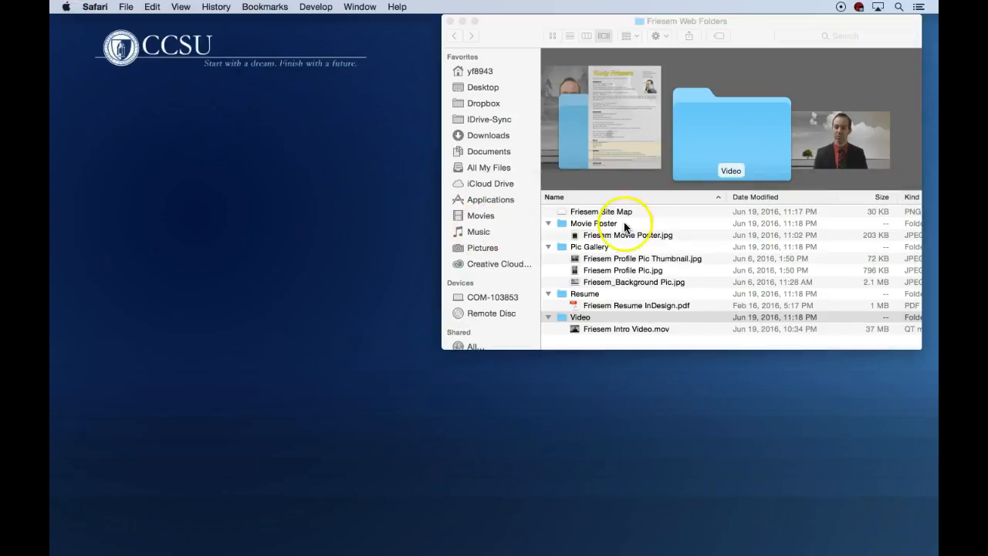
# - Open the site map image in Preview and shrink its window to fit beside the web folders window
pyautogui.click(581, 212)
pyautogui.click(579, 214)
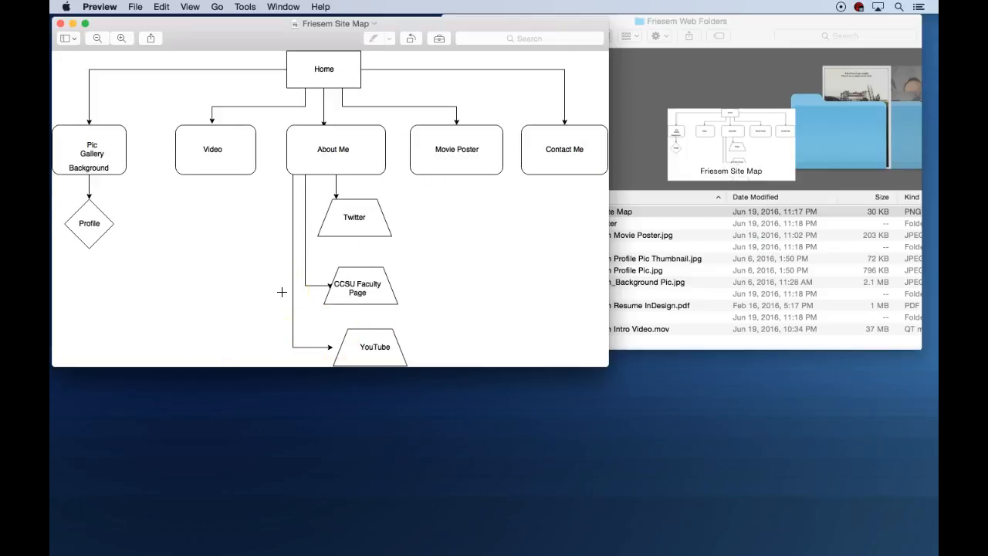
pyautogui.moveTo(606, 364); pyautogui.dragTo(441, 346)
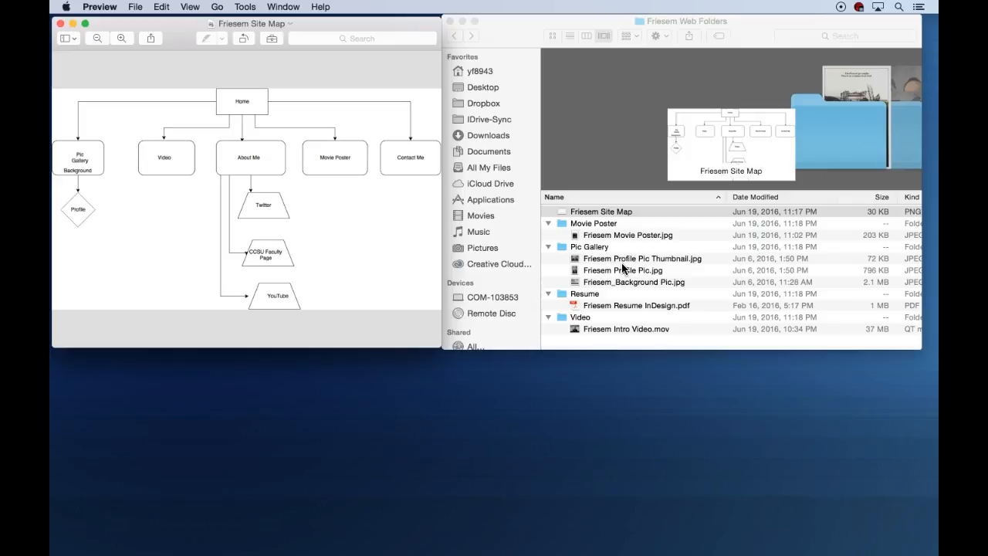
pyautogui.click(751, 18)
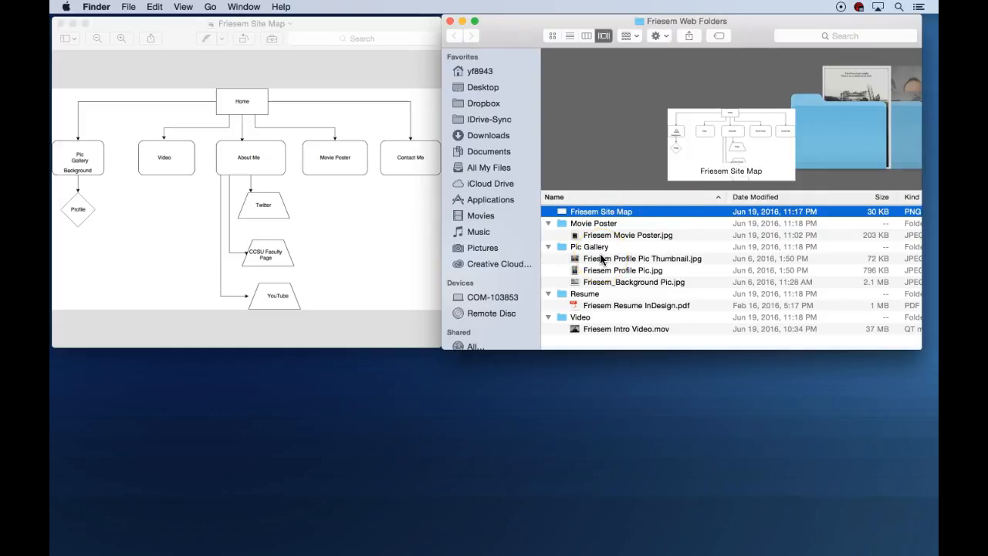
# - Launch Adobe Dreamweaver CC 2015 from the Launchpad
pyautogui.moveTo(245, 552)
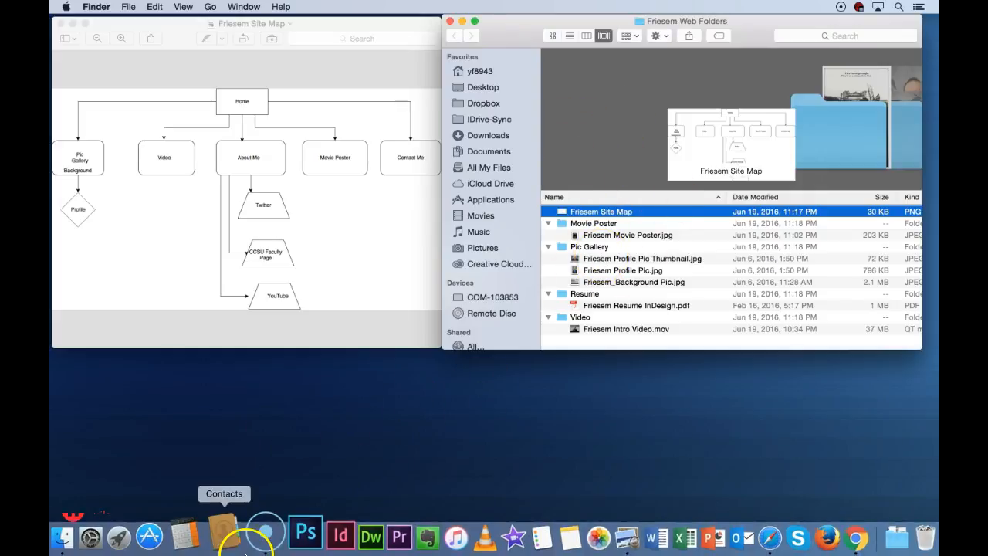
pyautogui.click(347, 533)
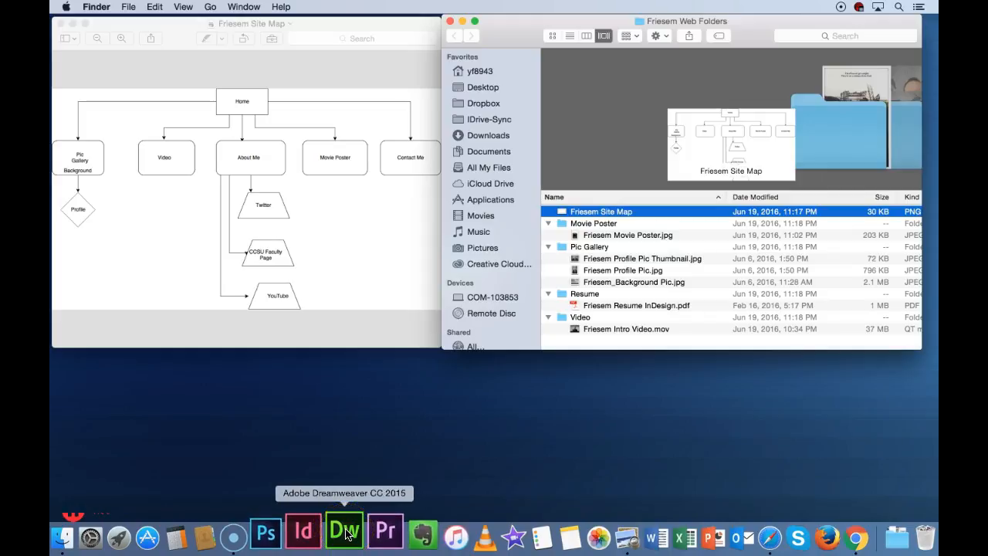
pyautogui.click(133, 533)
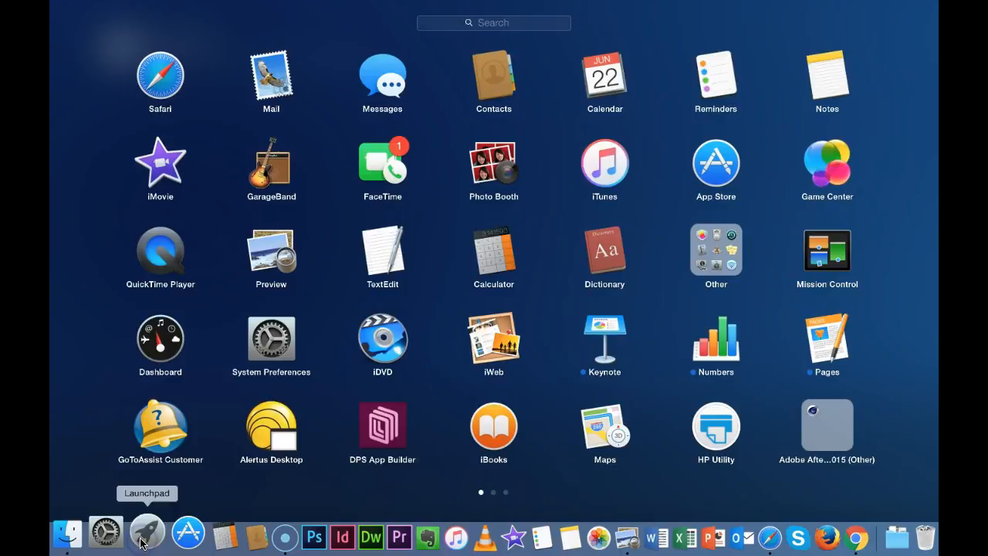
pyautogui.moveTo(619, 342); pyautogui.dragTo(602, 342)
pyautogui.click(500, 249)
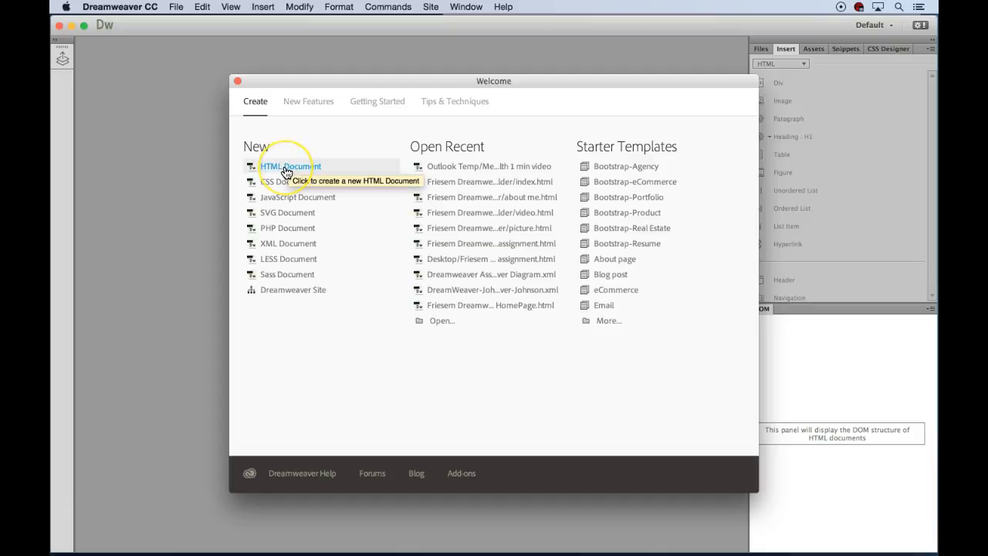
# - Create a new HTML document titled Index with no framework and the HTML5 doc type
pyautogui.click(176, 7)
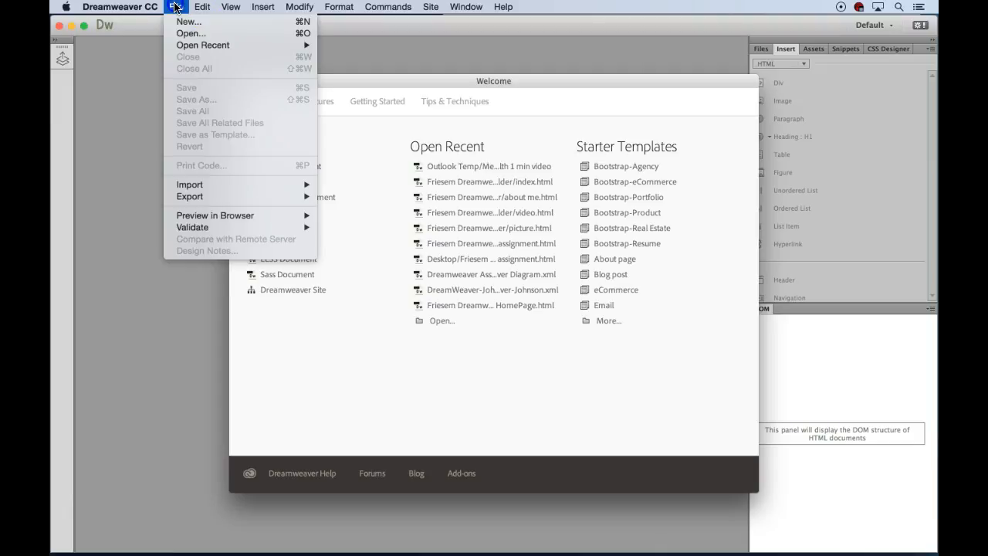
pyautogui.click(194, 22)
pyautogui.click(338, 145)
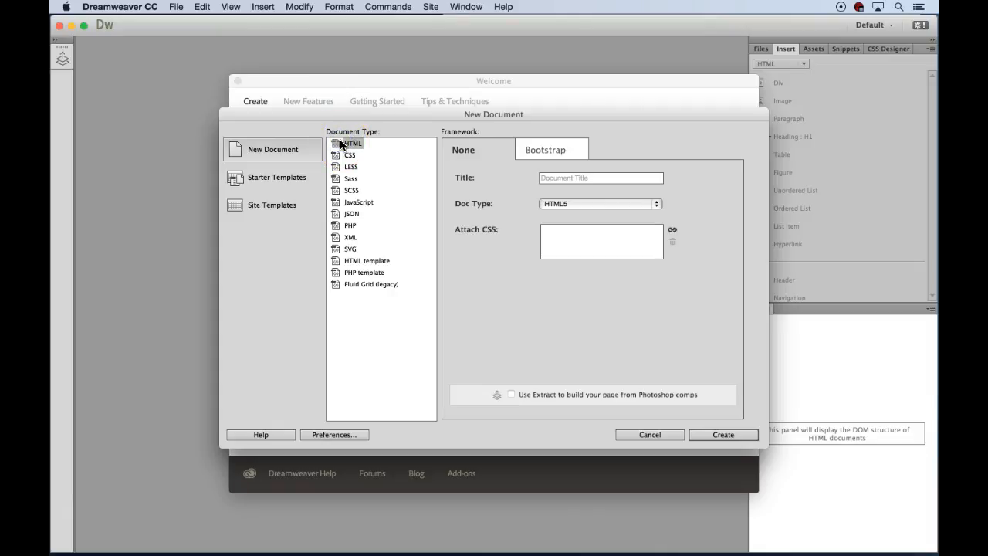
pyautogui.click(549, 178)
pyautogui.moveTo(455, 178); pyautogui.dragTo(489, 178)
pyautogui.click(551, 177)
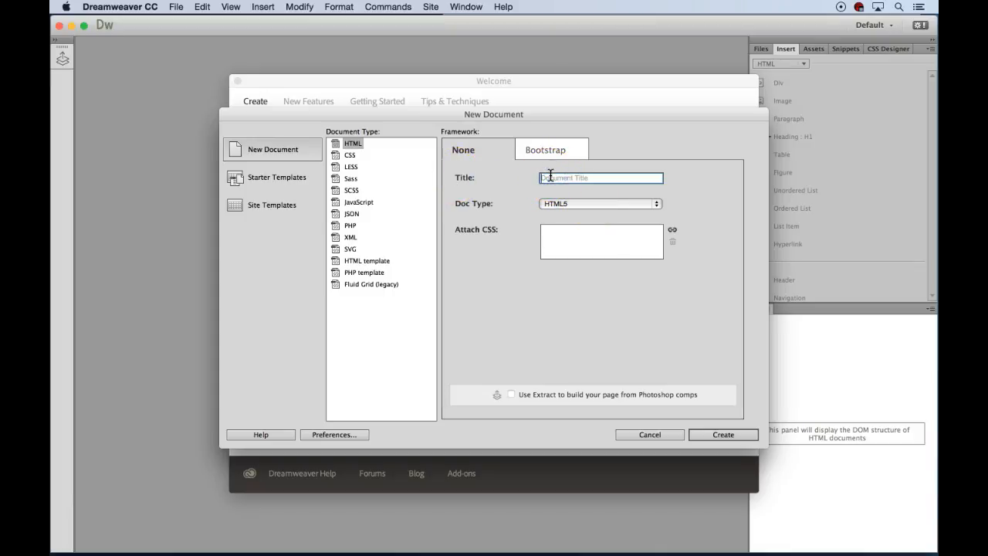
pyautogui.write('Index')
pyautogui.moveTo(559, 179); pyautogui.dragTo(540, 180)
pyautogui.click(719, 434)
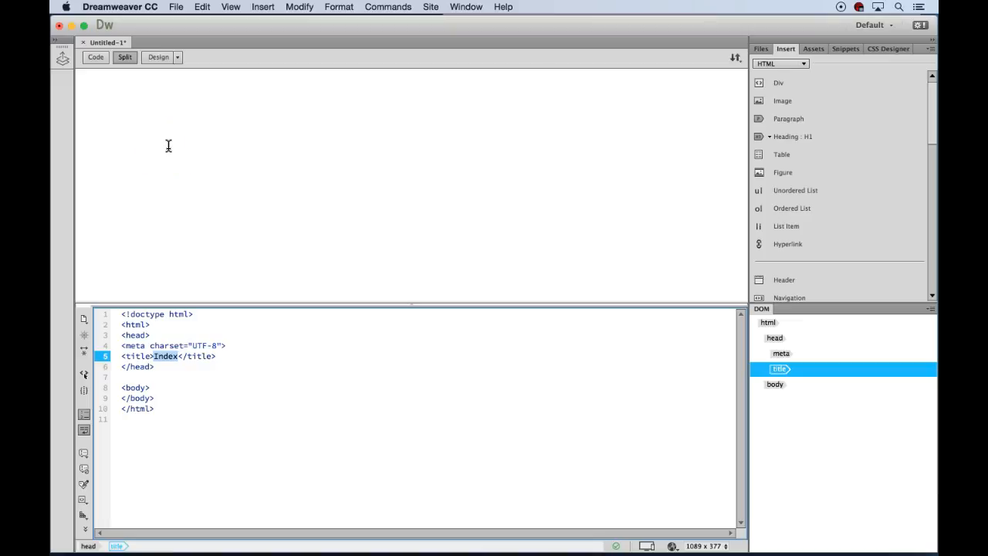
# - Compare the document's Code and Split views, returning to Split with Design as the visual mode
pyautogui.click(96, 57)
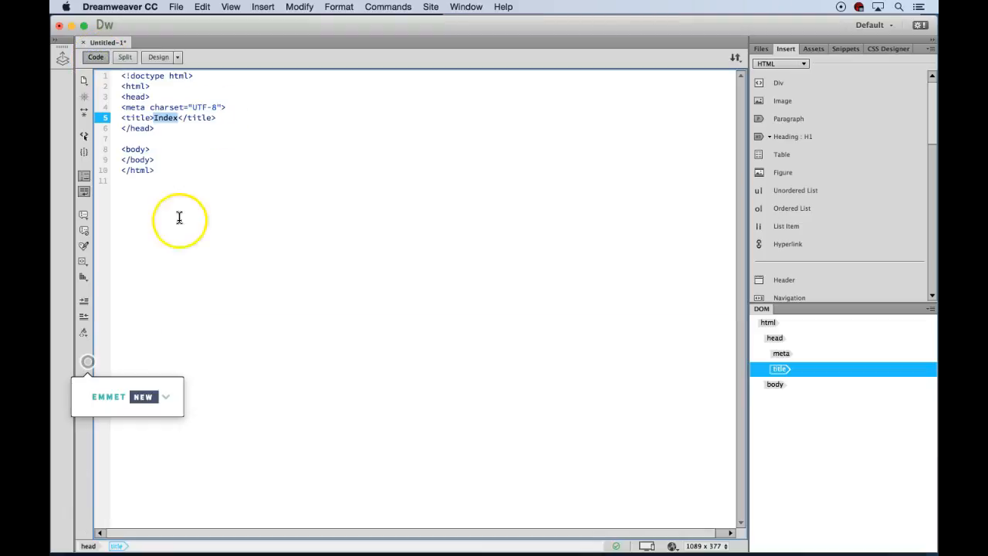
pyautogui.click(125, 57)
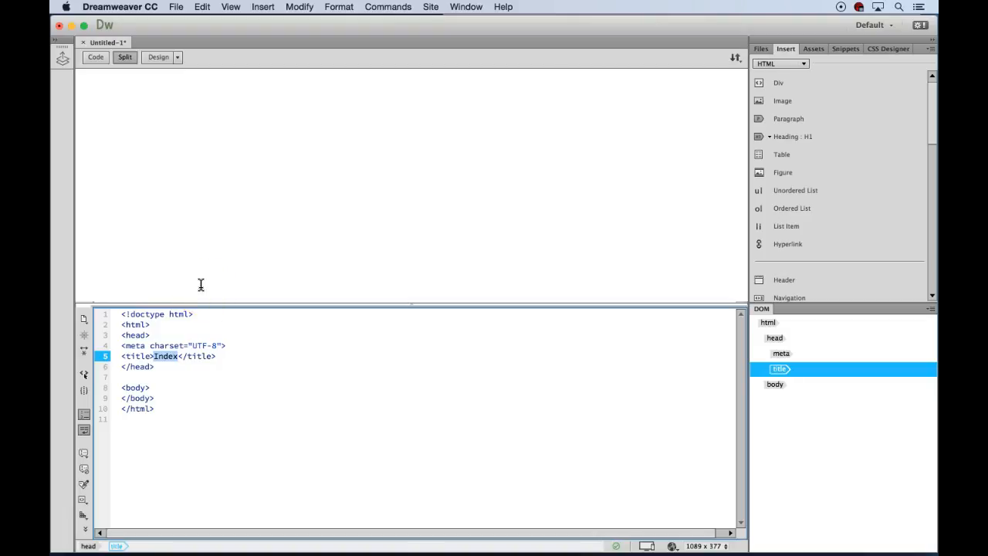
pyautogui.click(178, 57)
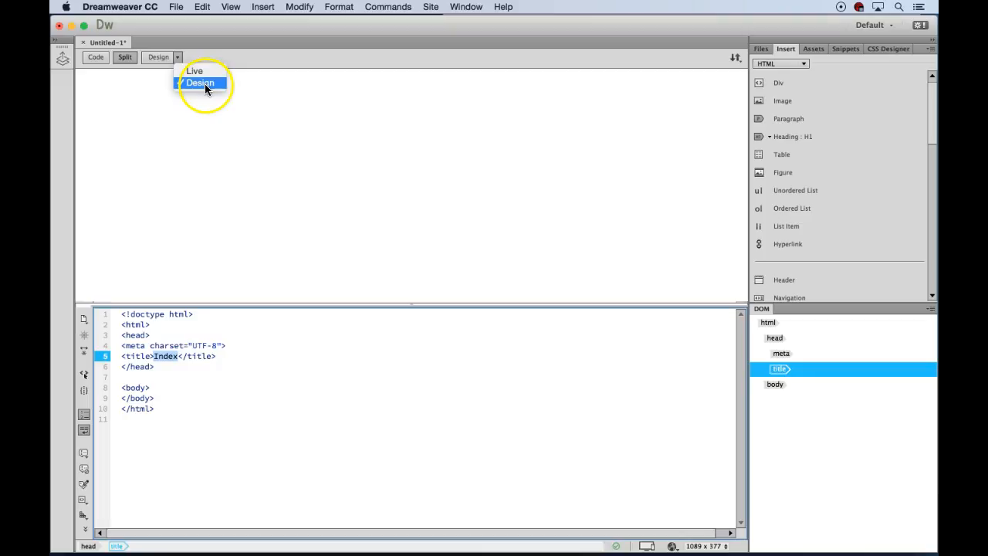
pyautogui.click(204, 83)
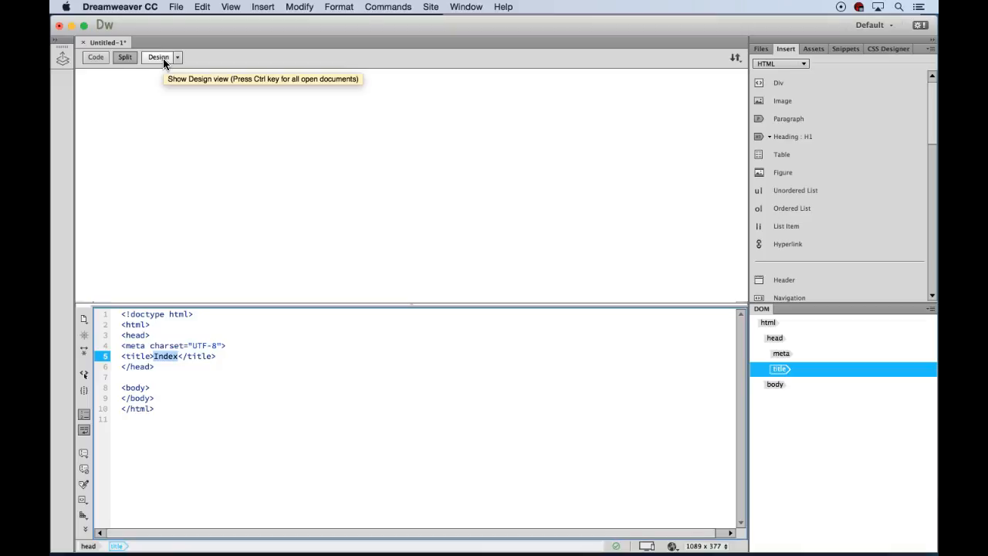
# - Save the page as Index.html in the web folders directory on the Desktop
pyautogui.click(176, 7)
pyautogui.click(213, 101)
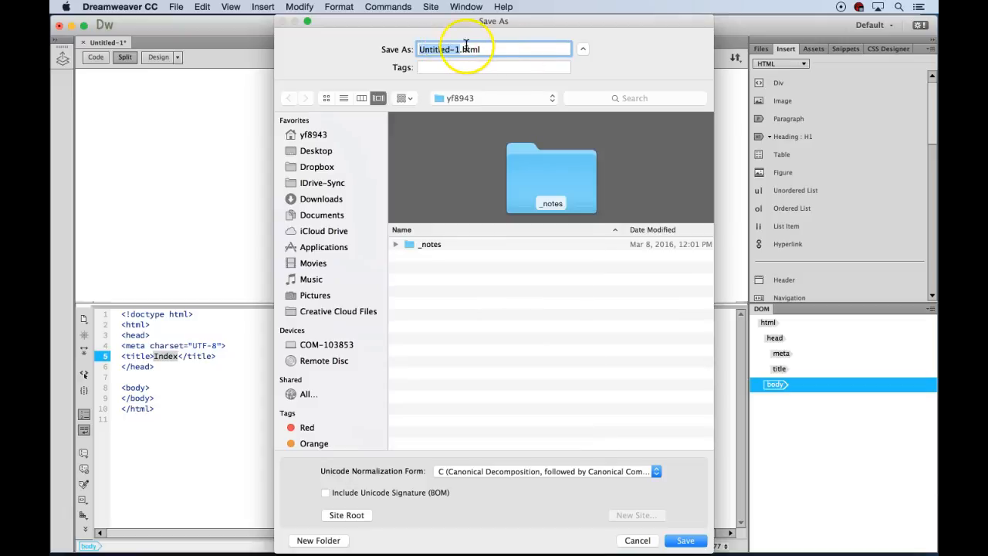
pyautogui.write('Index')
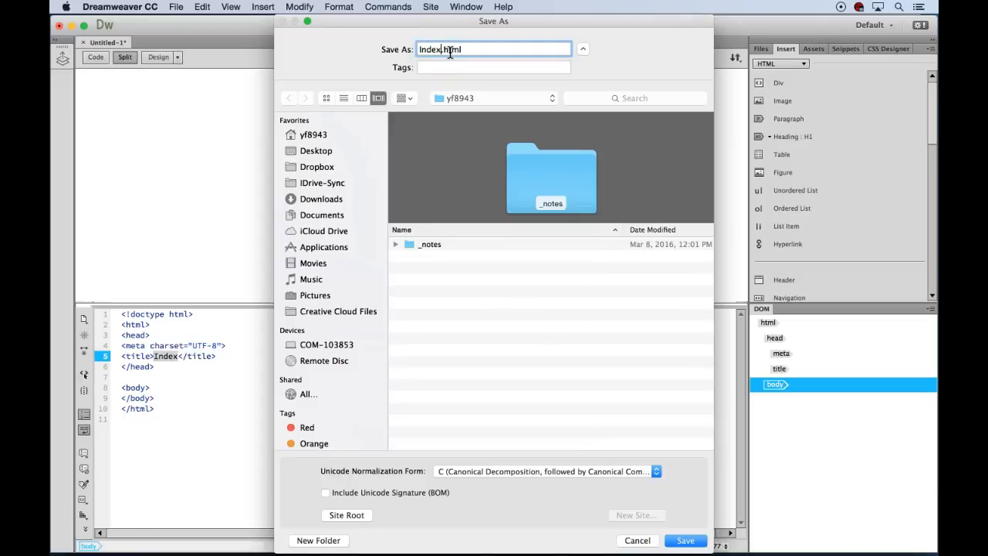
pyautogui.click(323, 153)
pyautogui.doubleClick(406, 360)
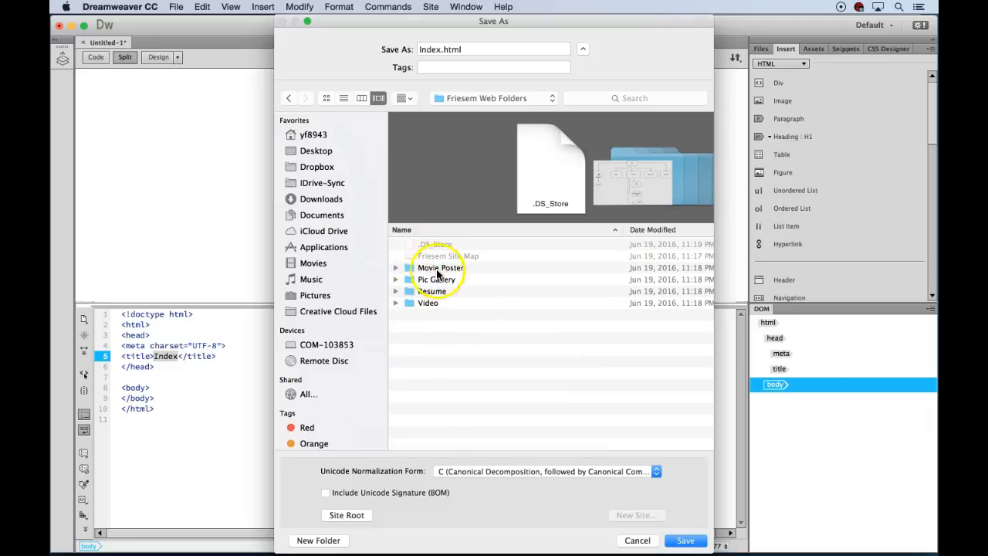
pyautogui.click(687, 543)
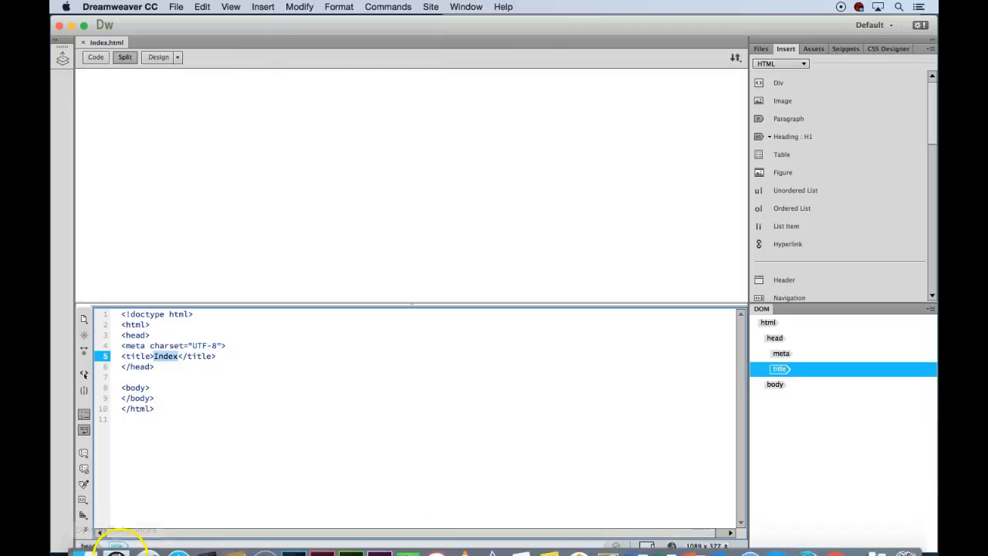
# - Look at the site's local files and return to the HTML insert elements
pyautogui.click(69, 510)
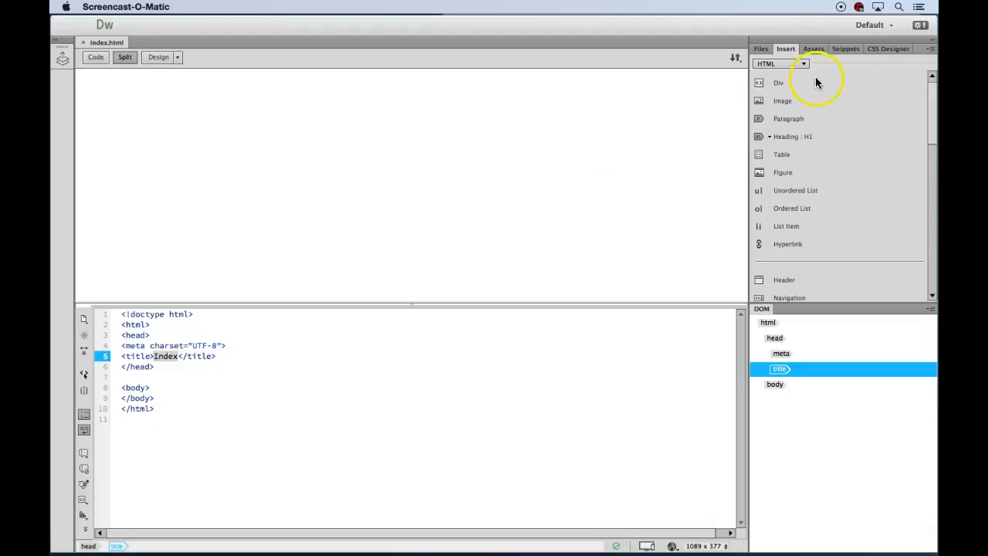
pyautogui.click(757, 51)
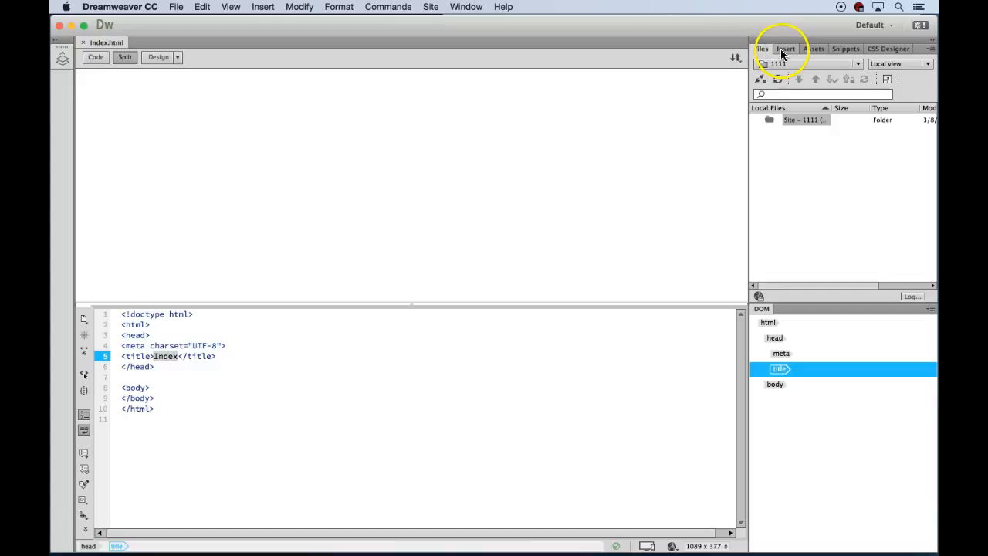
pyautogui.click(782, 49)
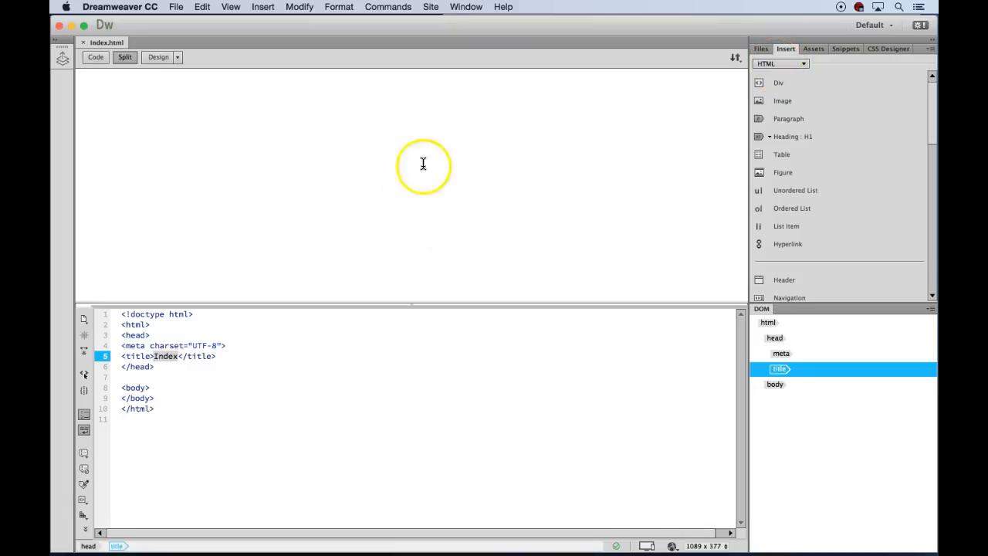
# - Insert the profile picture thumbnail from the web folders' Pic Gallery folder at the start of the page body
pyautogui.click(88, 80)
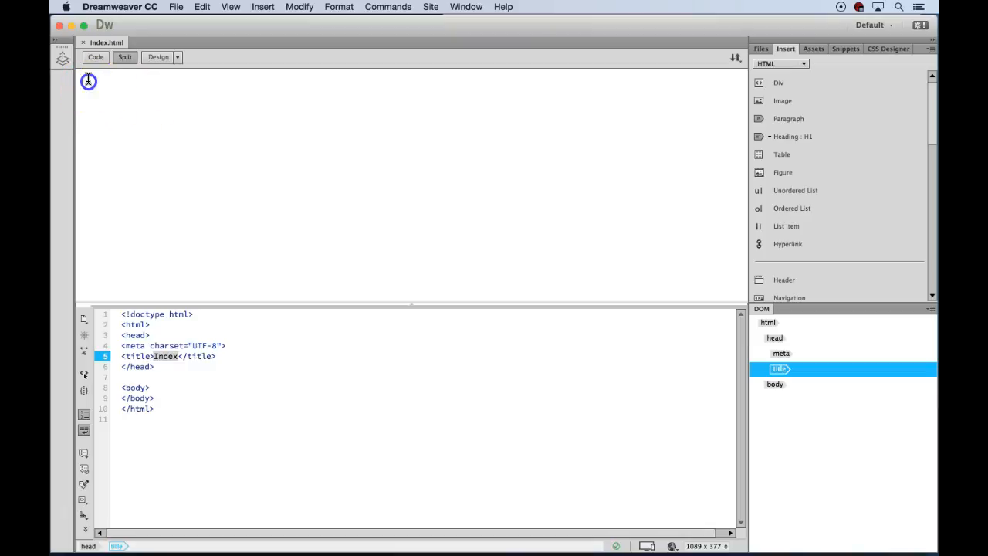
pyautogui.click(88, 79)
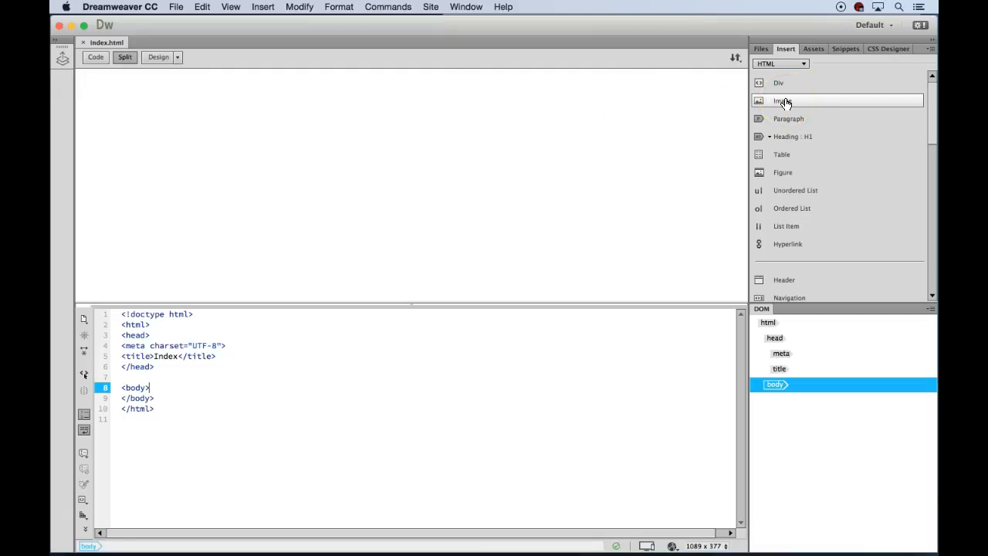
pyautogui.click(262, 7)
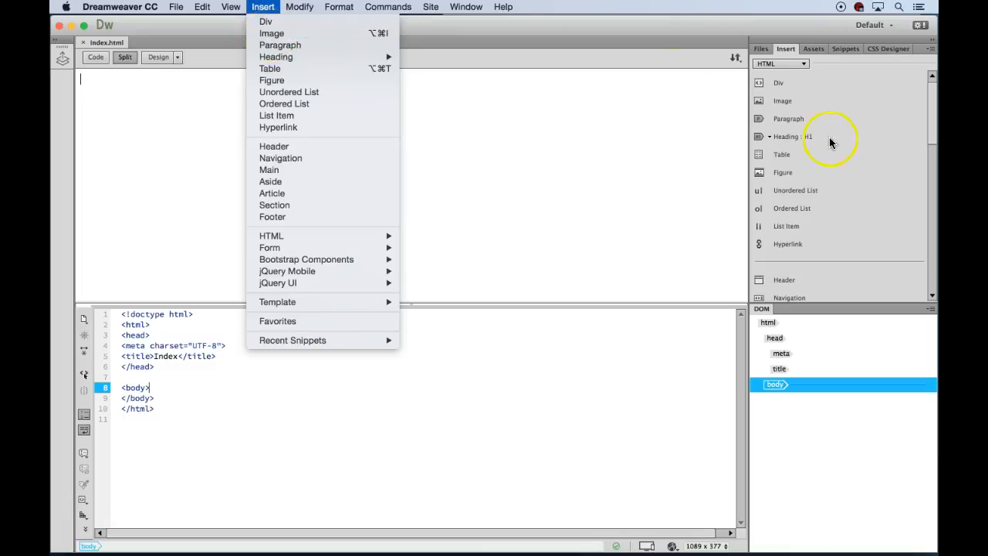
pyautogui.click(773, 100)
pyautogui.click(774, 102)
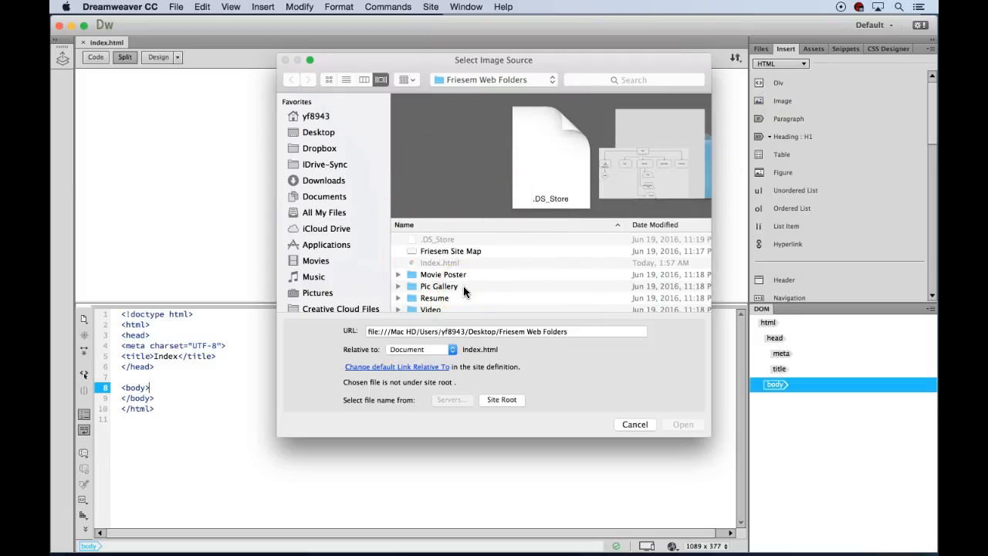
pyautogui.click(313, 132)
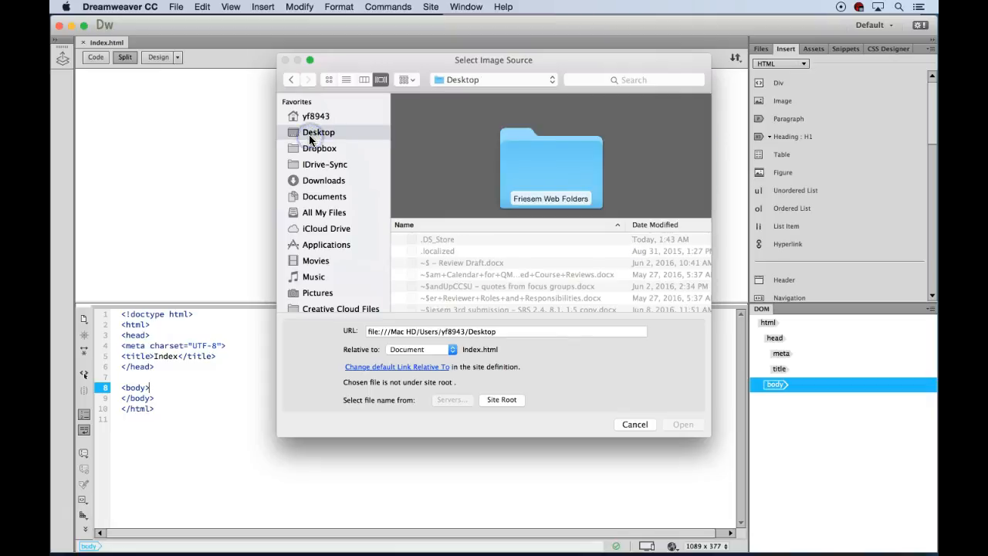
pyautogui.scroll(-2, 459, 264)
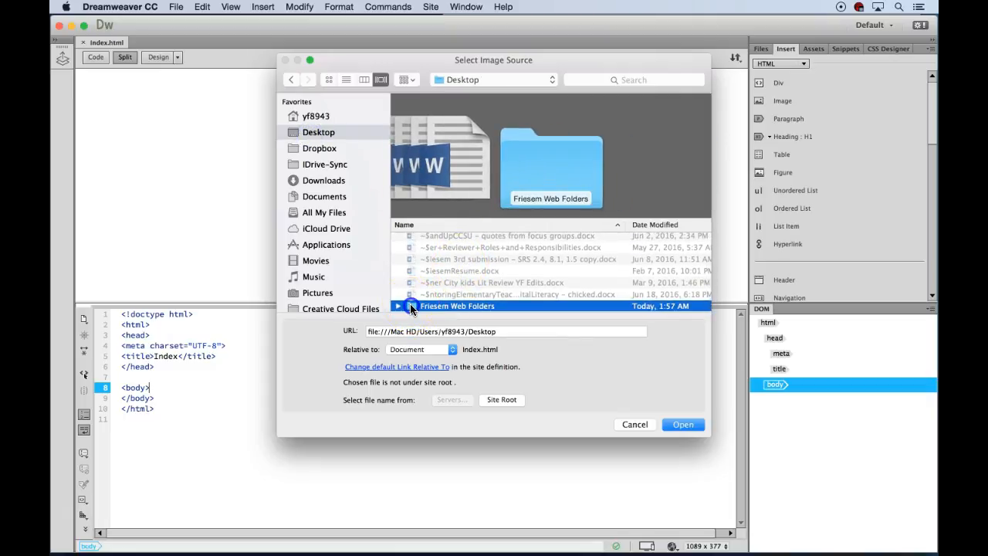
pyautogui.doubleClick(410, 305)
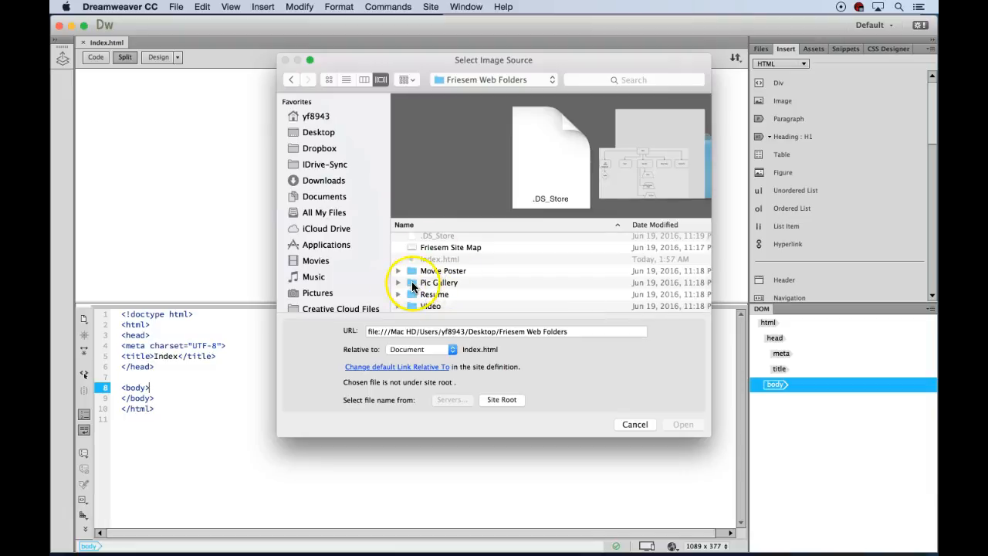
pyautogui.doubleClick(412, 283)
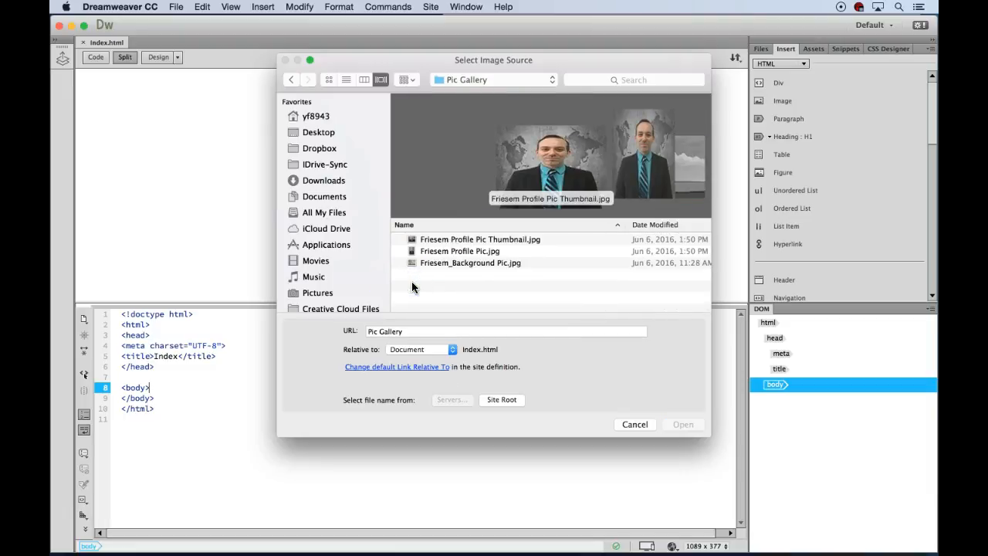
pyautogui.click(431, 240)
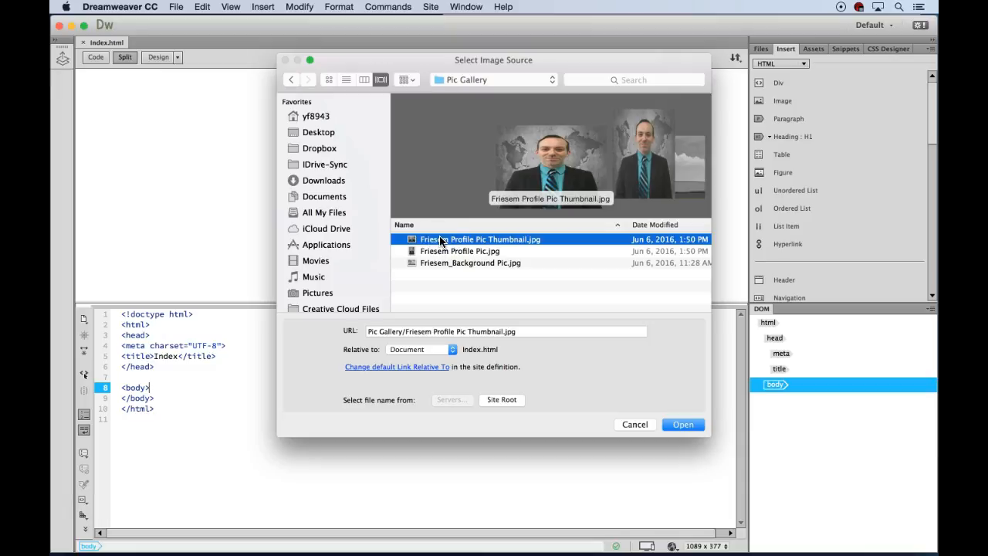
pyautogui.click(682, 425)
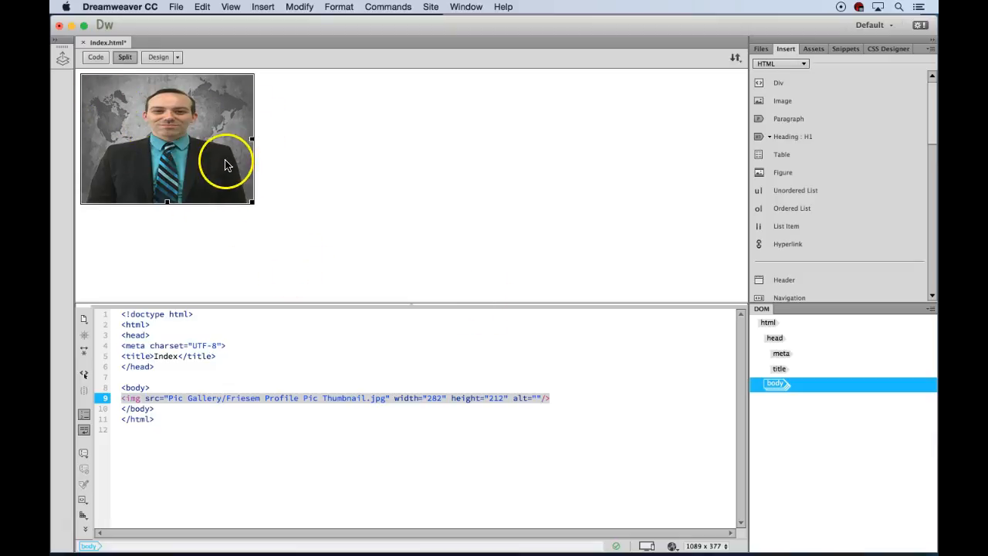
# - Set the profile image's width and height both to 200 in the img tag
pyautogui.click(435, 399)
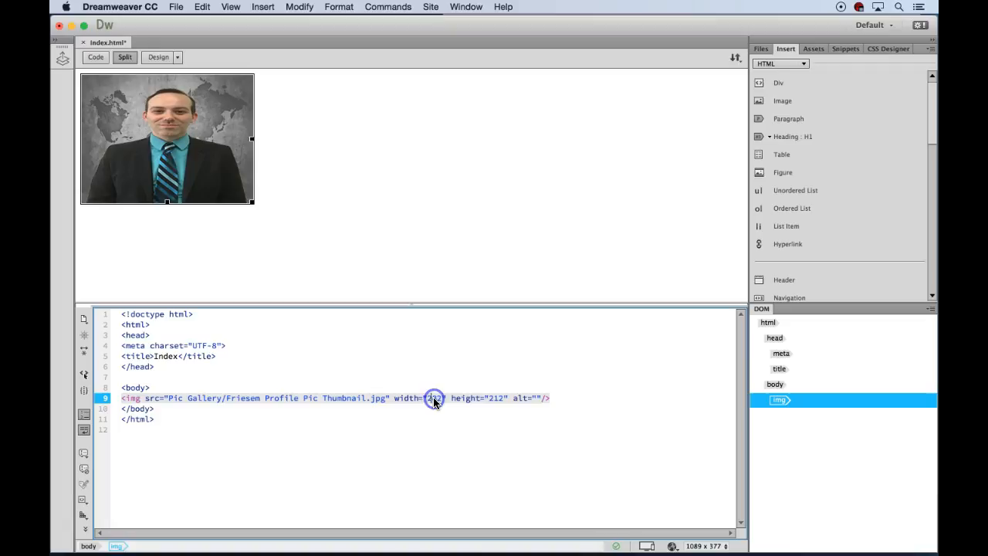
pyautogui.moveTo(435, 399); pyautogui.dragTo(440, 399)
pyautogui.write('00')
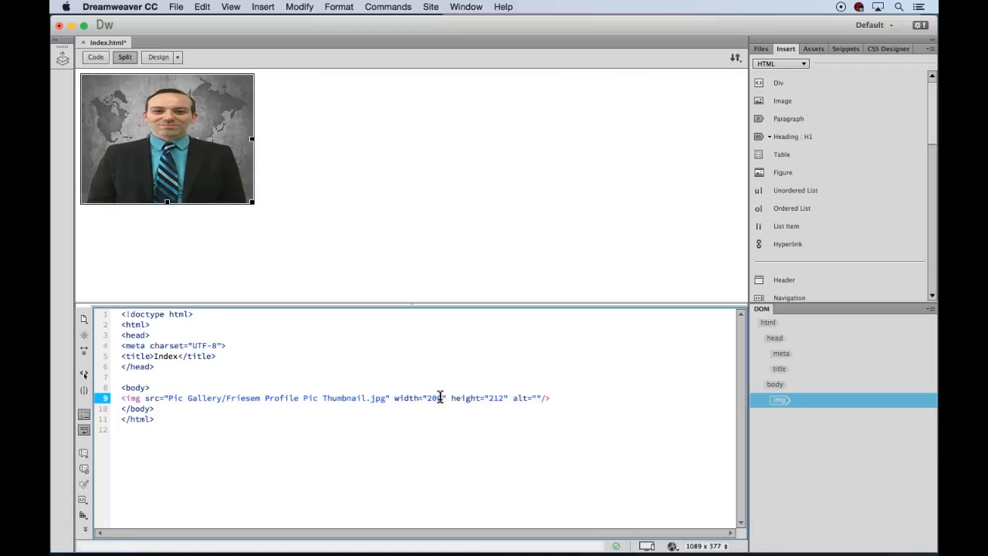
pyautogui.moveTo(492, 398); pyautogui.dragTo(502, 398)
pyautogui.write('00')
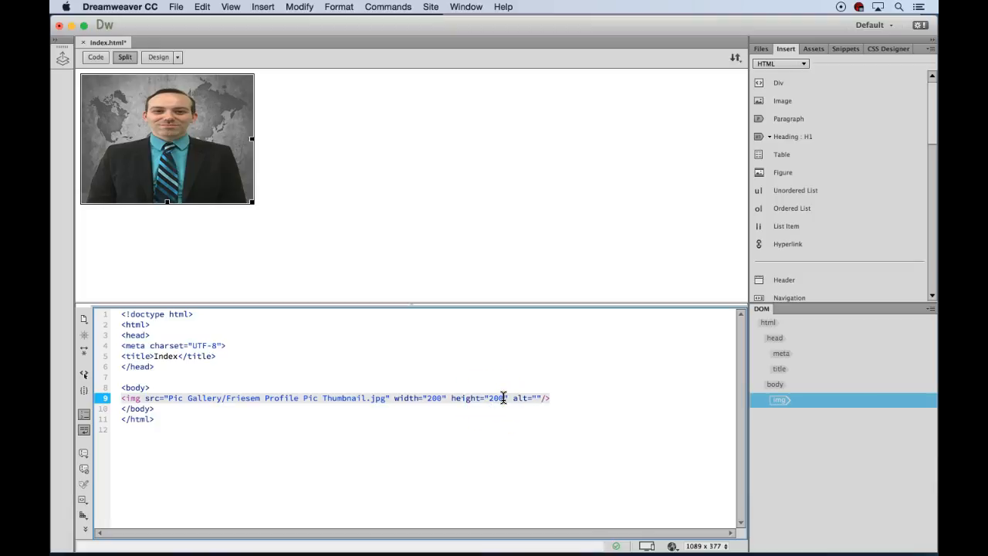
pyautogui.moveTo(319, 283); pyautogui.dragTo(306, 214)
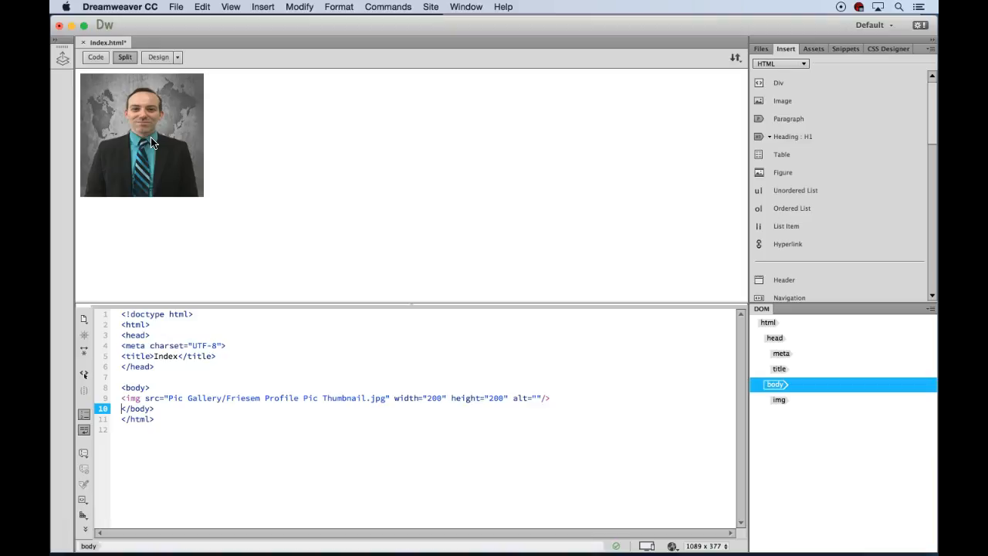
# - Add a new paragraph below the profile image containing the site owner's full name
pyautogui.click(210, 194)
pyautogui.press('Return')
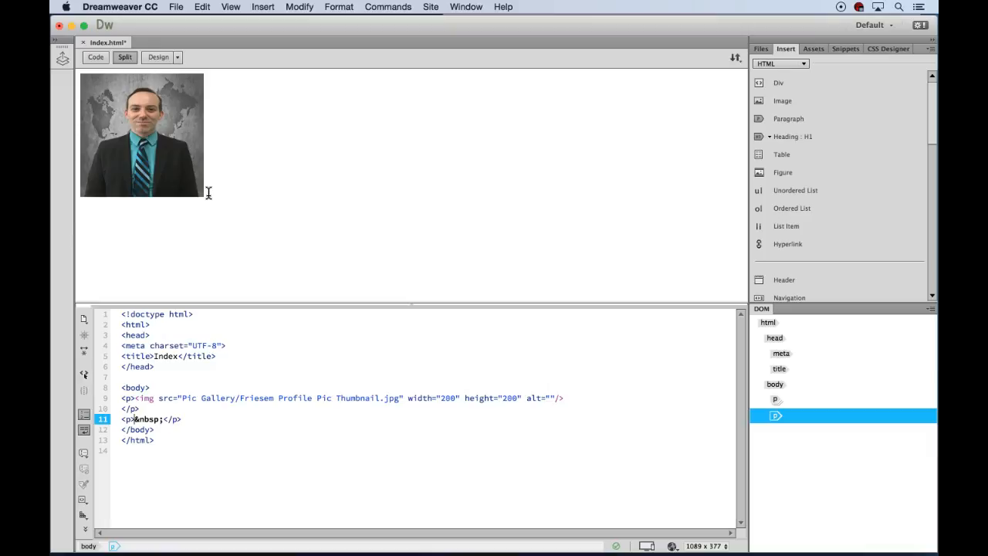
pyautogui.write('Yonty ')
pyautogui.write('Friese')
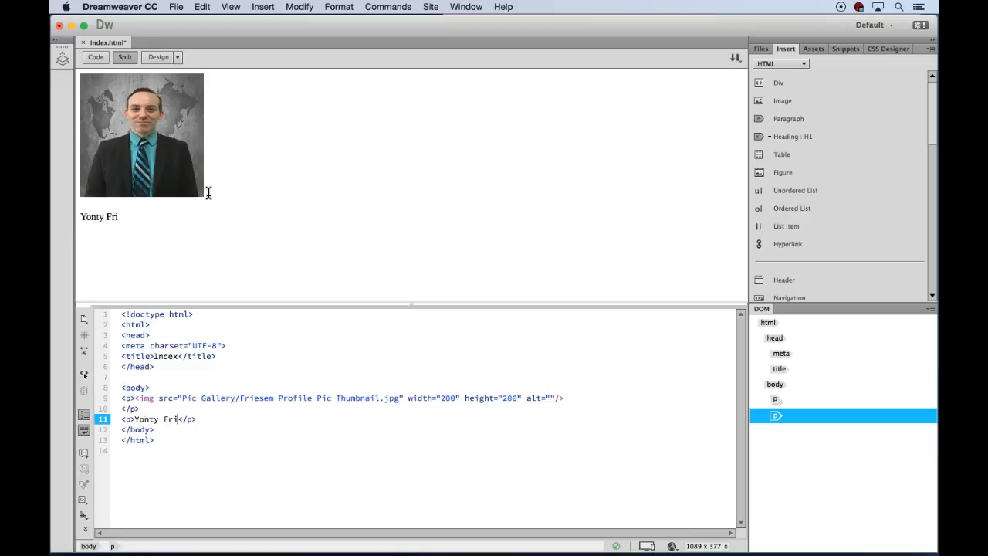
pyautogui.write('m')
# - With the name text selected, set Heading 1 to 36 px and gold #EAB90C in the page properties' CSS headings
pyautogui.moveTo(143, 215); pyautogui.dragTo(77, 212)
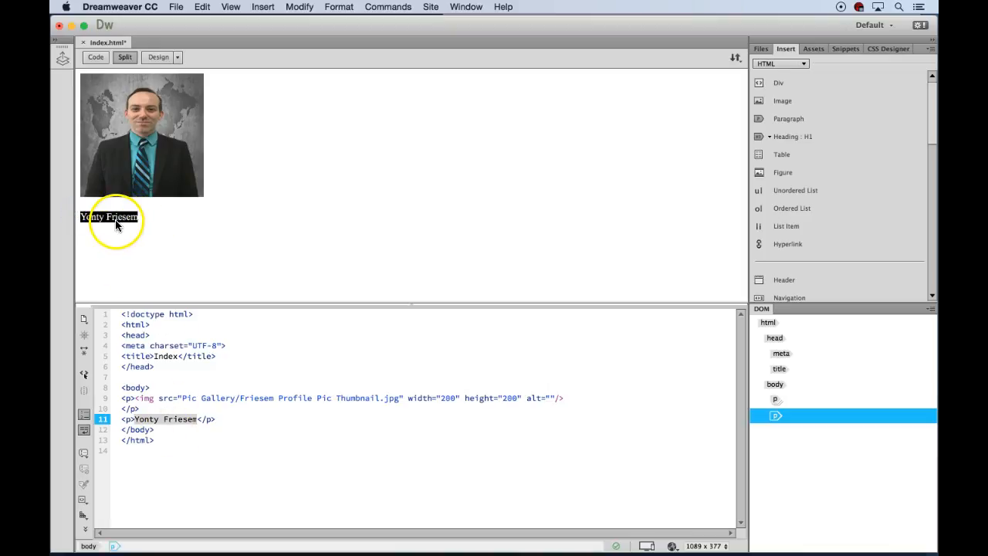
pyautogui.rightClick(114, 220)
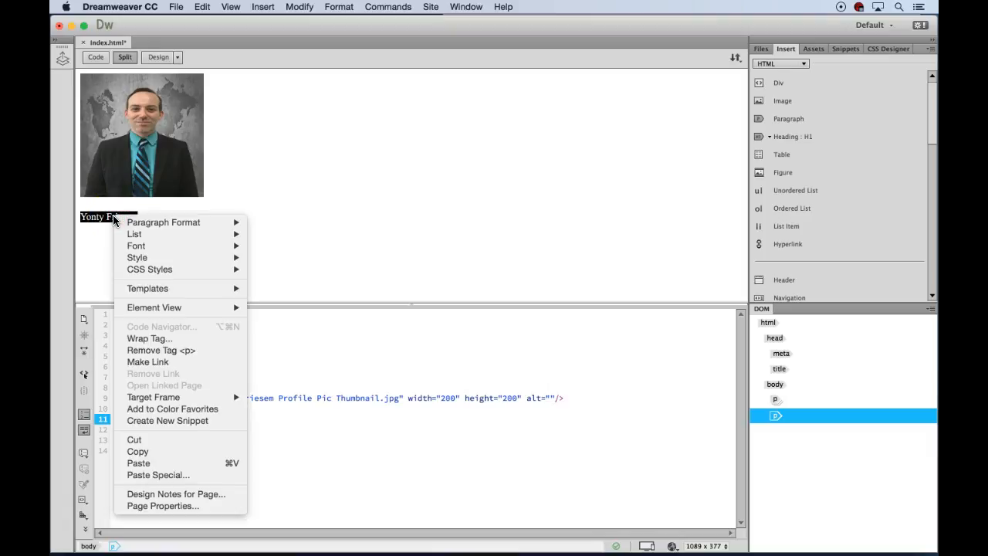
pyautogui.click(161, 505)
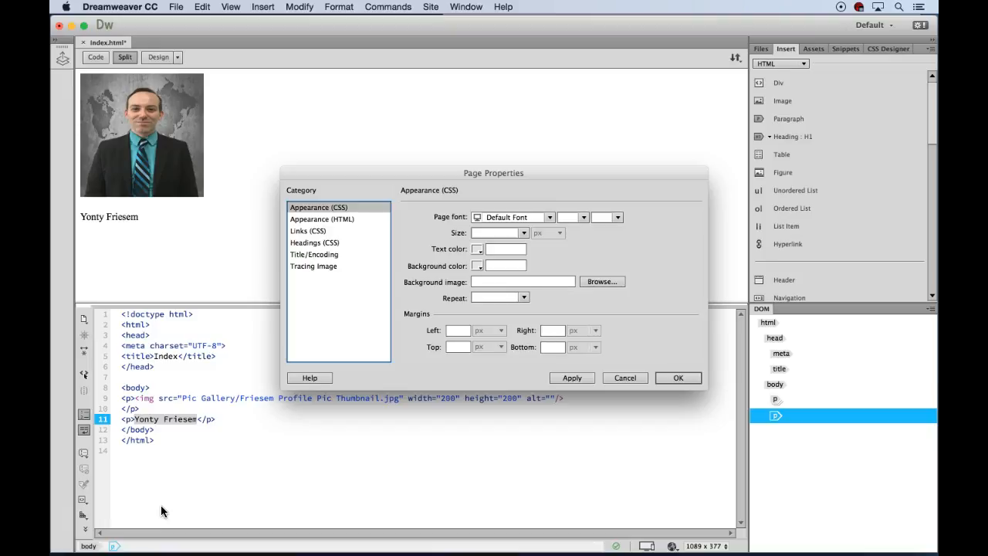
pyautogui.click(314, 244)
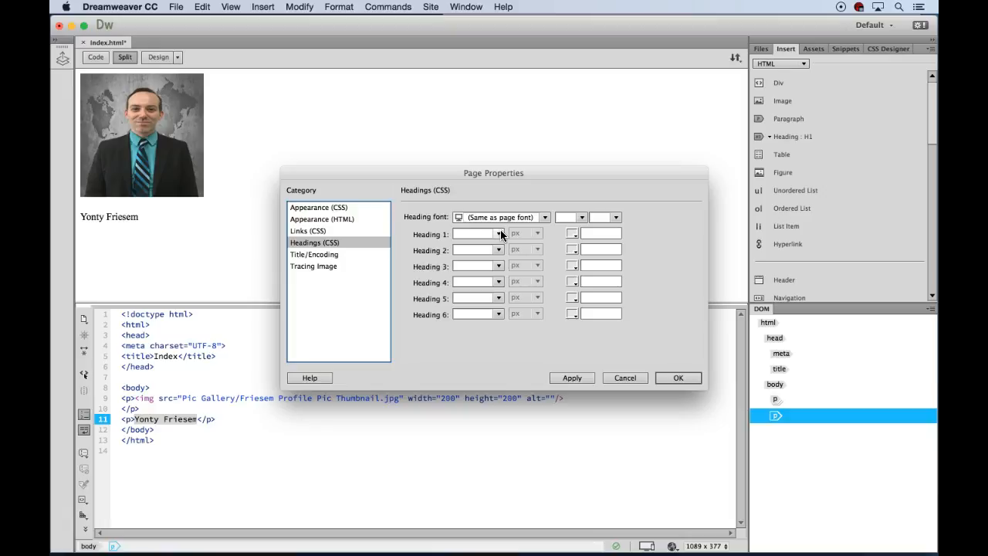
pyautogui.moveTo(501, 234); pyautogui.dragTo(486, 345)
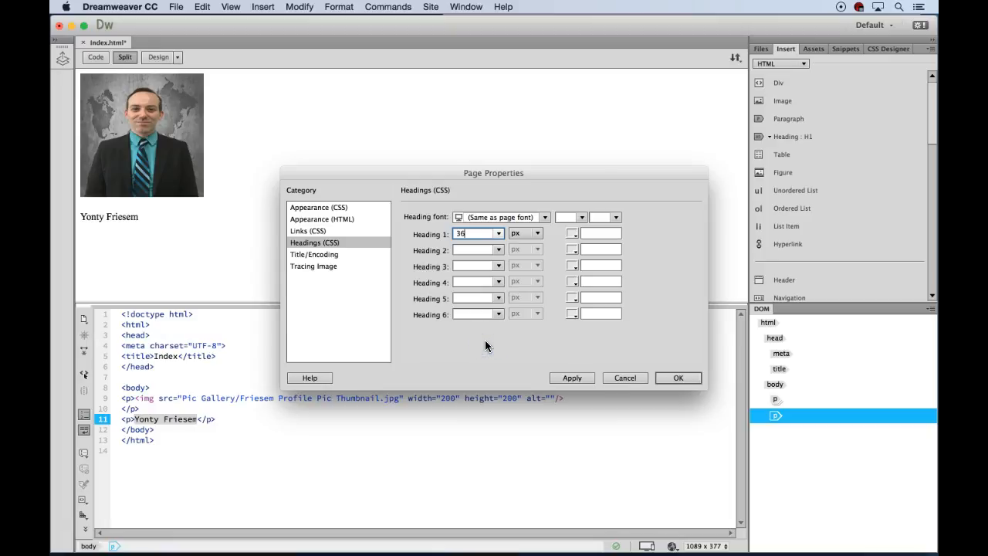
pyautogui.click(572, 234)
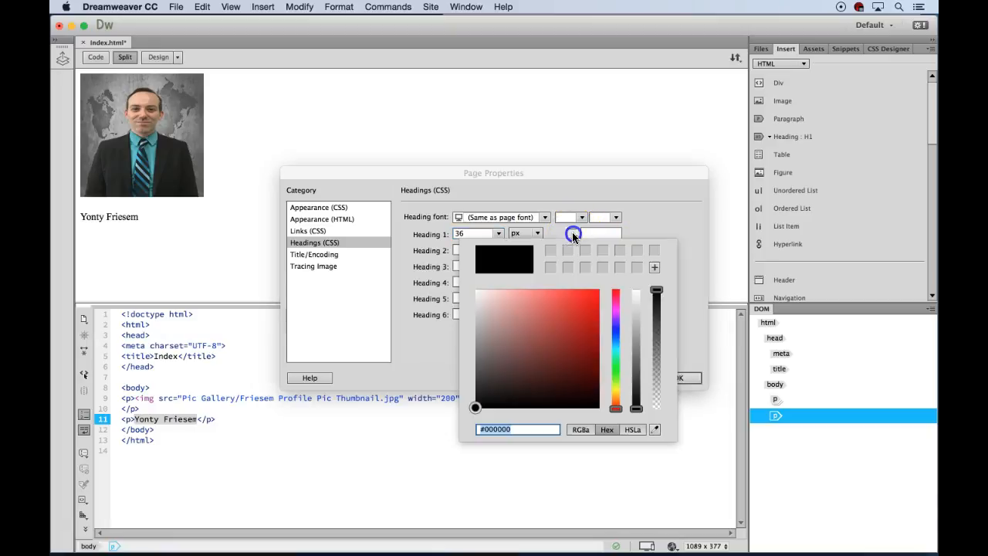
pyautogui.click(615, 397)
pyautogui.moveTo(616, 395); pyautogui.dragTo(617, 395)
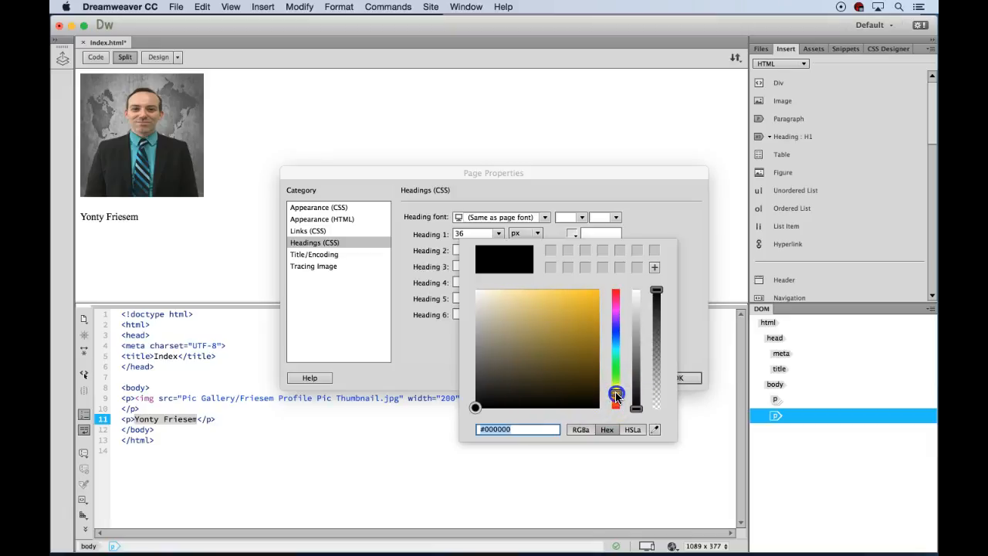
pyautogui.click(592, 298)
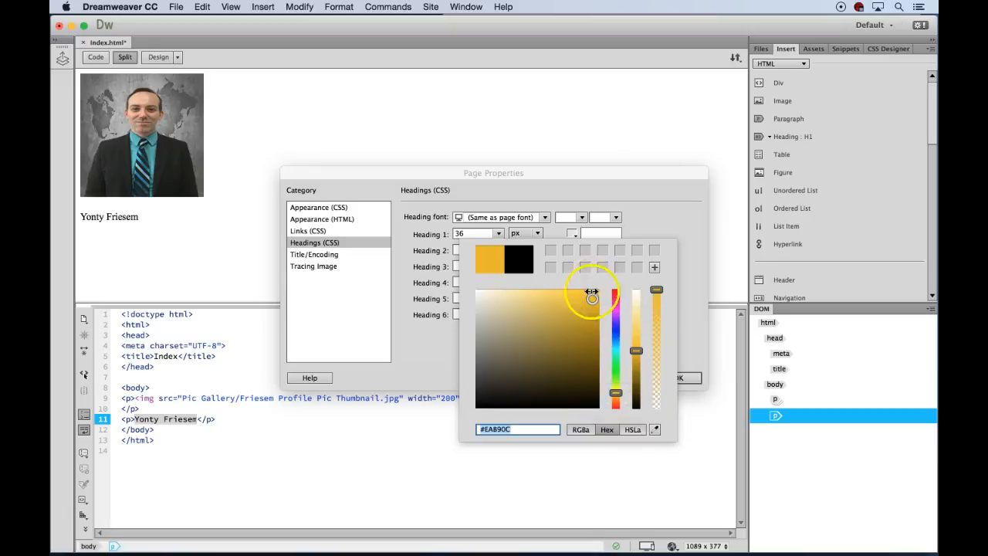
pyautogui.click(657, 226)
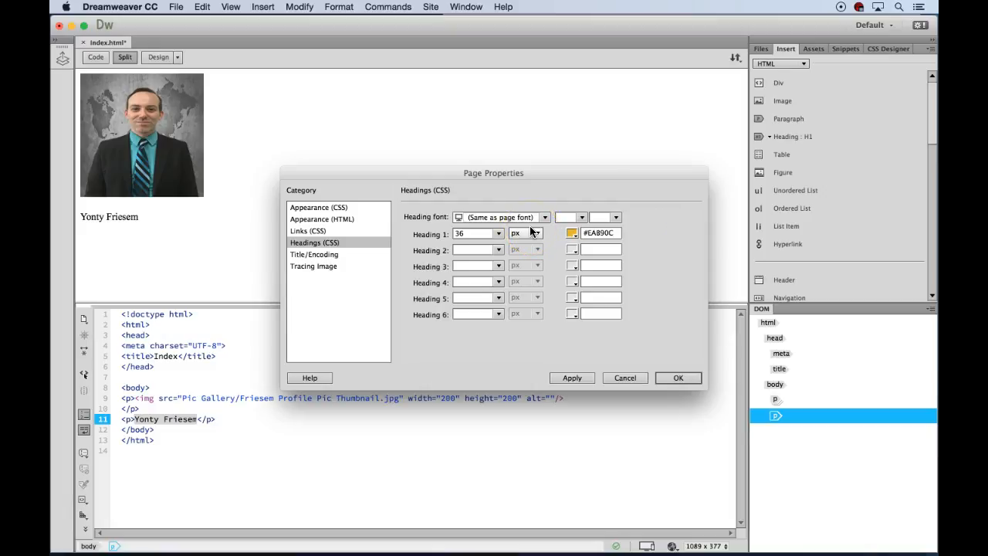
# - Set the Heading 2 style to 18 px with the dark green colour #0C7935
pyautogui.click(499, 250)
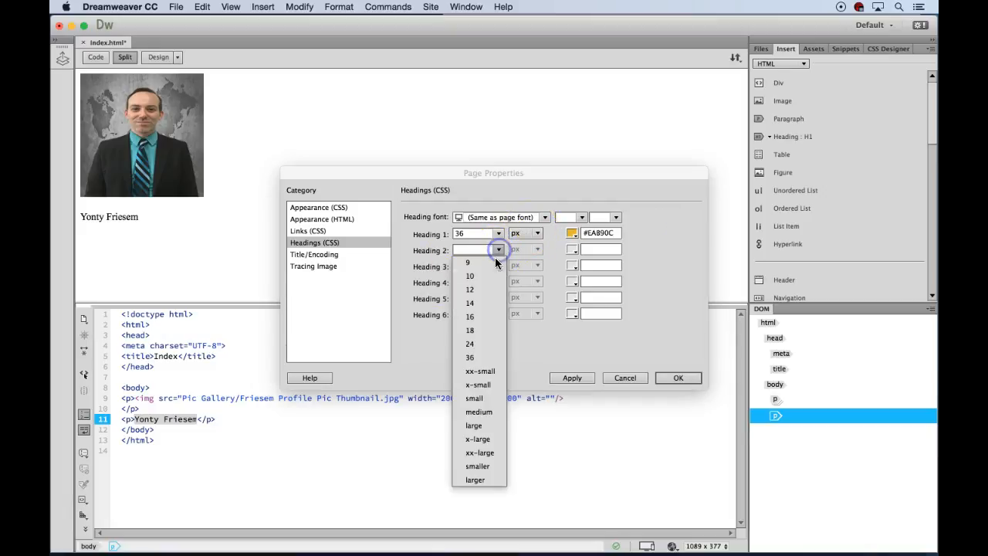
pyautogui.click(478, 329)
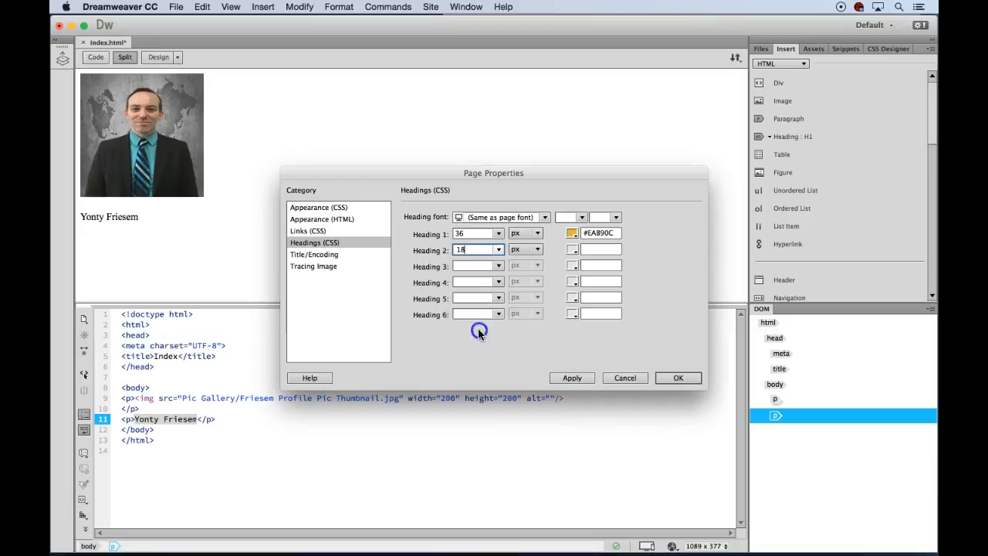
pyautogui.click(573, 250)
pyautogui.click(615, 378)
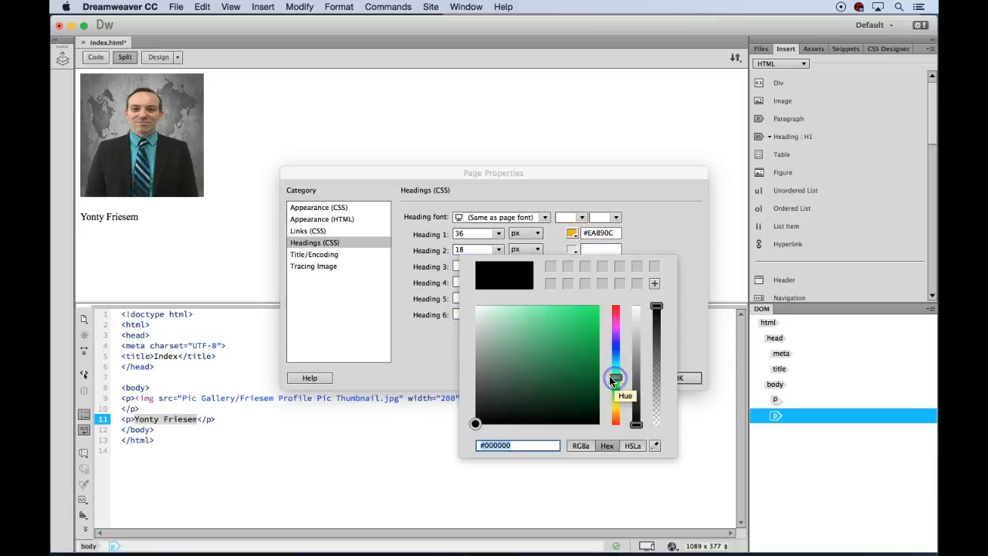
pyautogui.moveTo(585, 337); pyautogui.dragTo(586, 370)
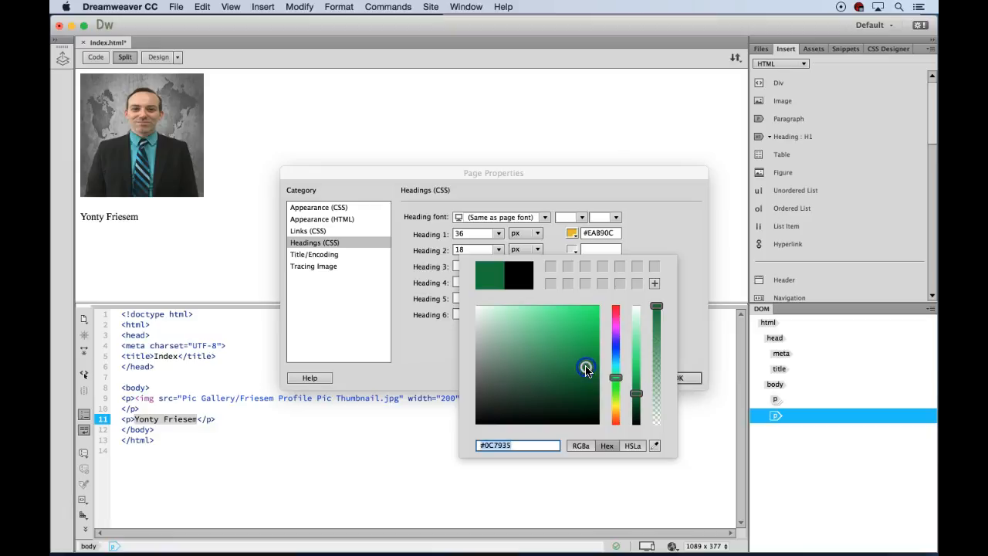
pyautogui.click(672, 226)
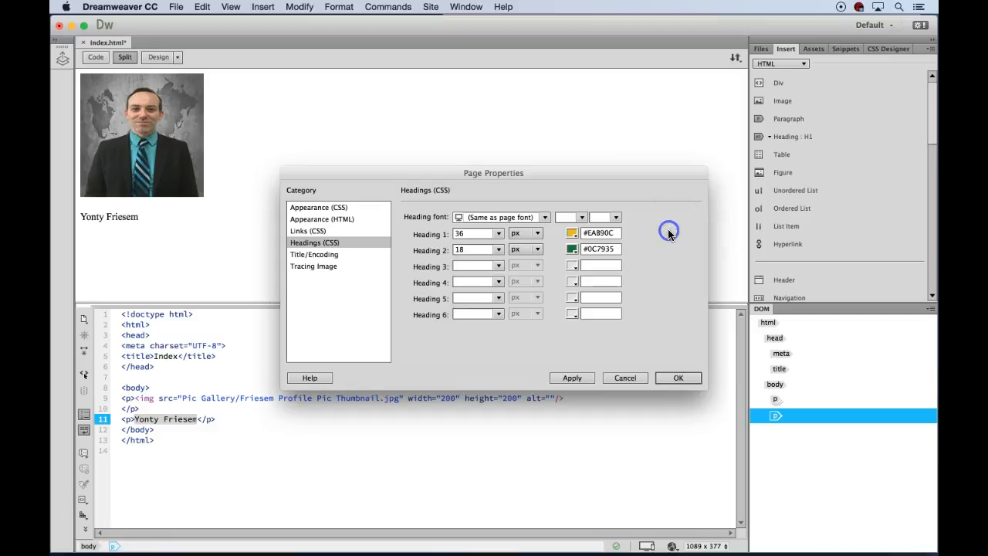
# - Set the Heading 3 style to 12 px with the blue colour #1735A2
pyautogui.click(500, 266)
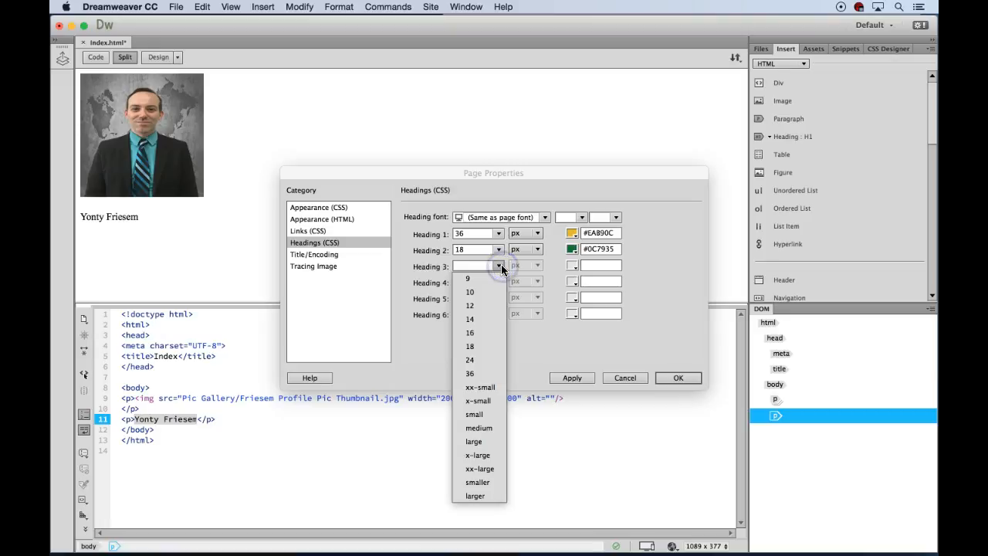
pyautogui.click(486, 303)
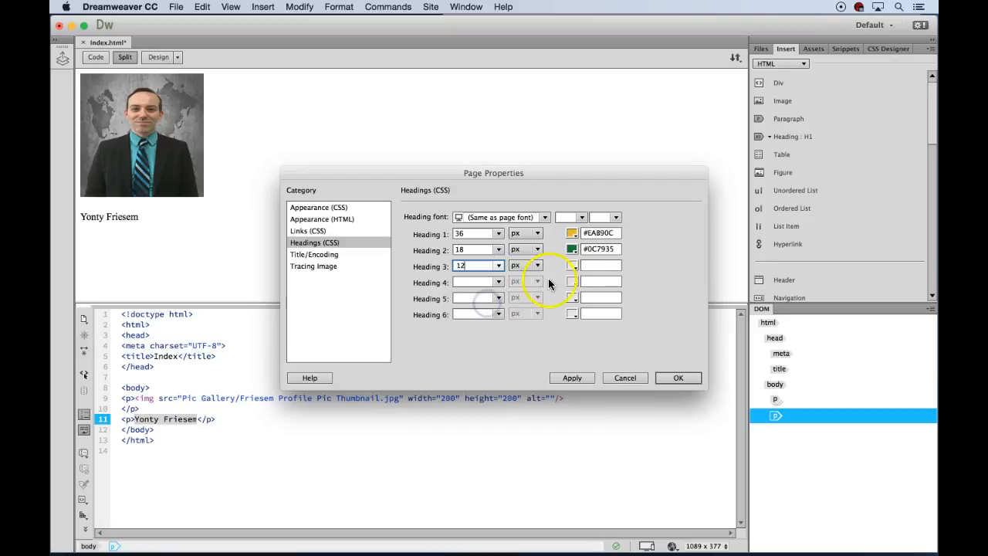
pyautogui.click(571, 265)
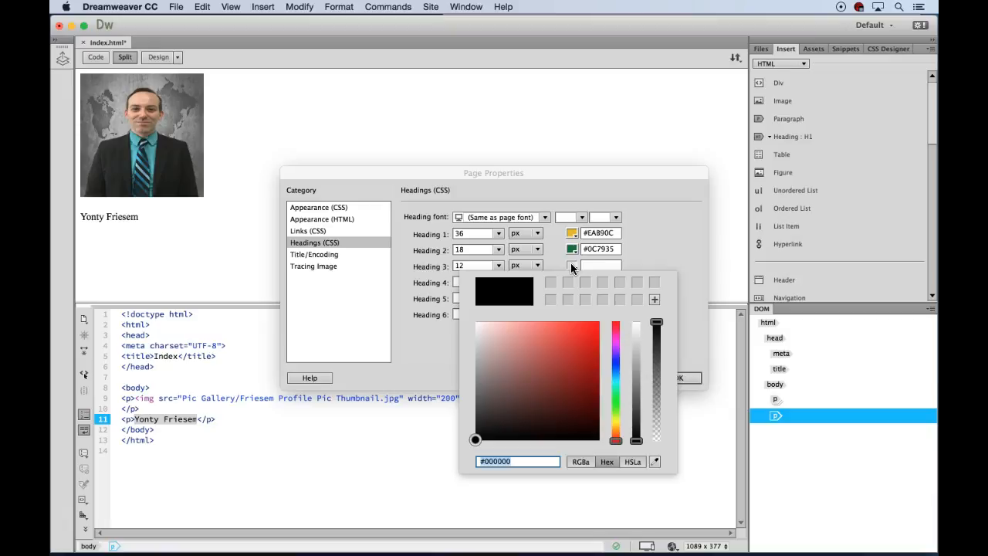
pyautogui.moveTo(613, 335); pyautogui.dragTo(616, 369)
pyautogui.click(580, 363)
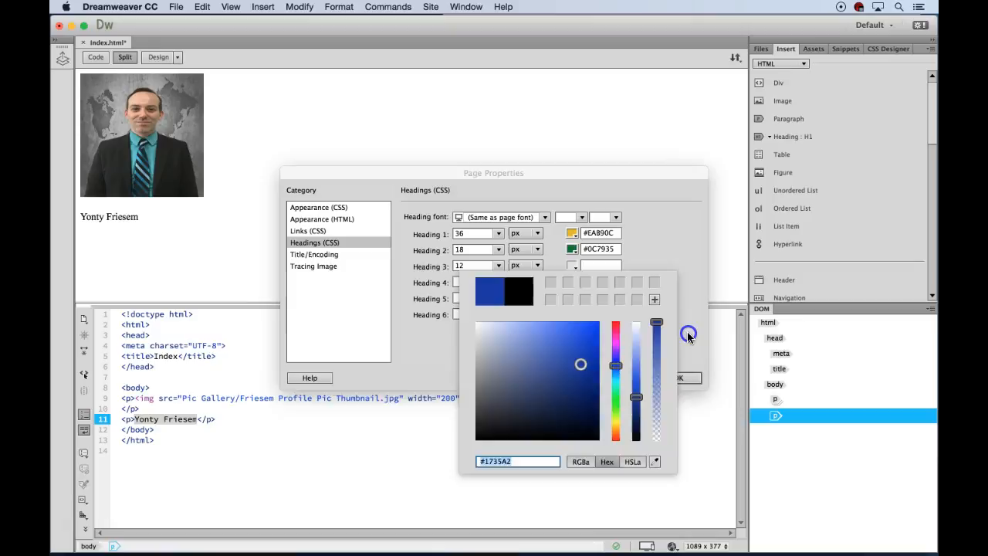
pyautogui.click(687, 333)
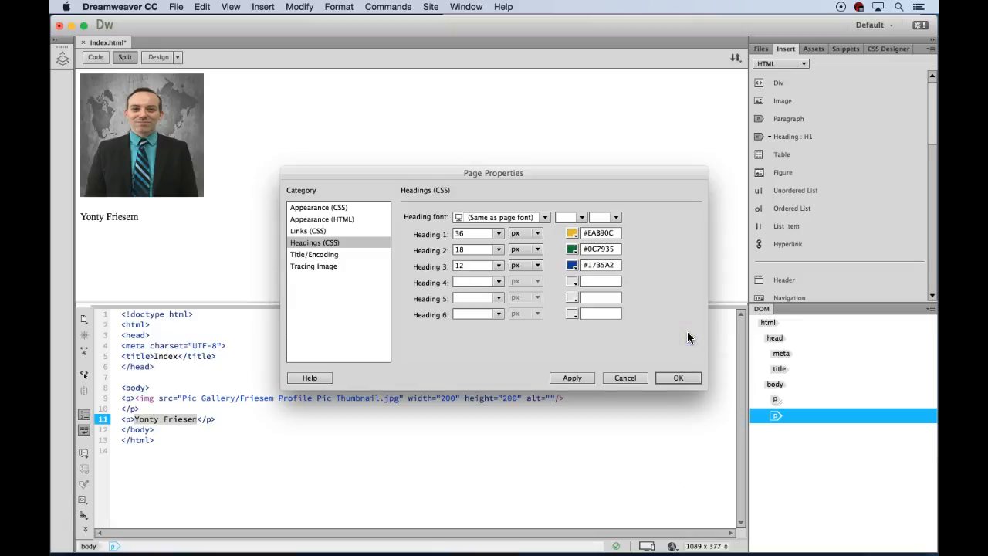
# - Confirm the heading styles in the page properties and format the name below the profile image as Heading 1
pyautogui.click(679, 378)
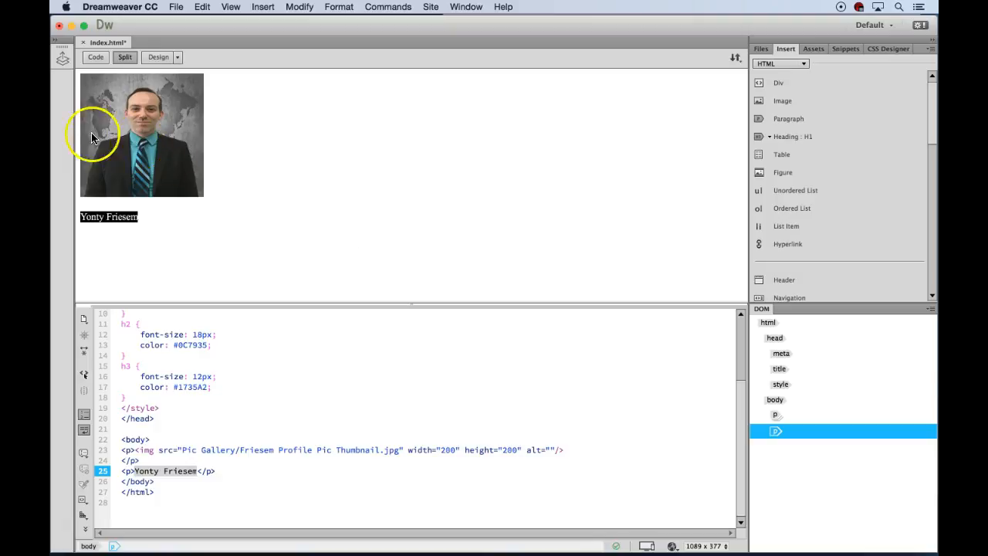
pyautogui.click(120, 215)
pyautogui.moveTo(143, 217); pyautogui.dragTo(77, 218)
pyautogui.rightClick(116, 221)
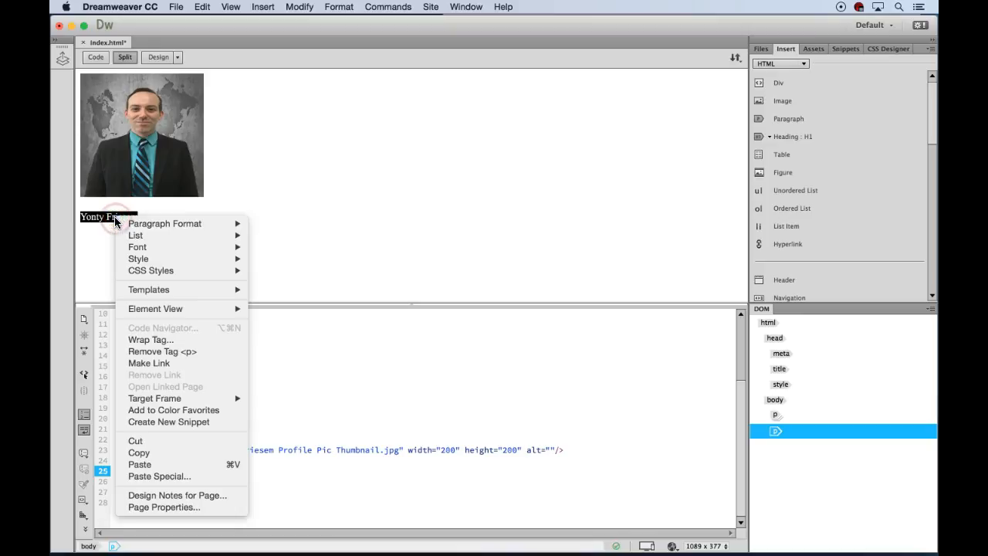
pyautogui.moveTo(232, 225)
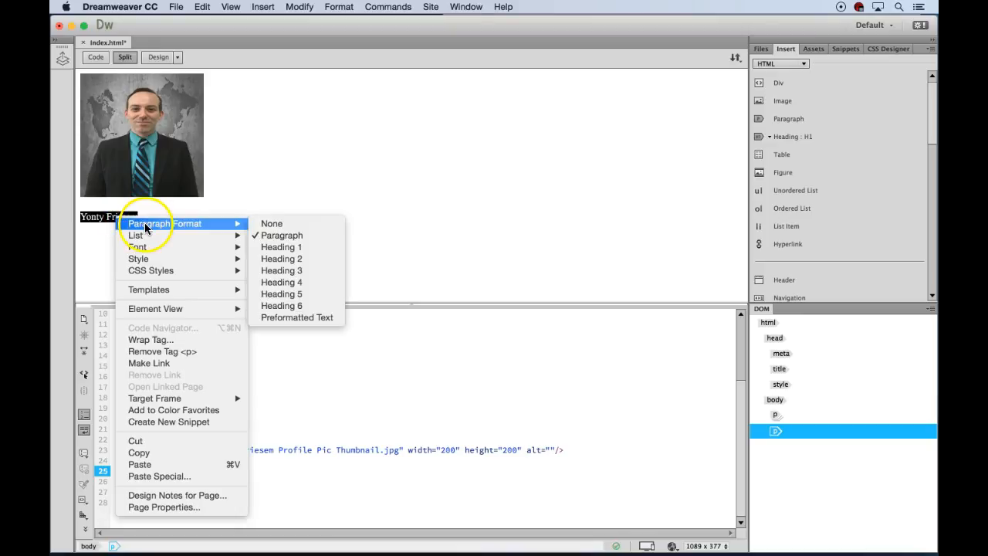
pyautogui.click(280, 250)
pyautogui.click(235, 259)
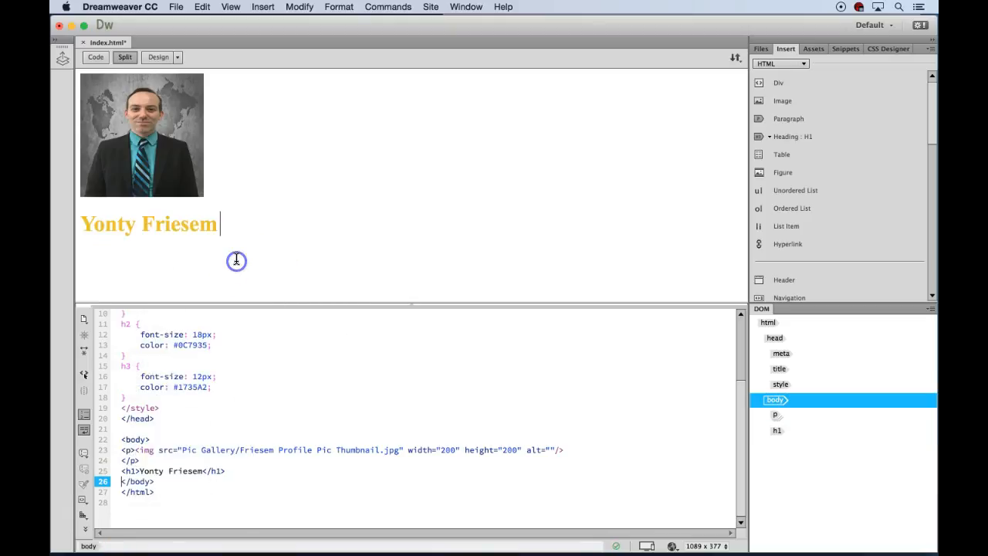
# - Try Heading 2 as the paragraph format of the name
pyautogui.moveTo(220, 223); pyautogui.dragTo(81, 222)
pyautogui.rightClick(169, 229)
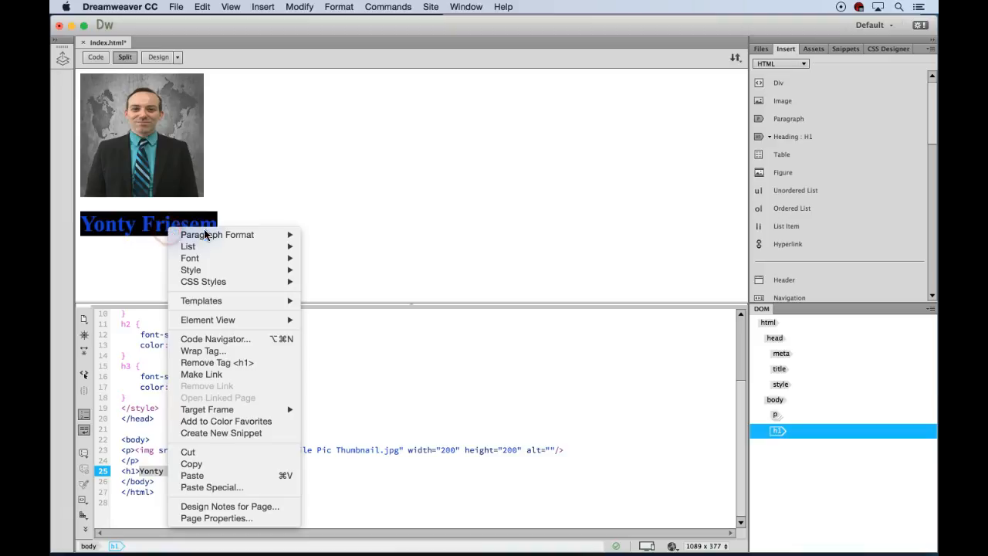
pyautogui.moveTo(296, 238)
pyautogui.click(316, 269)
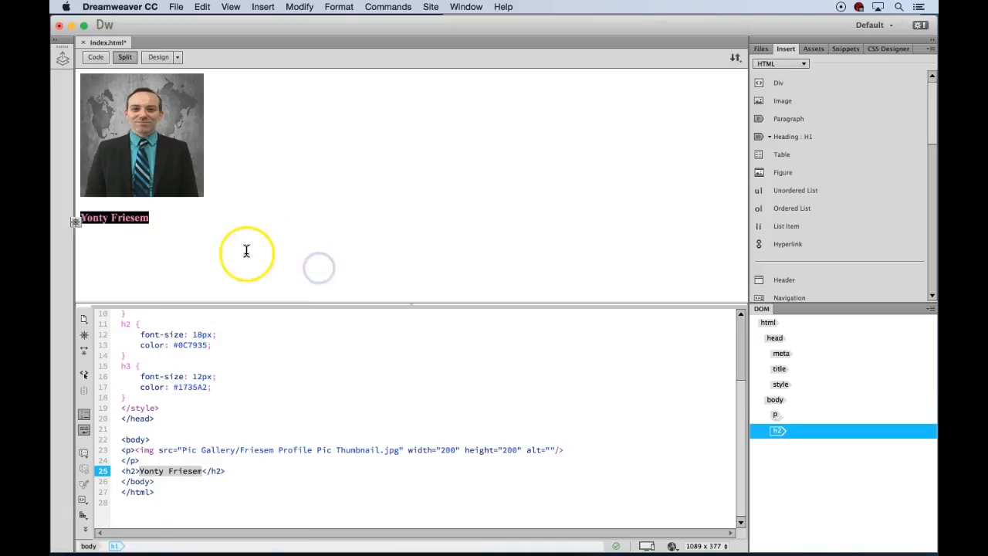
pyautogui.click(246, 253)
# - Try Heading 3 as the paragraph format of the name
pyautogui.moveTo(159, 214); pyautogui.dragTo(81, 218)
pyautogui.rightClick(114, 221)
pyautogui.moveTo(166, 223)
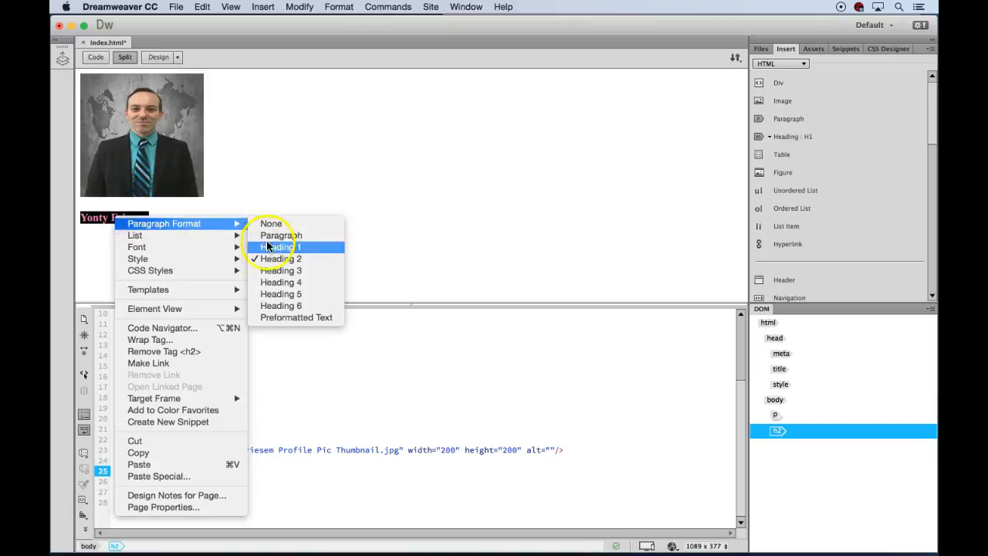
pyautogui.click(268, 272)
pyautogui.click(287, 252)
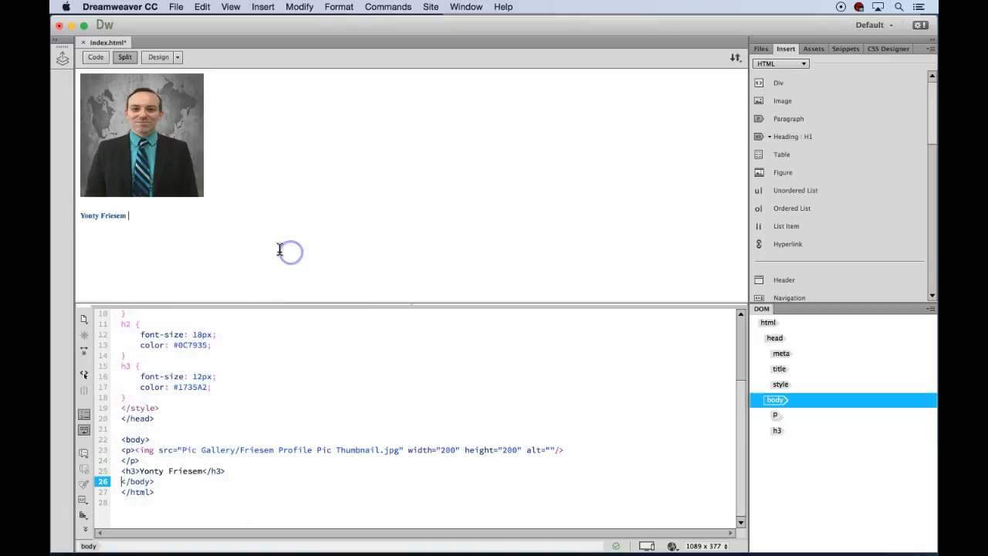
# - Return the name's paragraph format to Heading 1
pyautogui.moveTo(133, 215); pyautogui.dragTo(88, 216)
pyautogui.rightClick(94, 219)
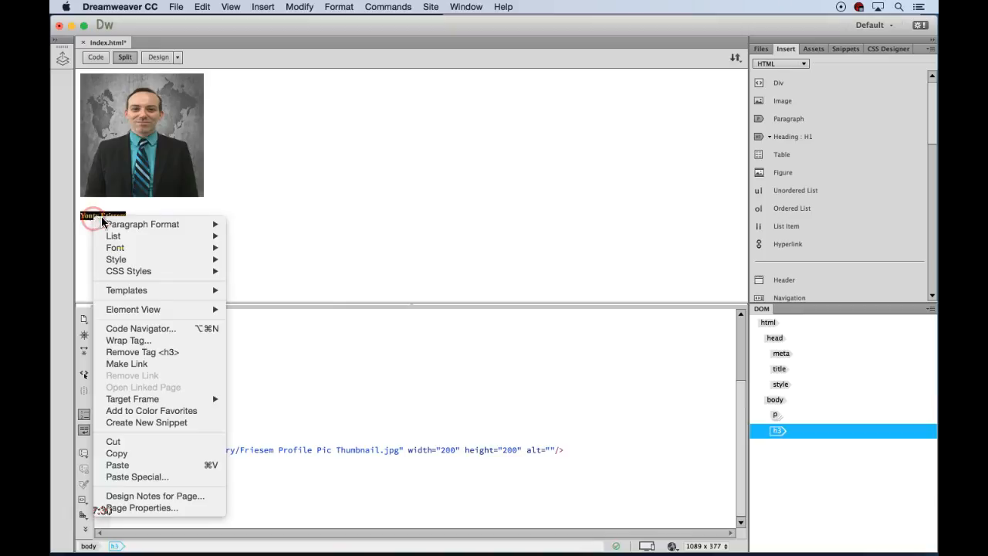
pyautogui.moveTo(213, 222)
pyautogui.click(244, 247)
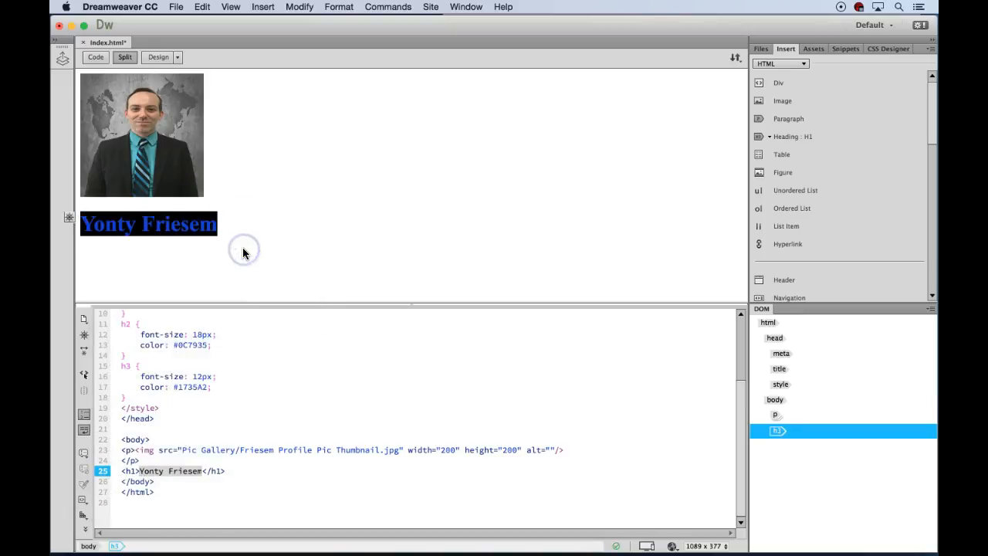
# - Insert a table with 1 row and 5 columns, 500 pixels wide with a 1-pixel border, below the name heading
pyautogui.click(222, 223)
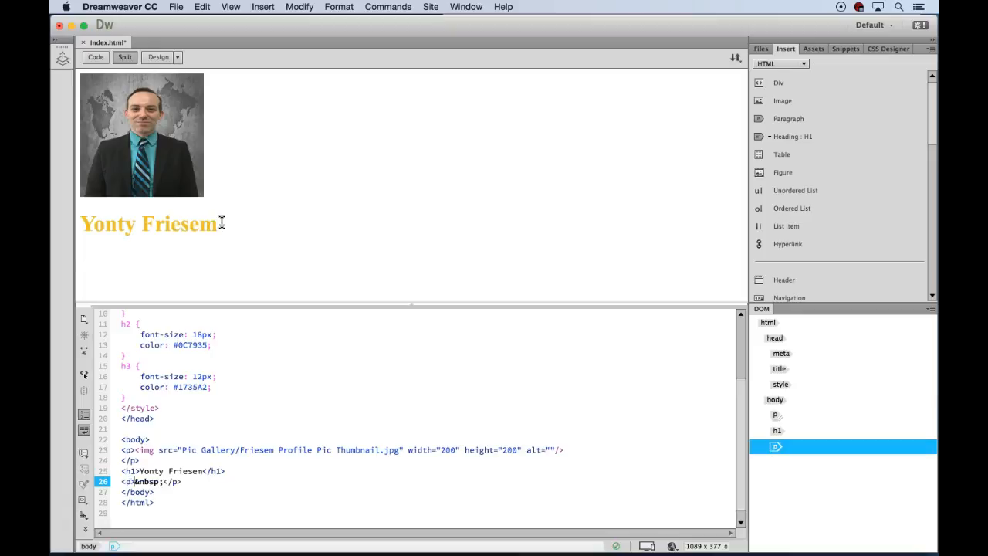
pyautogui.click(263, 7)
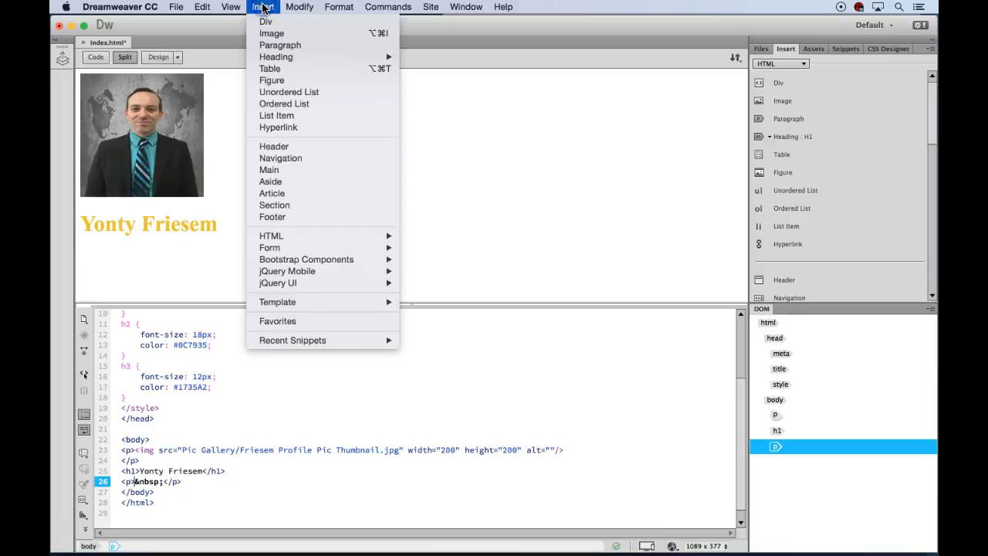
pyautogui.click(281, 69)
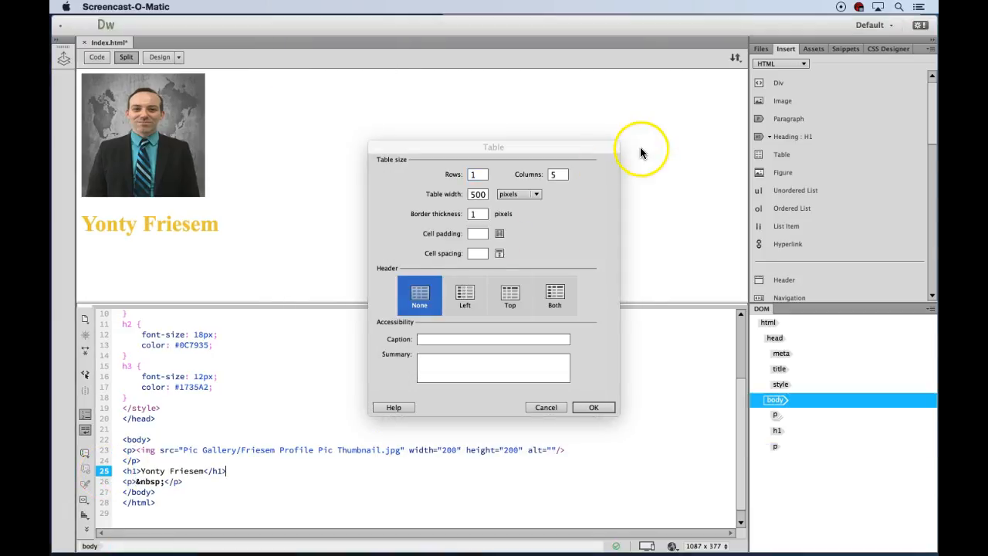
pyautogui.click(474, 174)
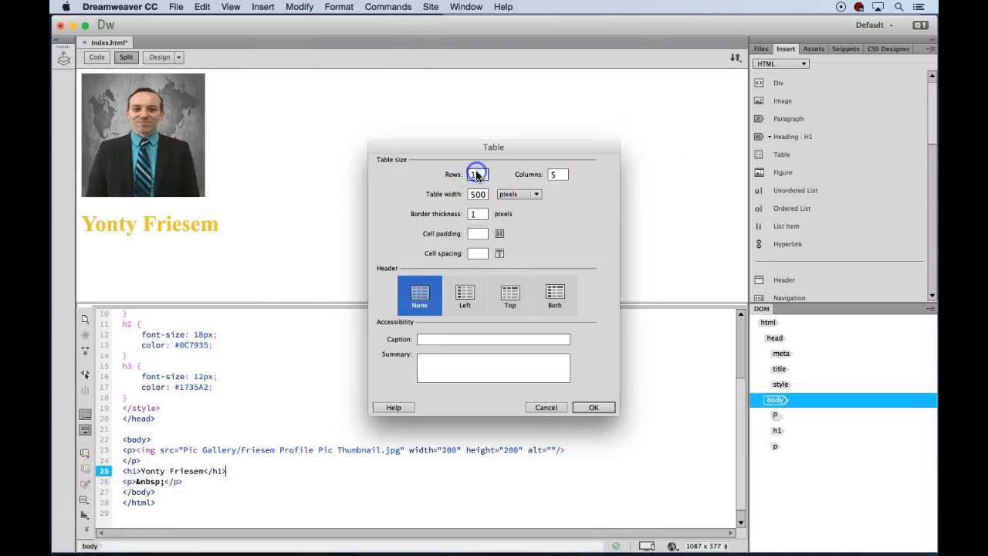
pyautogui.click(554, 176)
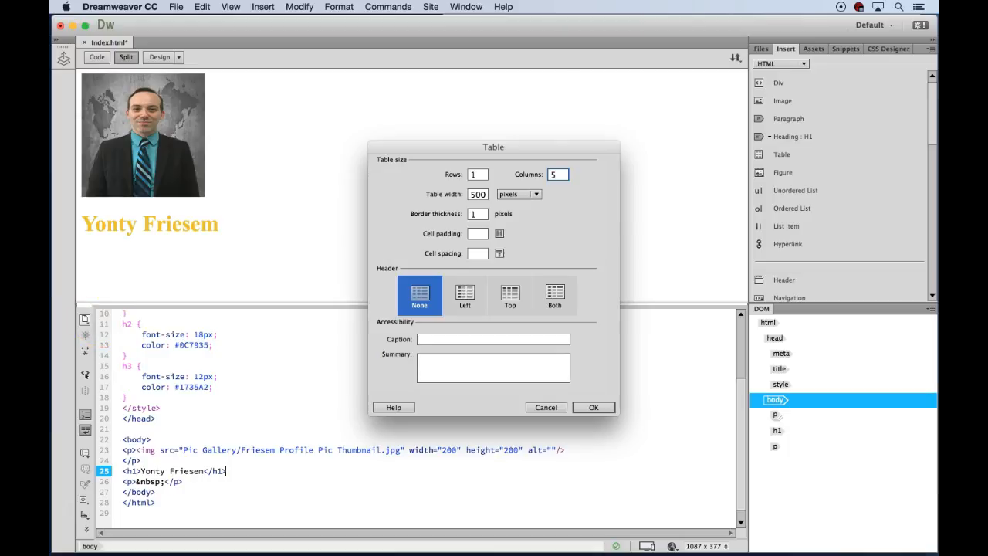
pyautogui.click(593, 407)
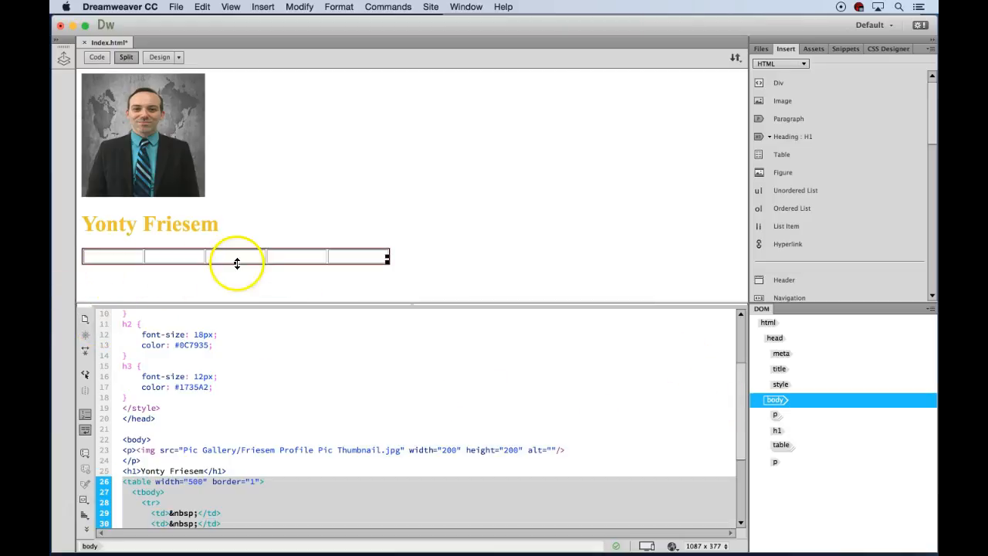
# - Narrow the editor window to consult the site map diagram for the page names, keeping the whole table in view
pyautogui.moveTo(53, 320); pyautogui.dragTo(473, 326)
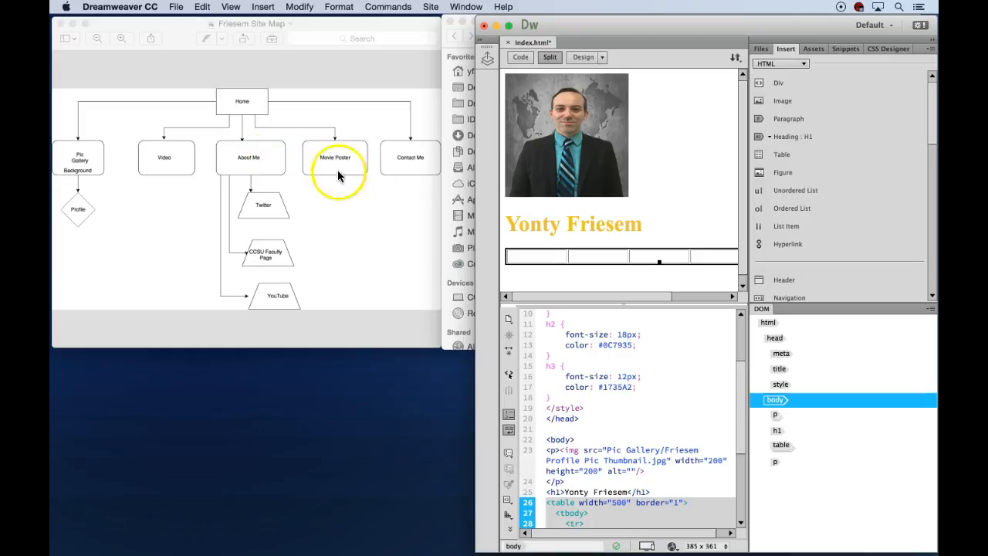
pyautogui.click(480, 256)
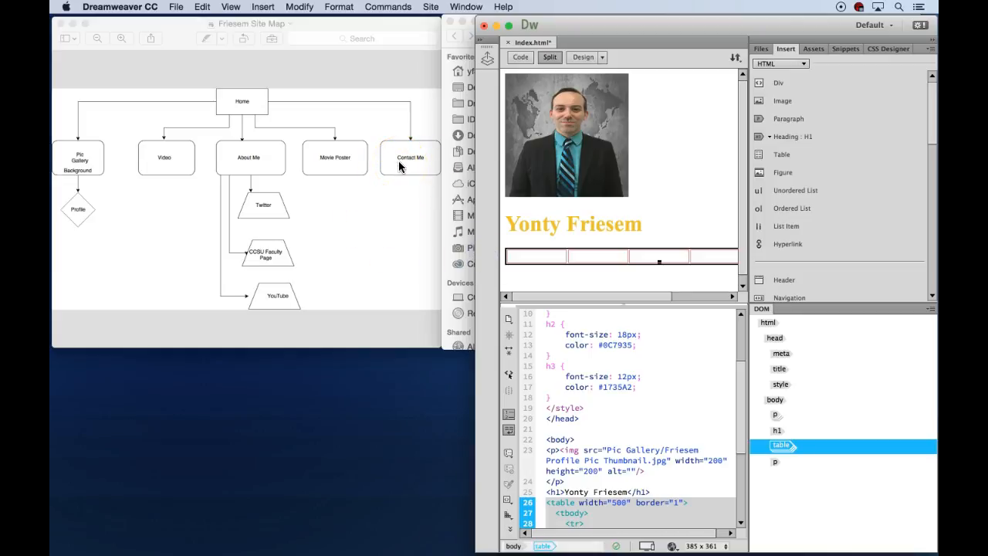
pyautogui.click(530, 256)
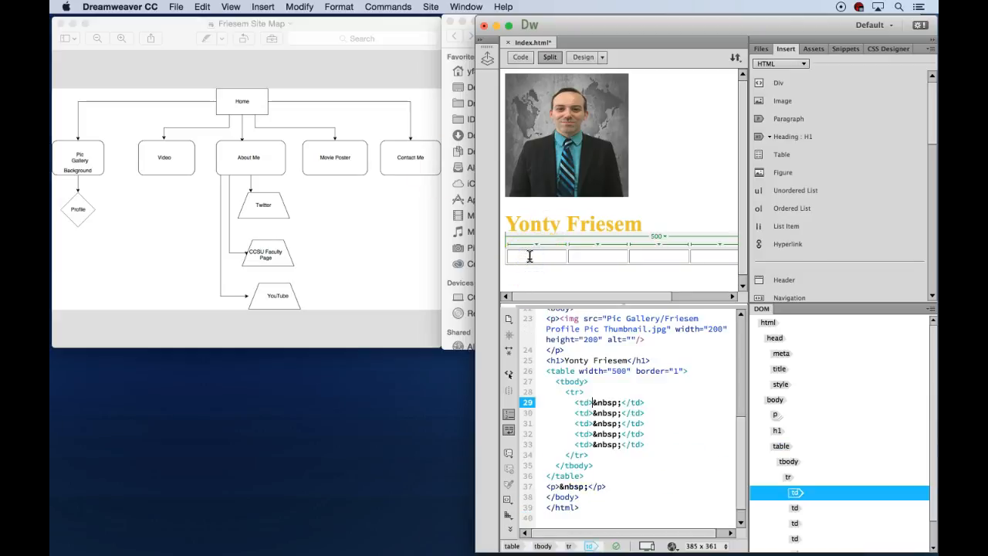
pyautogui.click(474, 278)
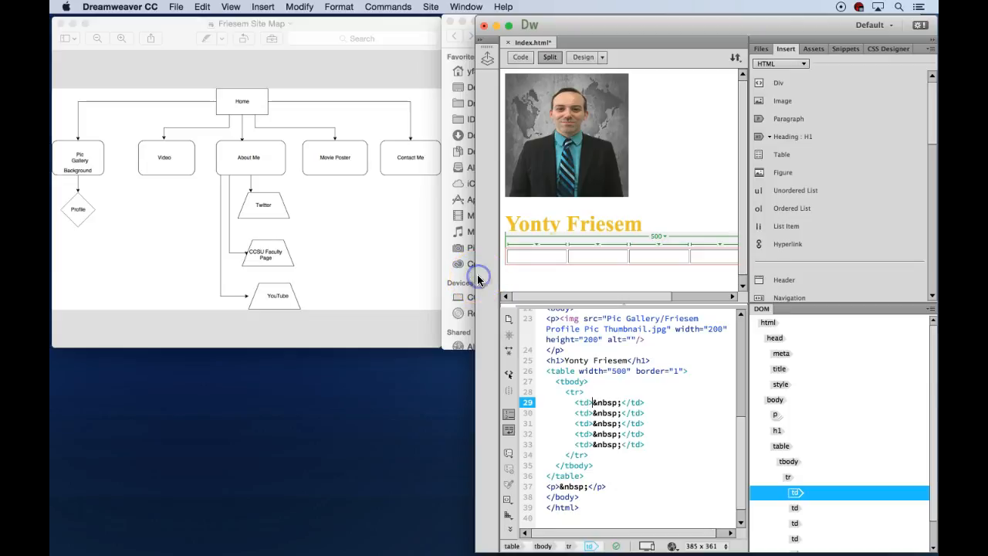
pyautogui.moveTo(479, 278); pyautogui.dragTo(332, 285)
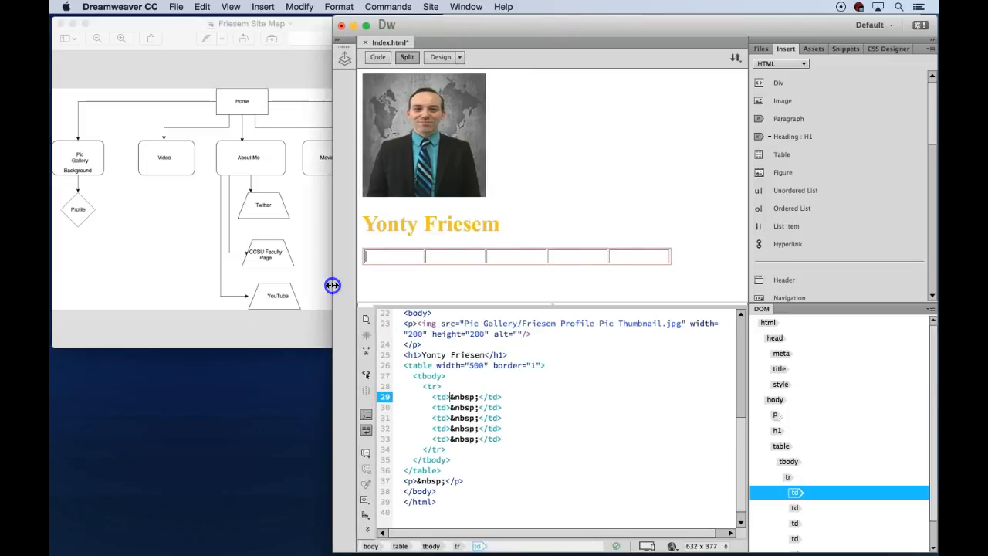
# - Fill the first three table cells with About Me, Pic Gallery and Video
pyautogui.click(377, 258)
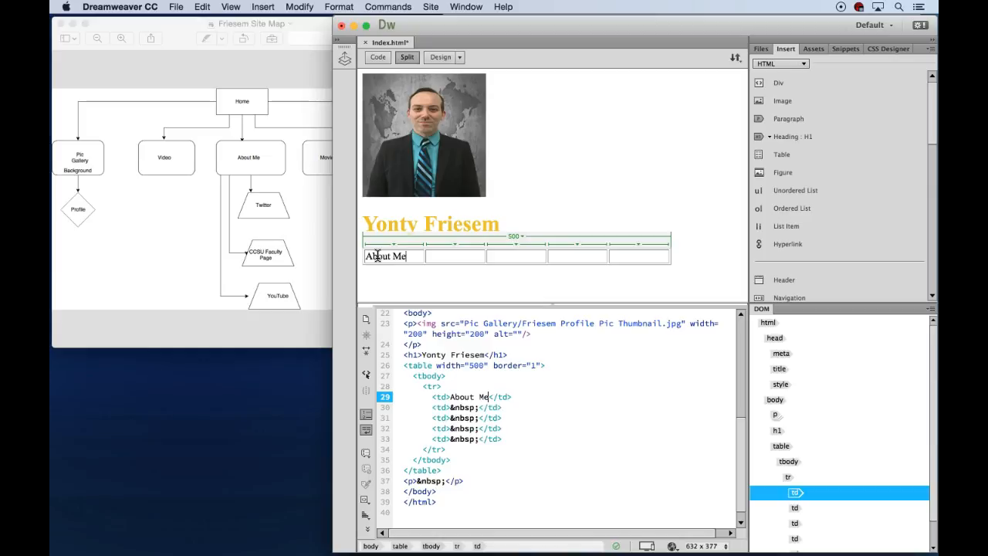
pyautogui.click(435, 255)
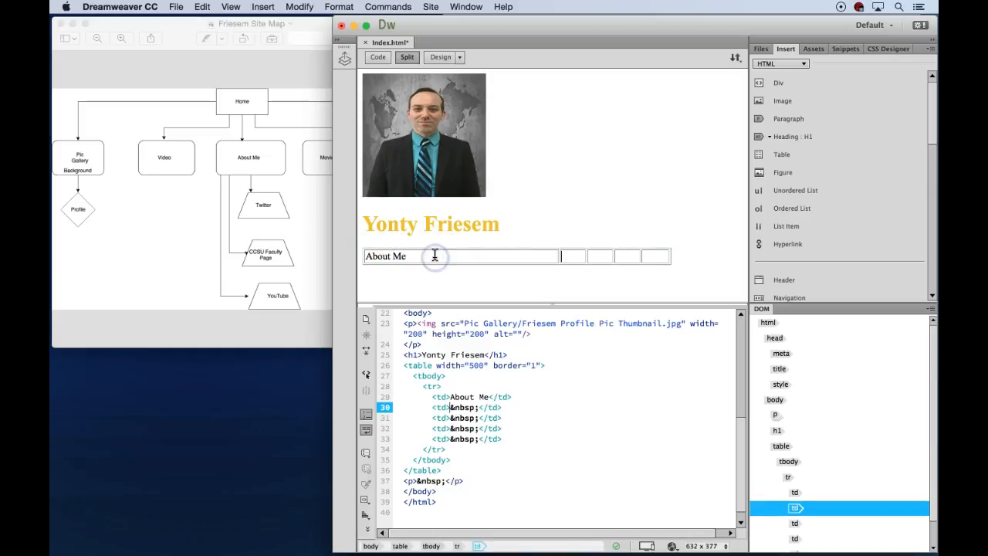
pyautogui.write('Pic ')
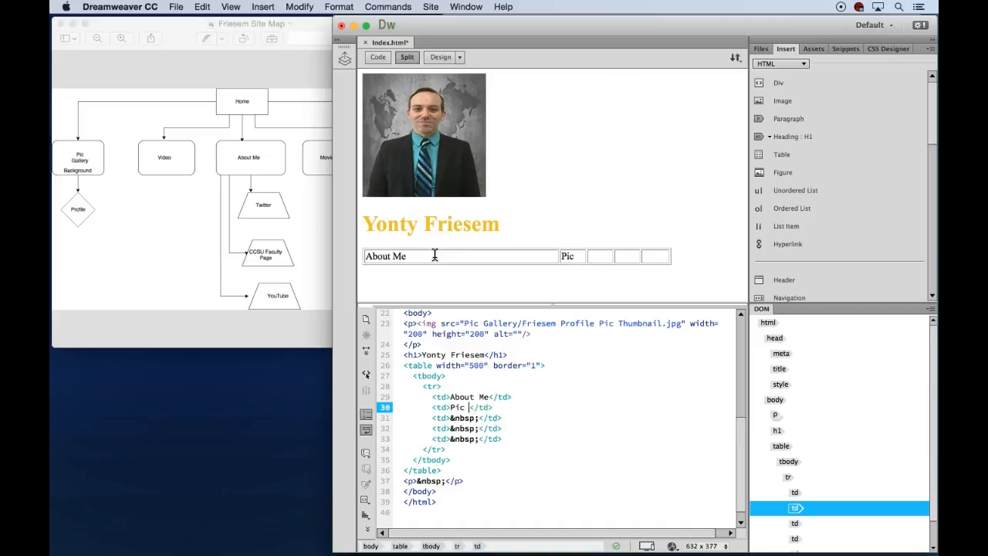
pyautogui.write('Gallery')
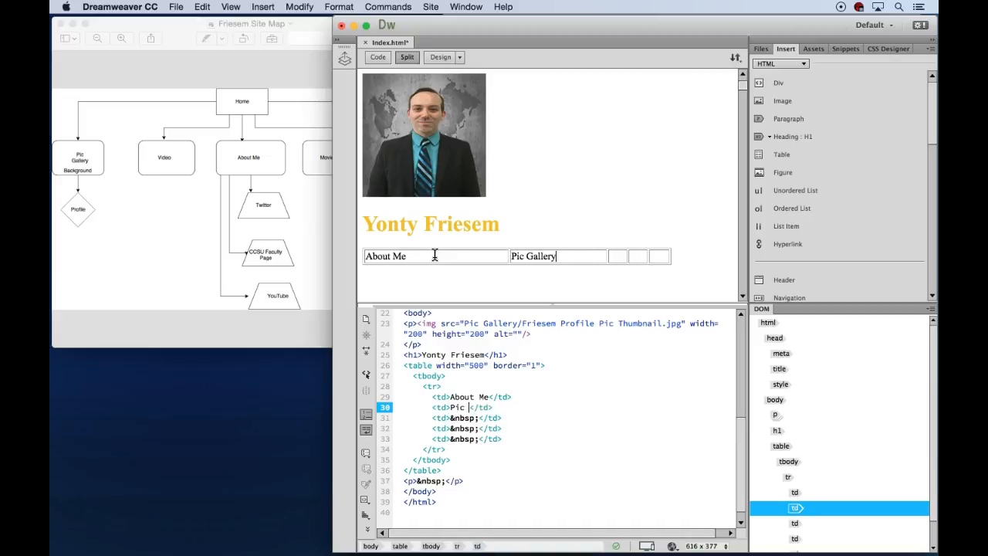
pyautogui.click(616, 256)
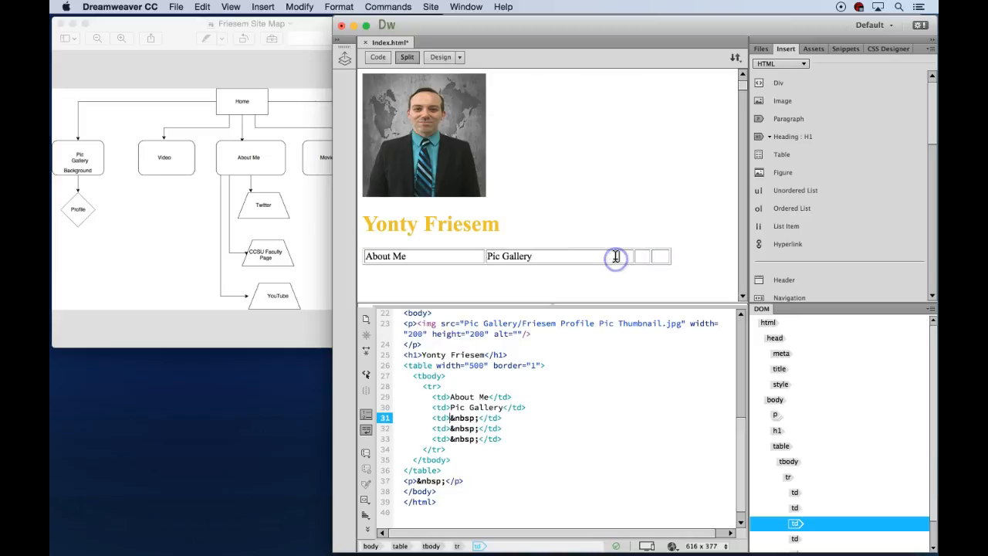
pyautogui.write('Video')
# - Fill the last two table cells with Movie Poster and Contact Me
pyautogui.click(644, 256)
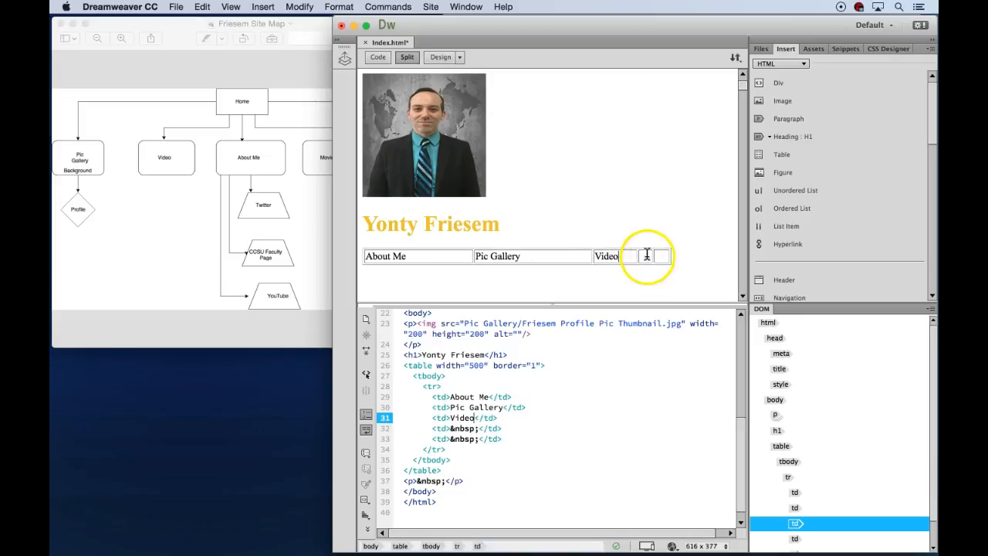
pyautogui.write('Movi')
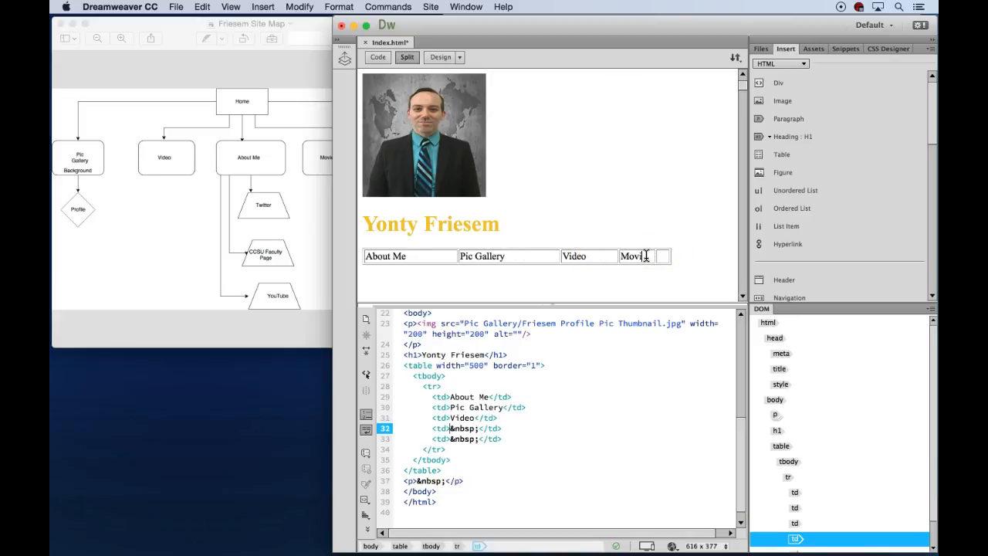
pyautogui.write('e Poster')
pyautogui.click(661, 258)
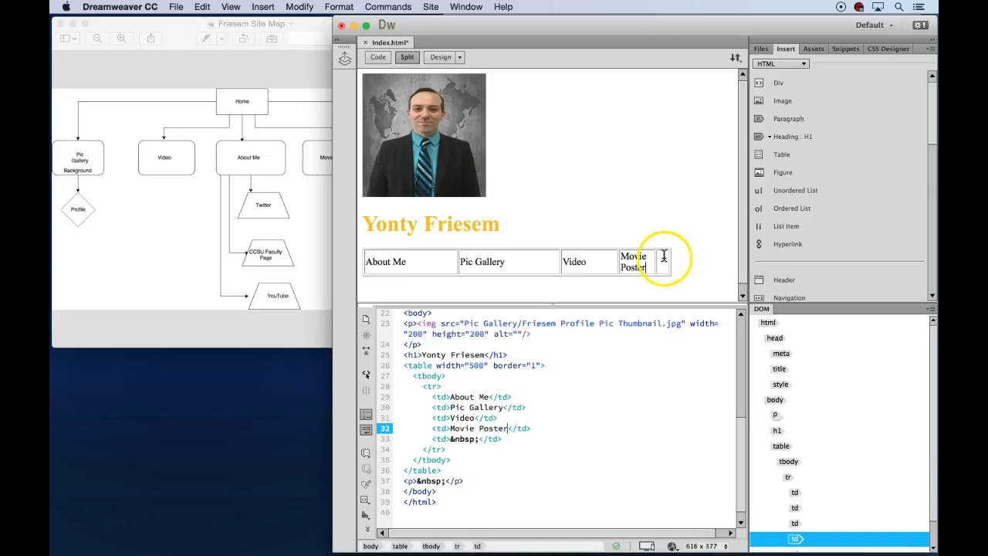
pyautogui.write('Con')
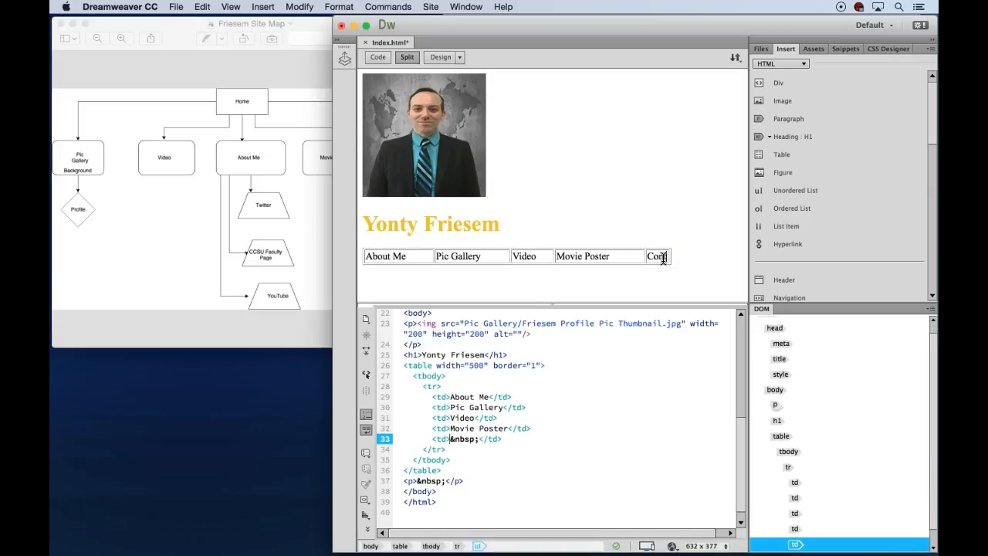
pyautogui.write('tact Me')
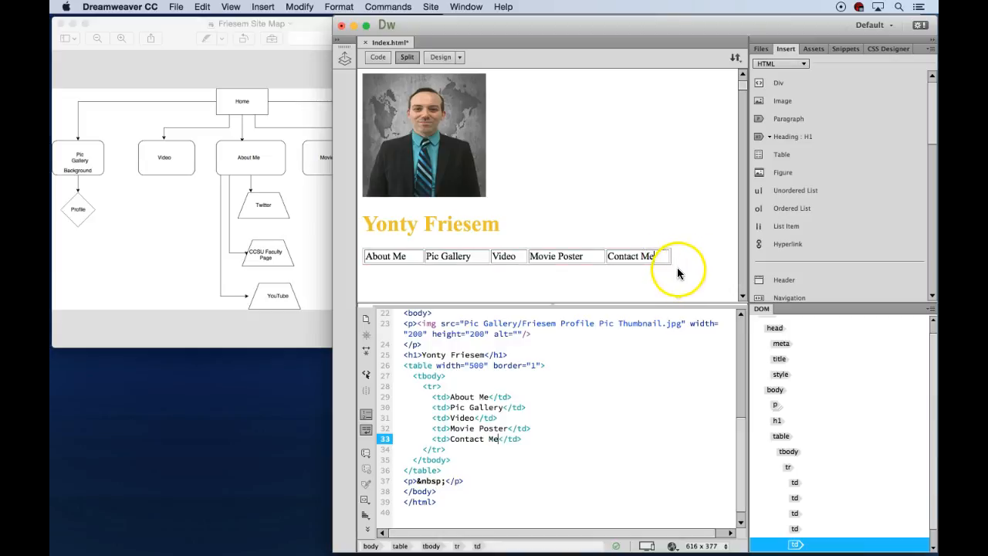
# - Add an empty paragraph directly below the table and widen the editor window back over the site map
pyautogui.click(677, 255)
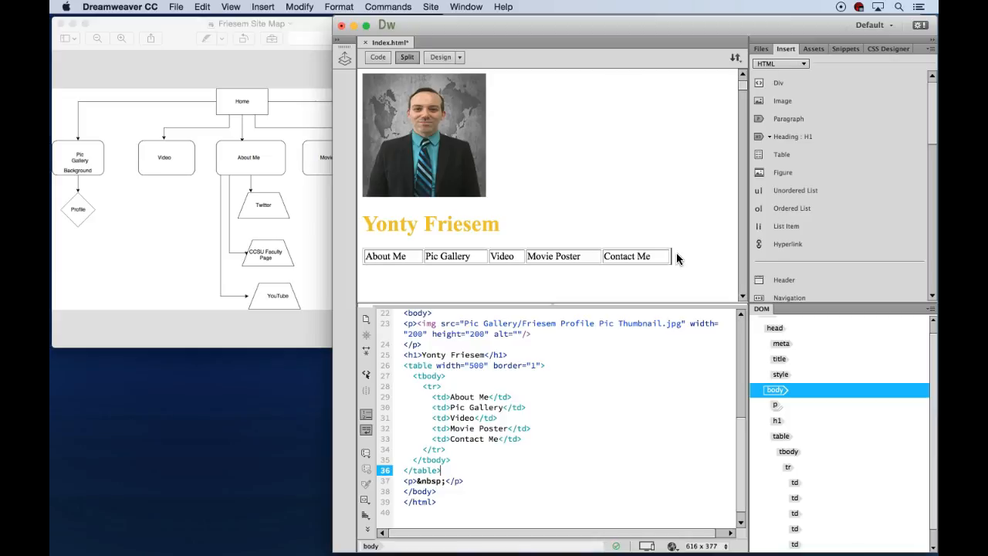
pyautogui.press('Return')
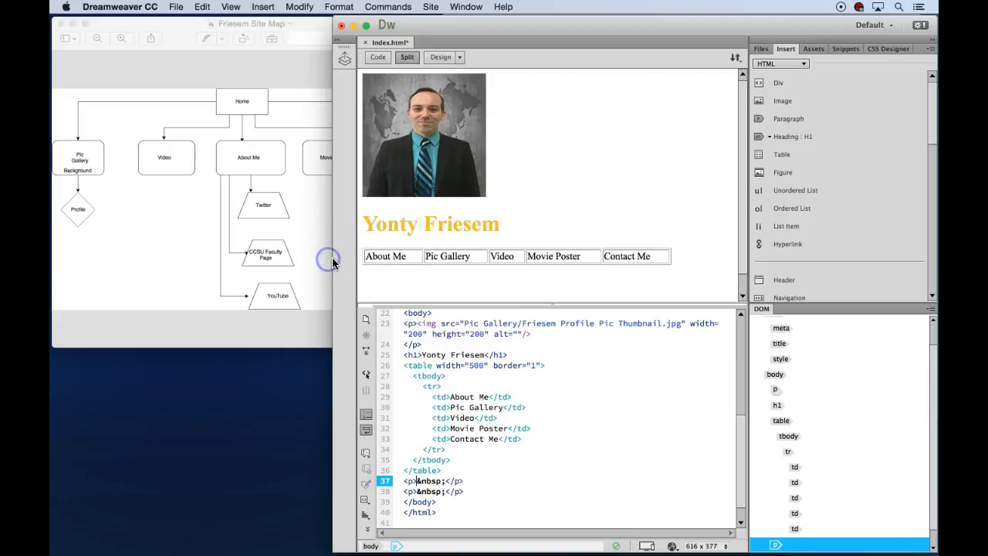
pyautogui.moveTo(332, 258); pyautogui.dragTo(51, 259)
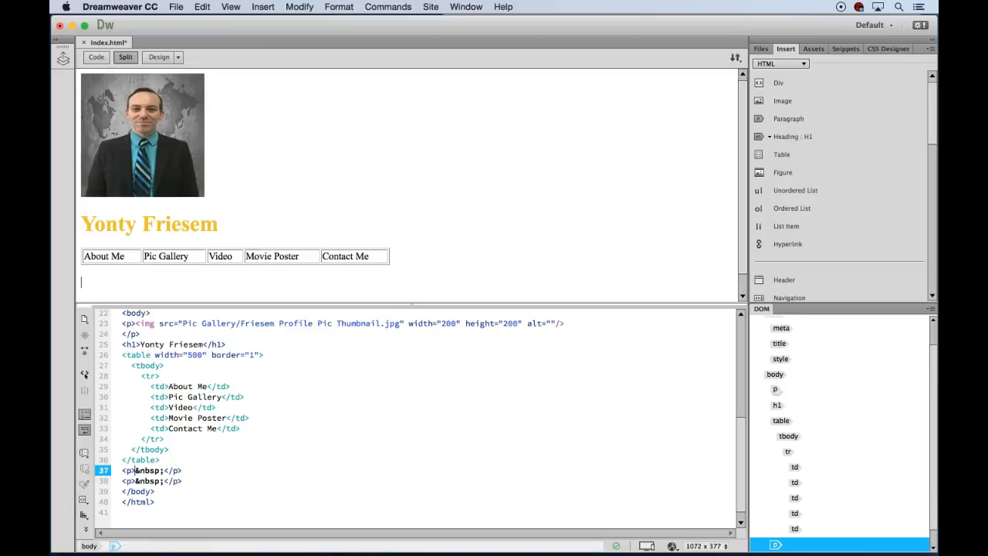
pyautogui.click(147, 263)
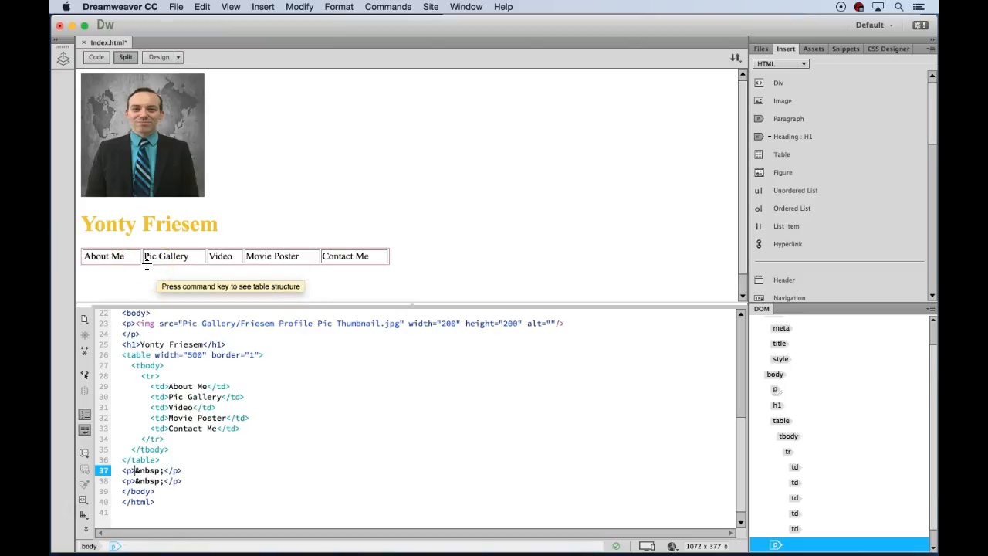
# - Format the About Me text in the first table cell as Heading 2
pyautogui.click(128, 254)
pyautogui.moveTo(125, 256); pyautogui.dragTo(83, 257)
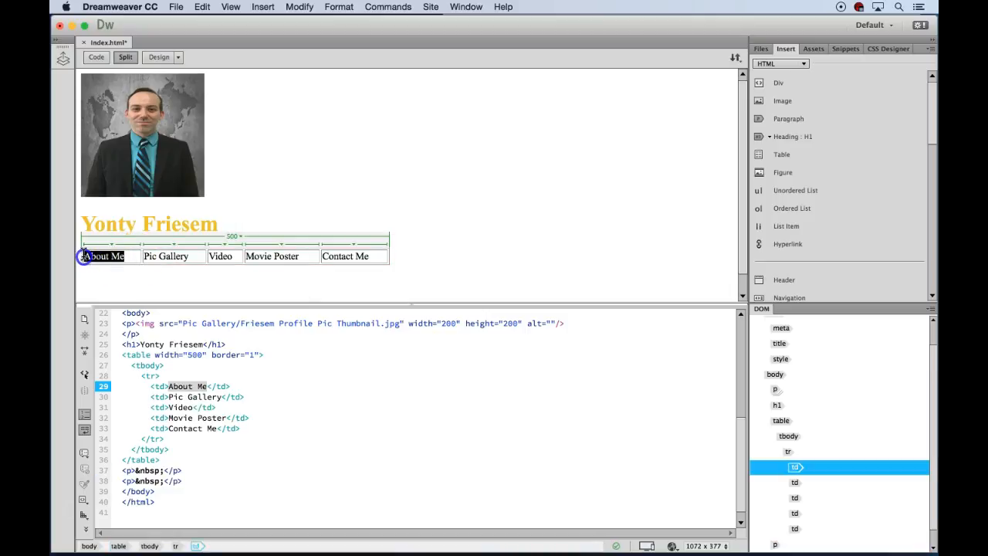
pyautogui.rightClick(102, 254)
pyautogui.click(159, 282)
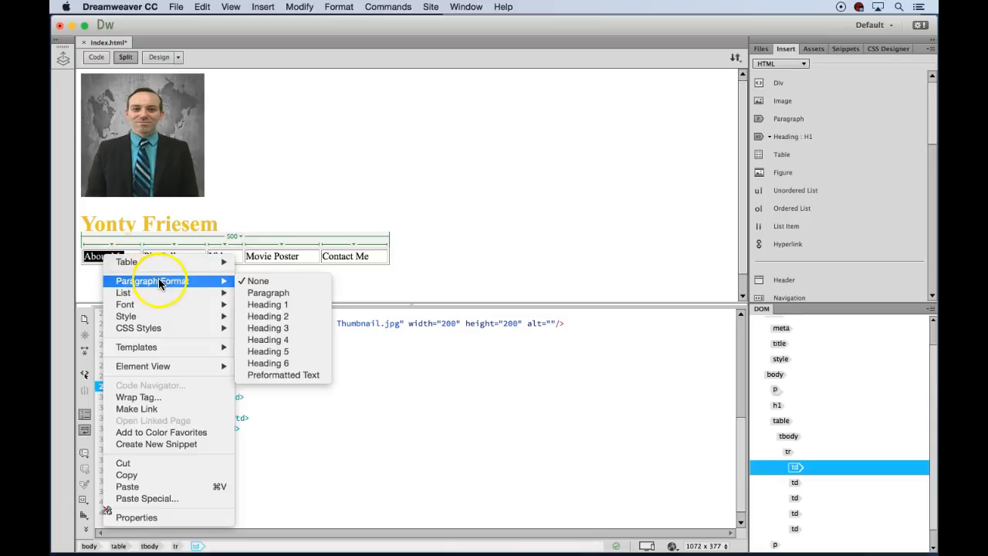
pyautogui.click(252, 315)
# - Format the Pic Gallery text in the second table cell as Heading 2
pyautogui.click(194, 253)
pyautogui.moveTo(192, 255); pyautogui.dragTo(141, 256)
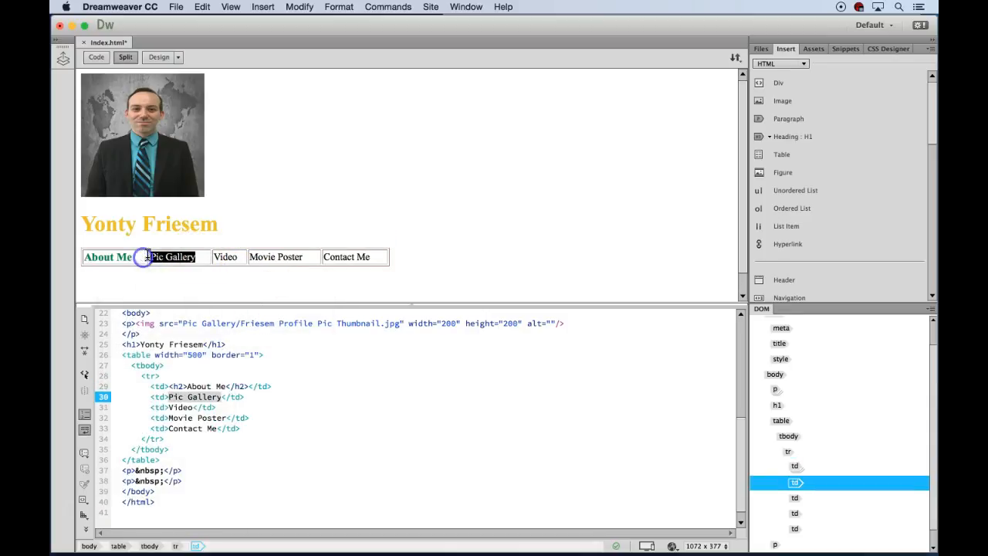
pyautogui.rightClick(166, 256)
pyautogui.click(232, 283)
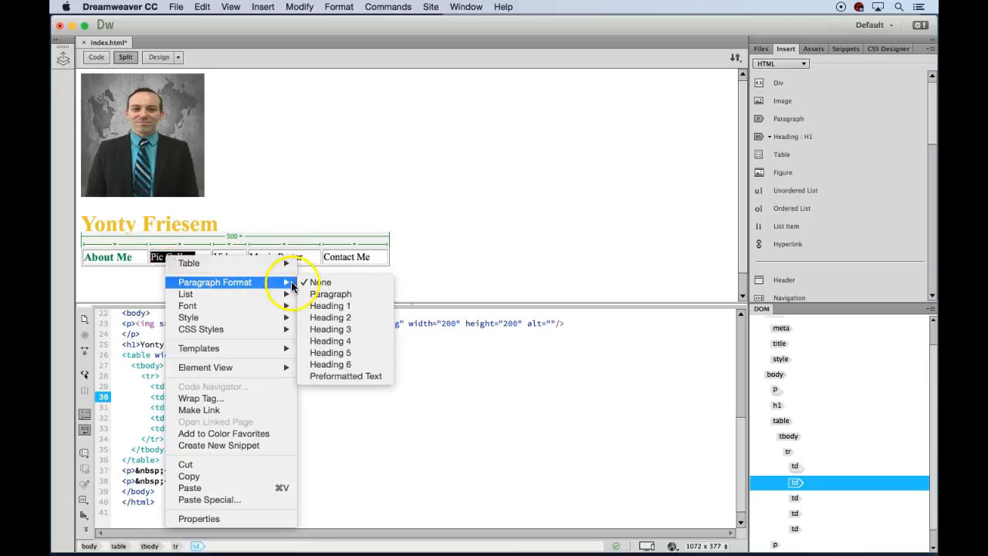
pyautogui.click(320, 317)
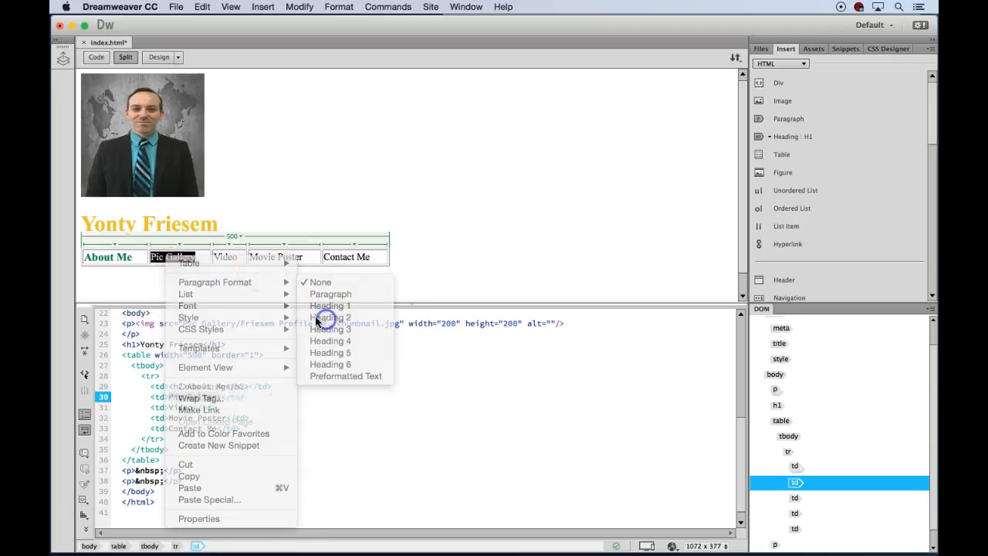
# - Format the Video text in the third table cell as Heading 2
pyautogui.click(239, 253)
pyautogui.moveTo(239, 256); pyautogui.dragTo(214, 258)
pyautogui.rightClick(222, 257)
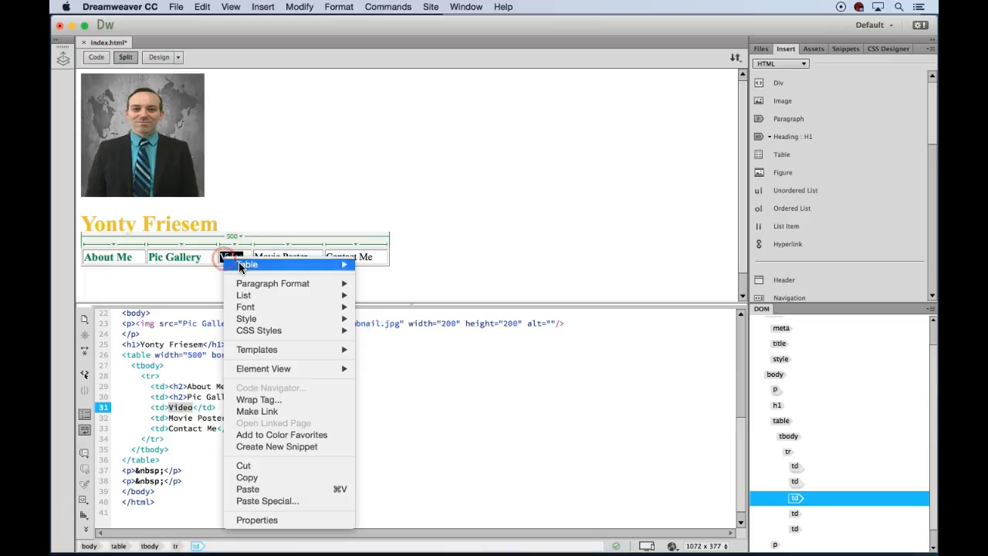
pyautogui.click(330, 282)
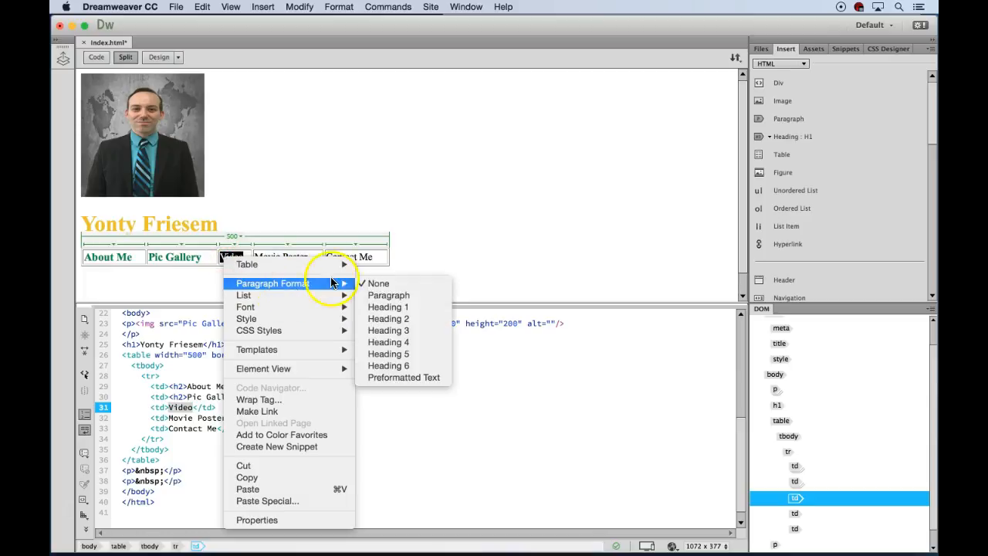
pyautogui.click(390, 319)
# - Format the Movie Poster text in the fourth table cell as Heading 2
pyautogui.click(296, 258)
pyautogui.moveTo(309, 258); pyautogui.dragTo(255, 258)
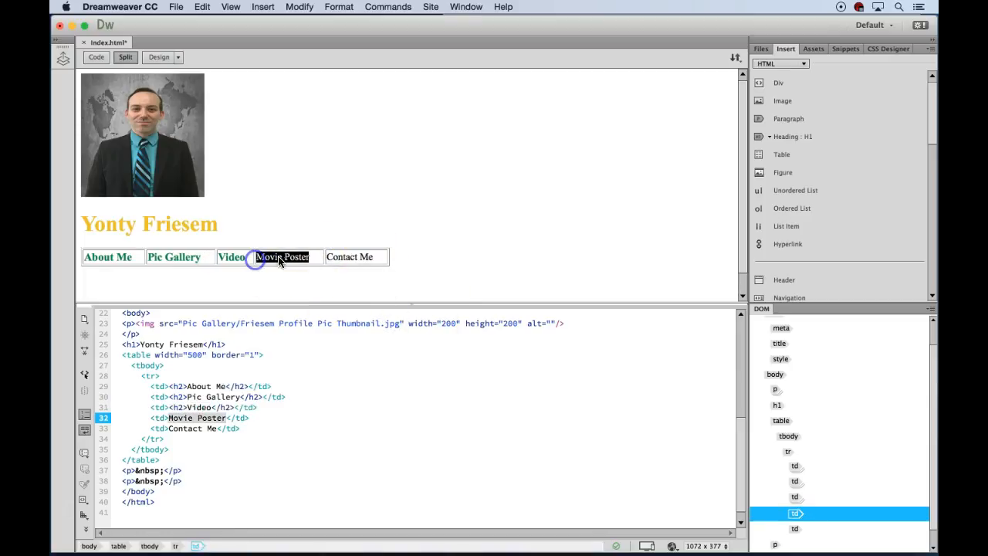
pyautogui.rightClick(279, 261)
pyautogui.moveTo(403, 284)
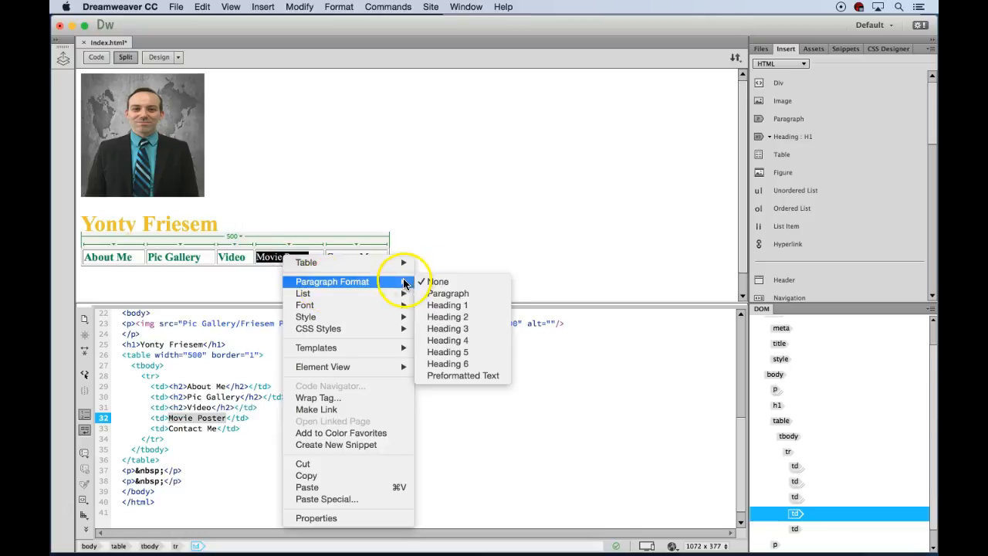
pyautogui.click(443, 316)
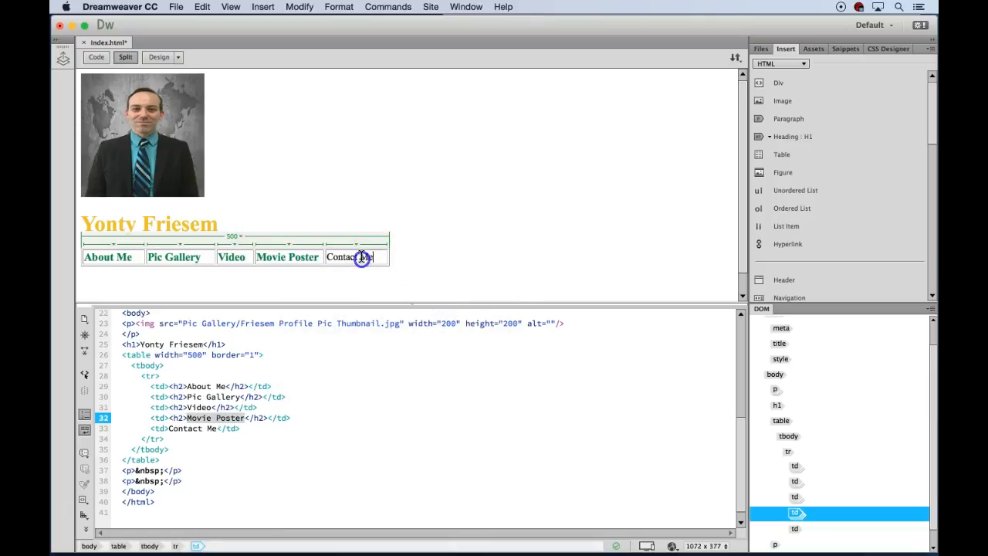
# - Format the Contact Me text in the last table cell as Heading 2 and save the page
pyautogui.moveTo(362, 257); pyautogui.dragTo(327, 257)
pyautogui.rightClick(353, 258)
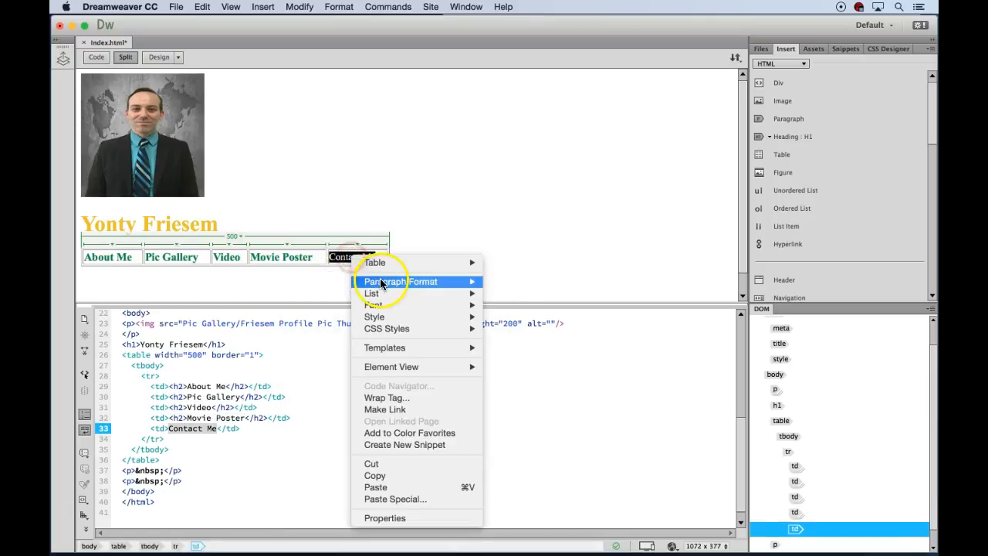
pyautogui.moveTo(453, 282)
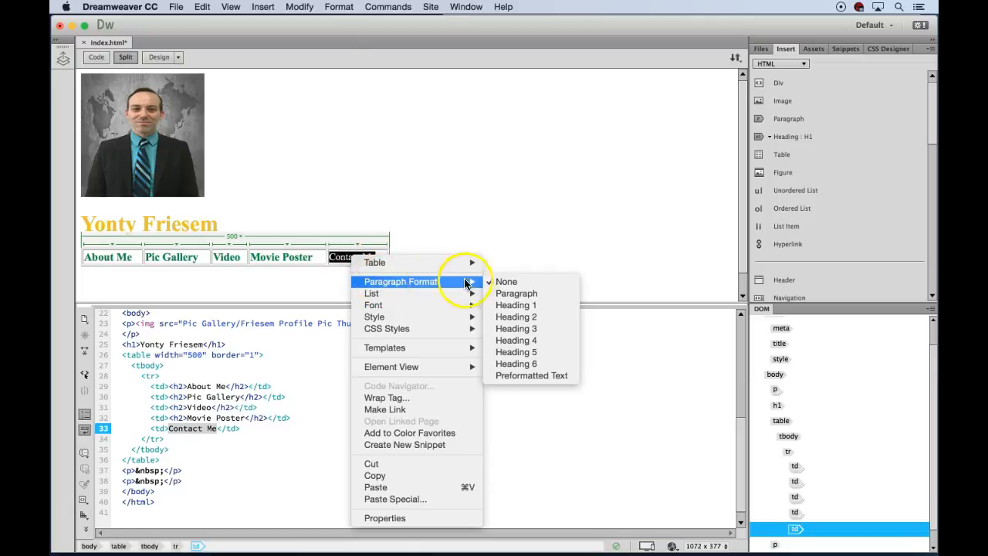
pyautogui.click(498, 318)
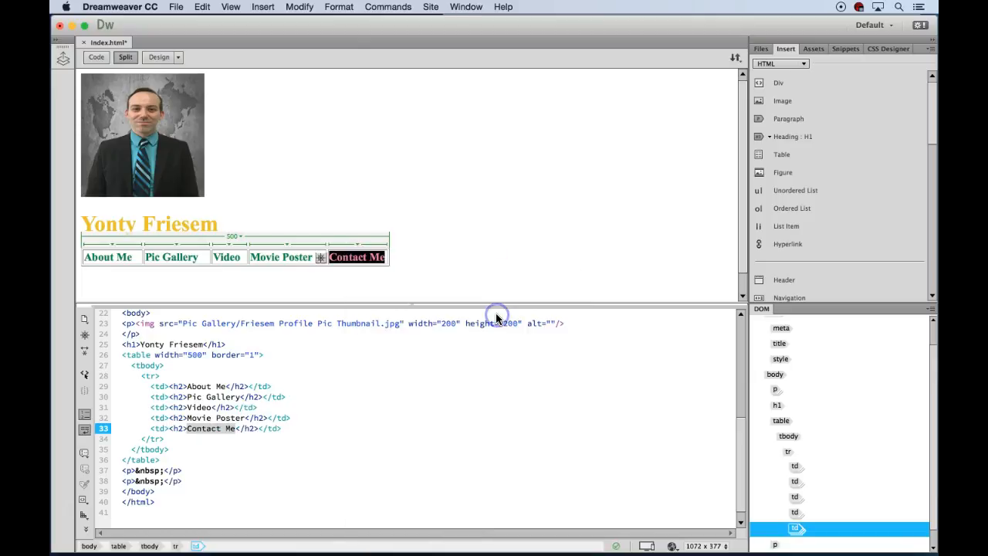
pyautogui.click(417, 263)
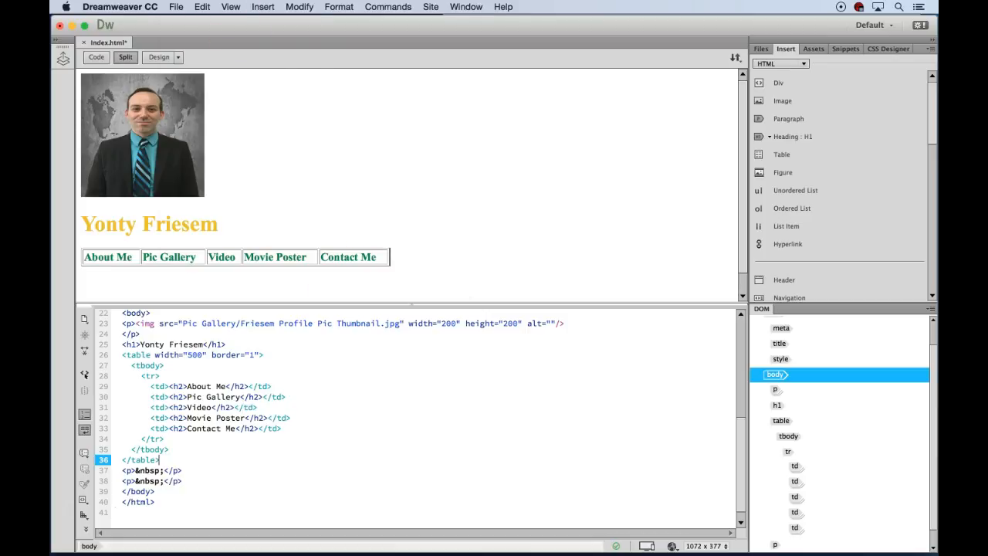
pyautogui.click(176, 6)
pyautogui.click(205, 92)
# - Hyperlink the Movie Poster cell text to the movie poster JPG inside the site's Movie Poster folder
pyautogui.moveTo(308, 257); pyautogui.dragTo(246, 257)
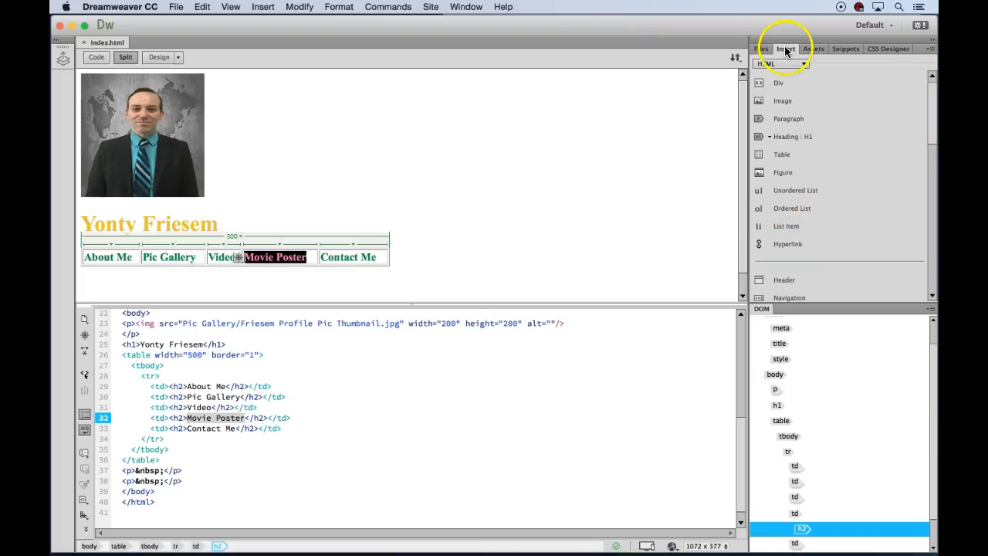
pyautogui.click(783, 245)
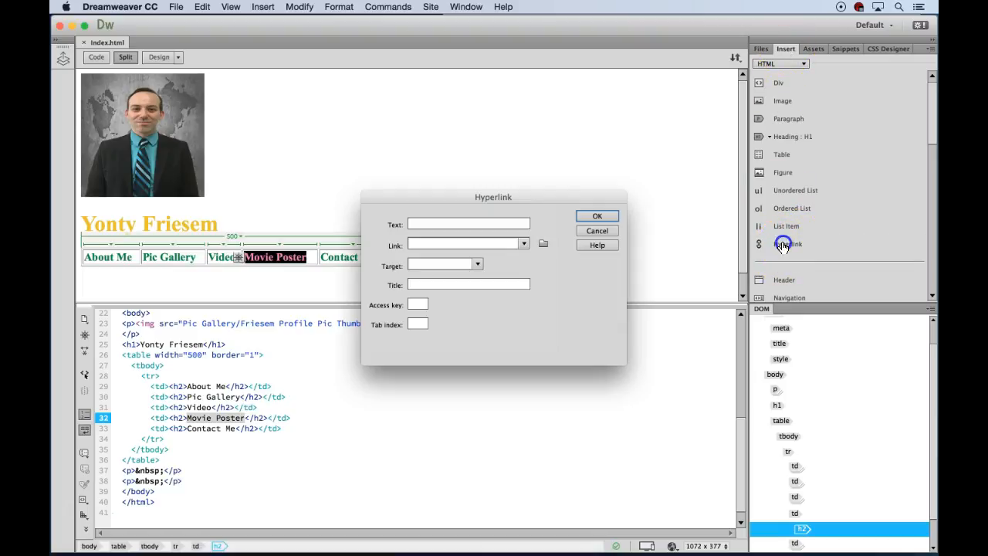
pyautogui.click(423, 223)
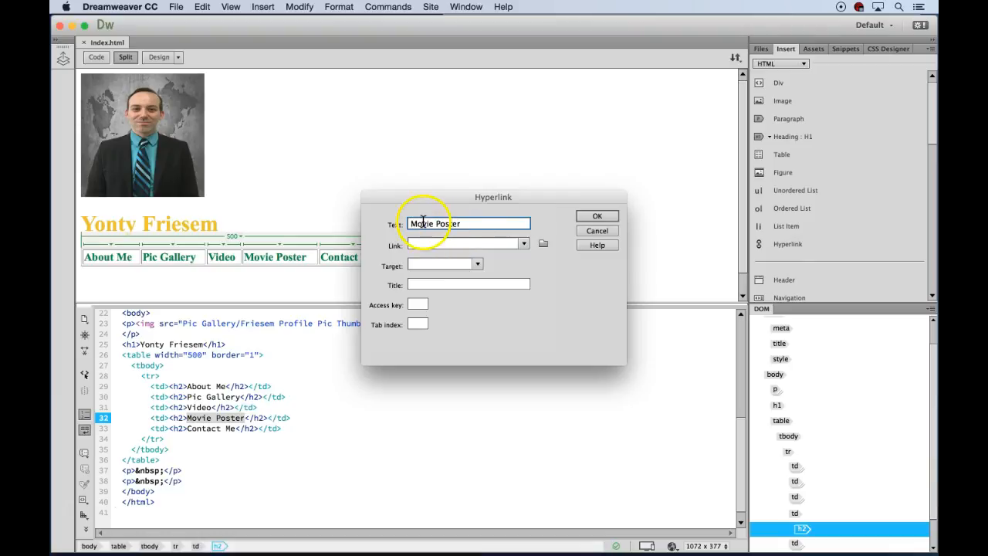
pyautogui.click(544, 245)
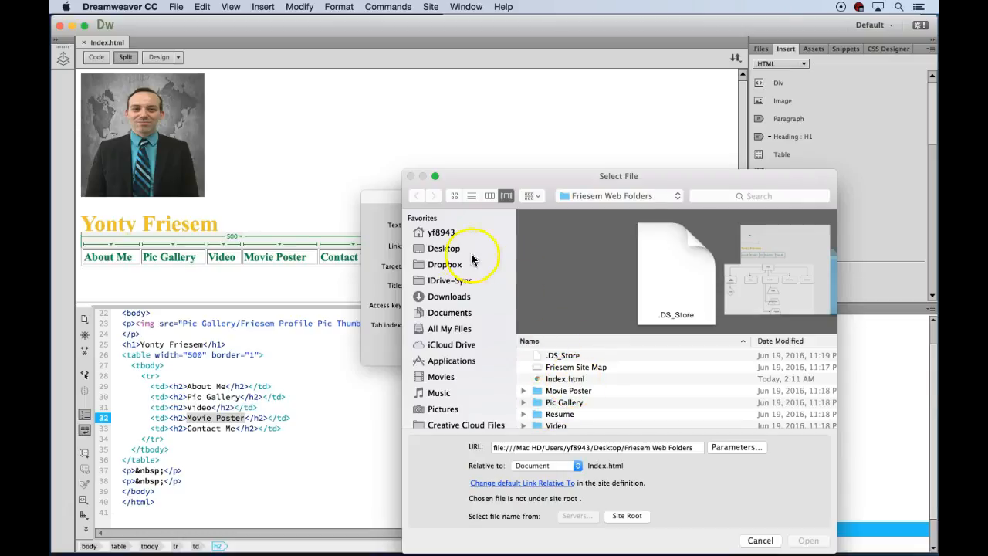
pyautogui.click(434, 248)
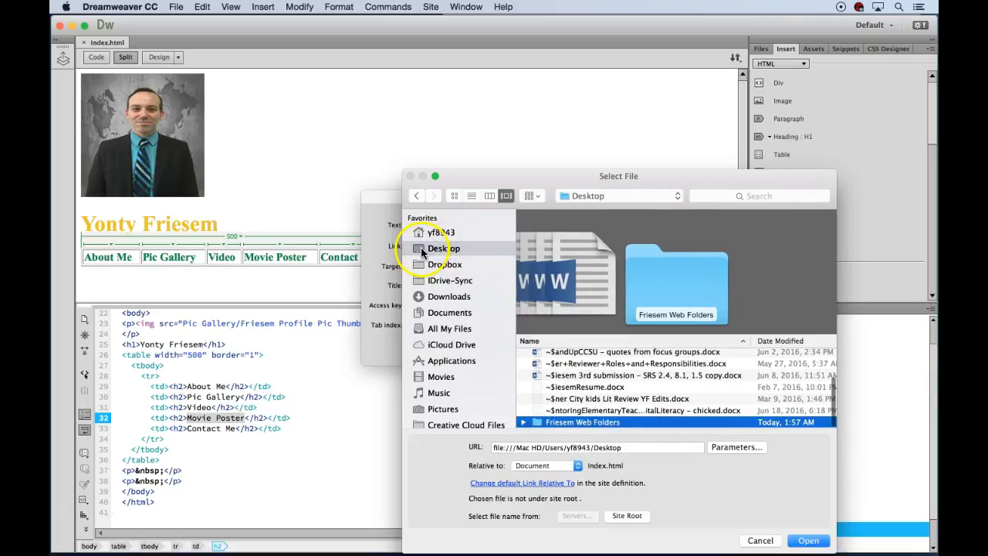
pyautogui.doubleClick(537, 423)
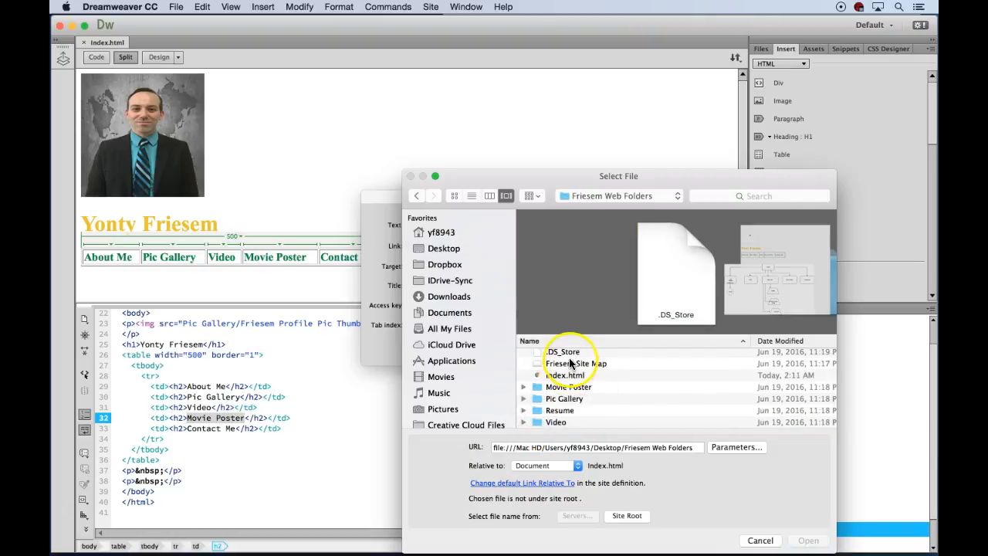
pyautogui.doubleClick(539, 388)
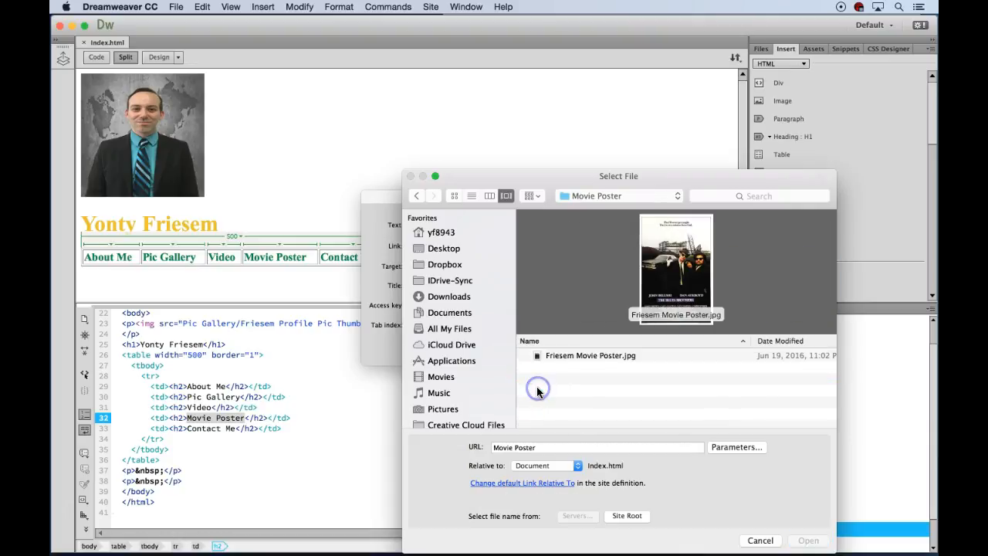
pyautogui.click(573, 355)
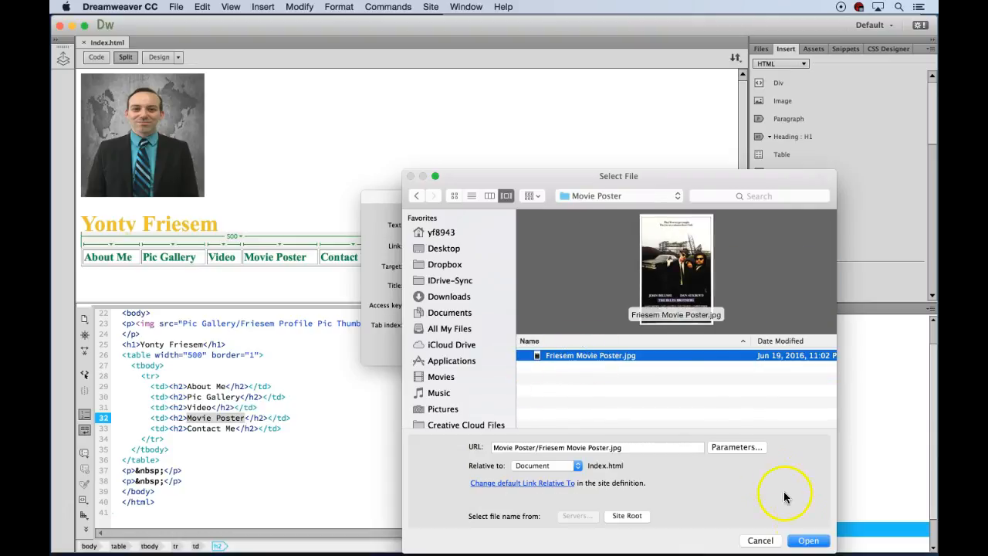
pyautogui.click(808, 541)
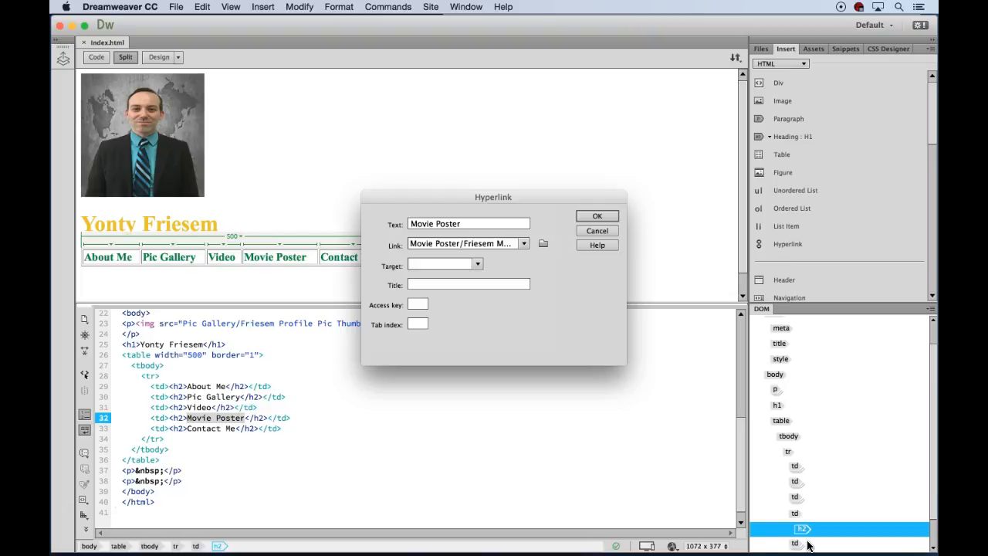
pyautogui.click(597, 216)
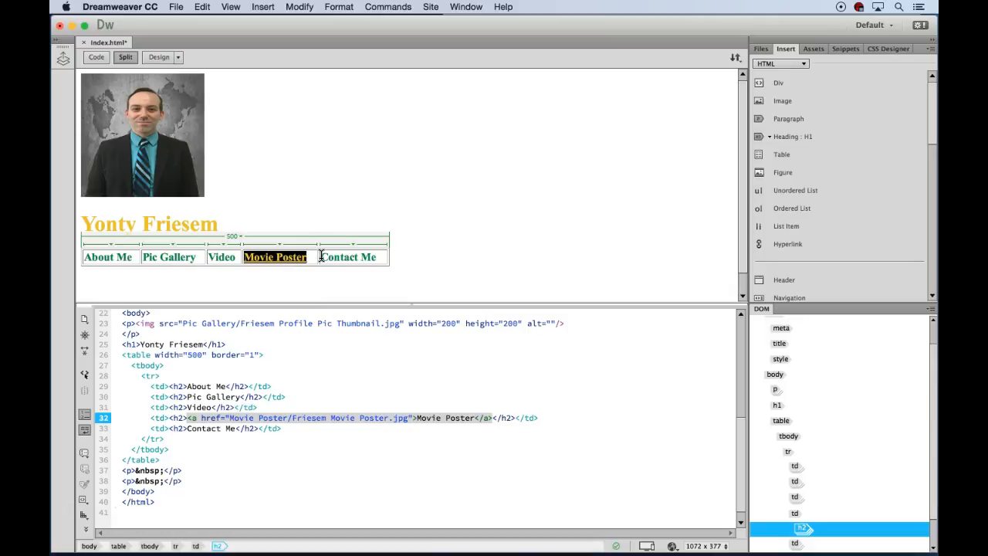
# - Start an Email Link on the Contact Me text in the last table cell
pyautogui.moveTo(321, 257); pyautogui.dragTo(380, 260)
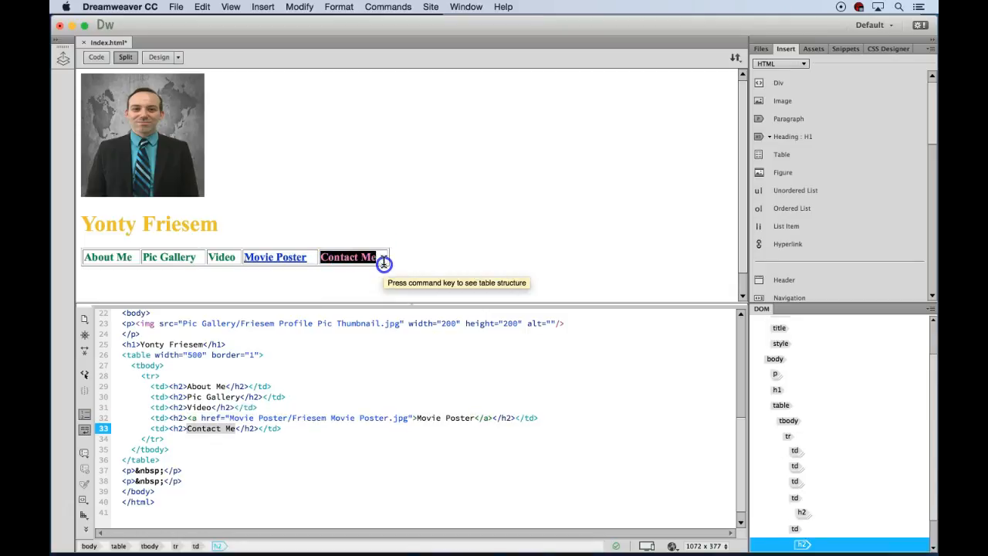
pyautogui.click(69, 507)
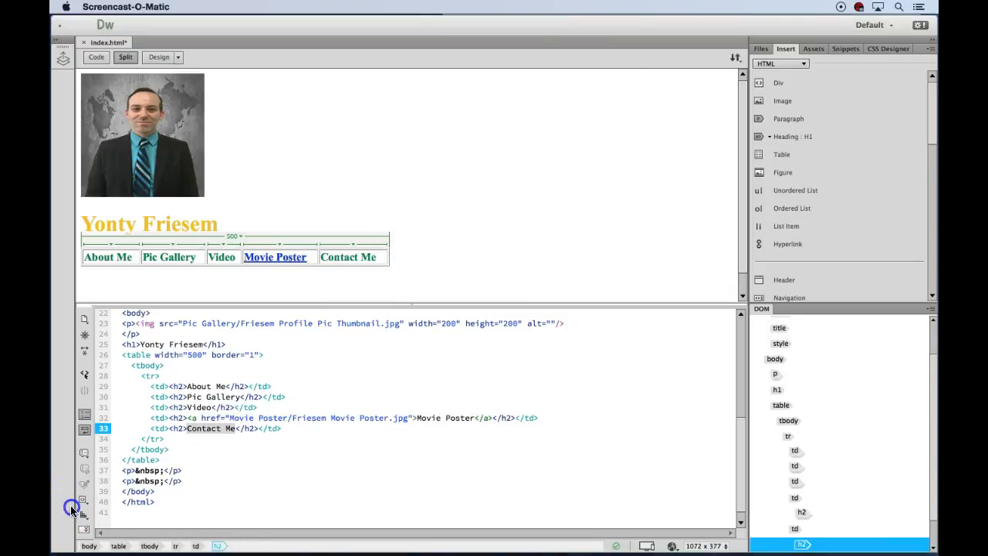
pyautogui.click(346, 261)
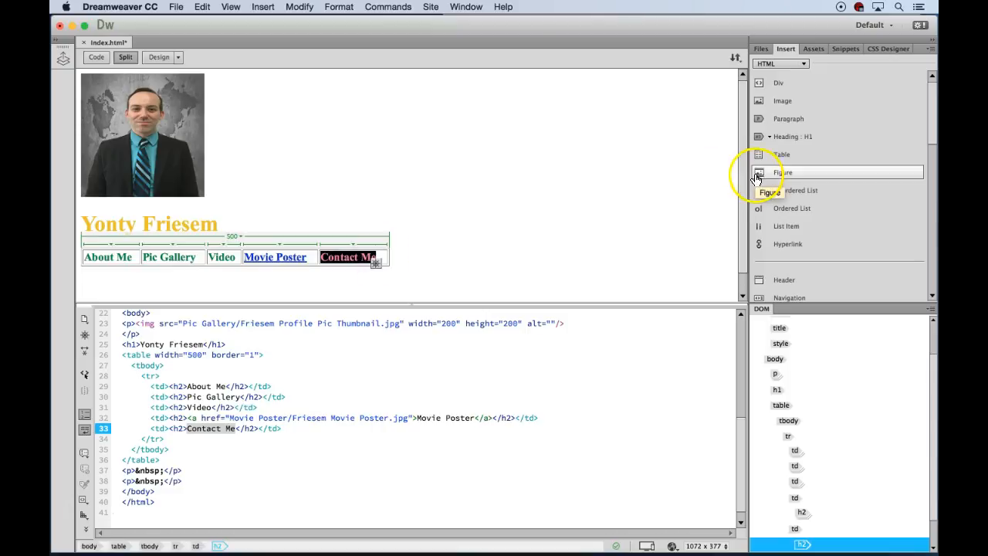
pyautogui.scroll(-5, 830, 169)
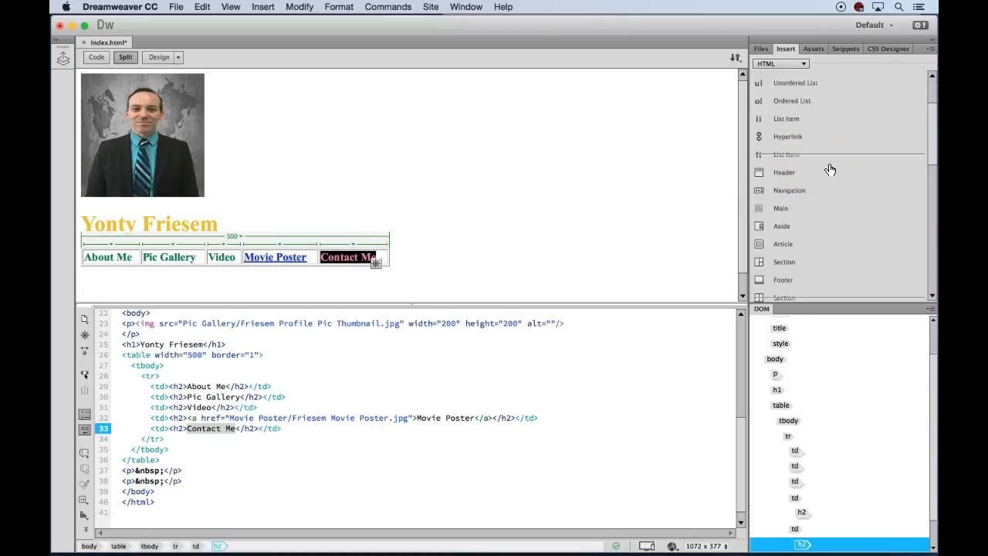
pyautogui.scroll(-4, 827, 165)
pyautogui.moveTo(807, 177); pyautogui.dragTo(802, 121)
pyautogui.scroll(-8, 802, 121)
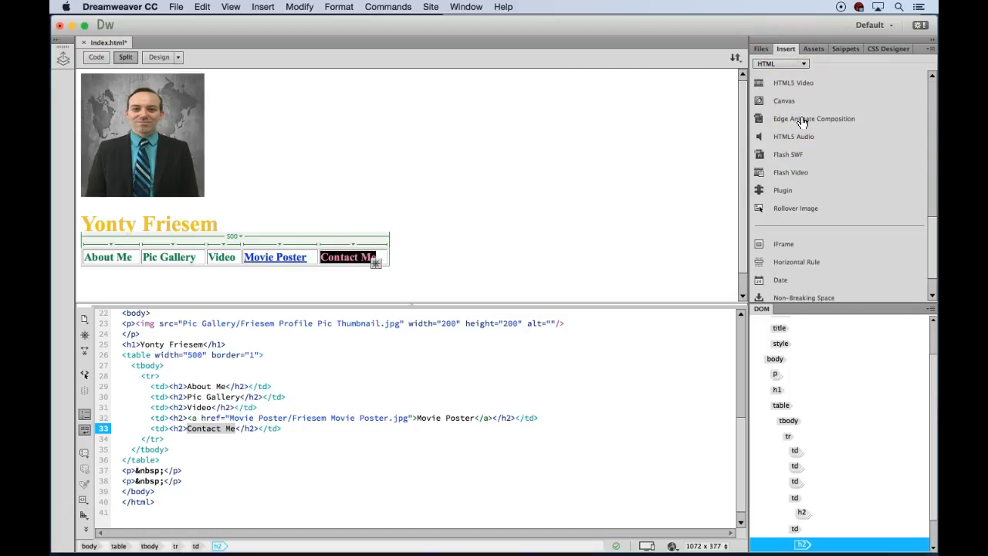
pyautogui.scroll(-1, 802, 121)
pyautogui.scroll(4, 802, 121)
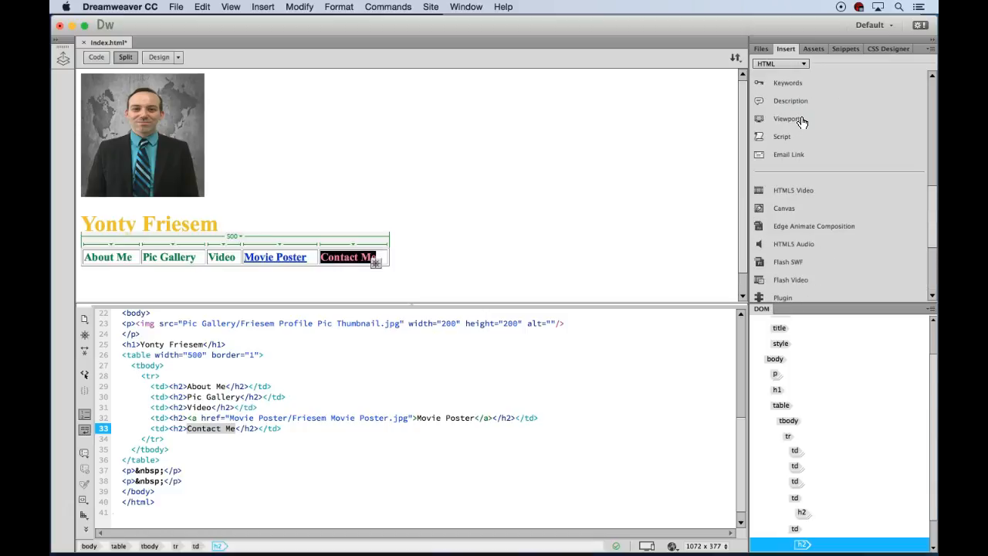
pyautogui.click(777, 156)
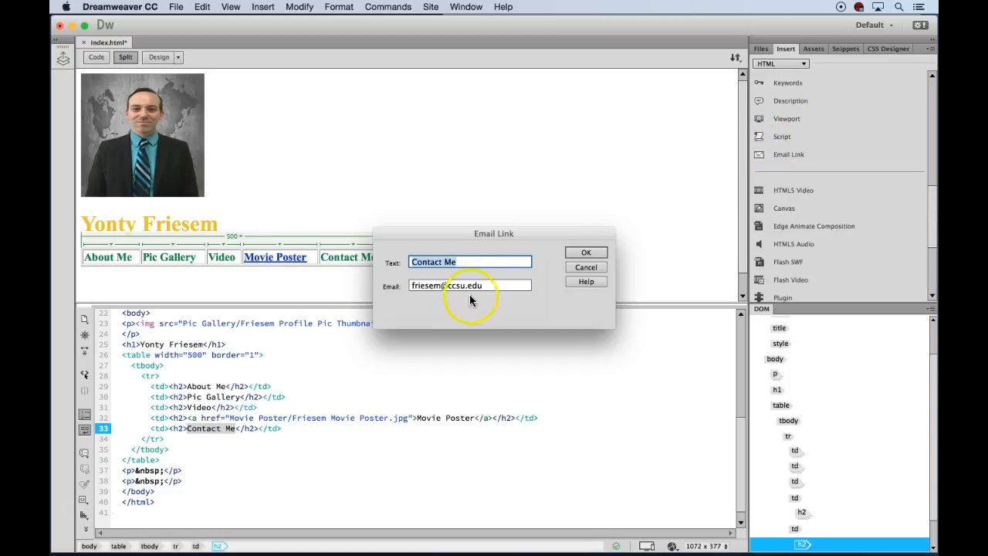
# - Create the email link with Contact Me as its text and the site owner's e-mail address as its target
pyautogui.click(412, 285)
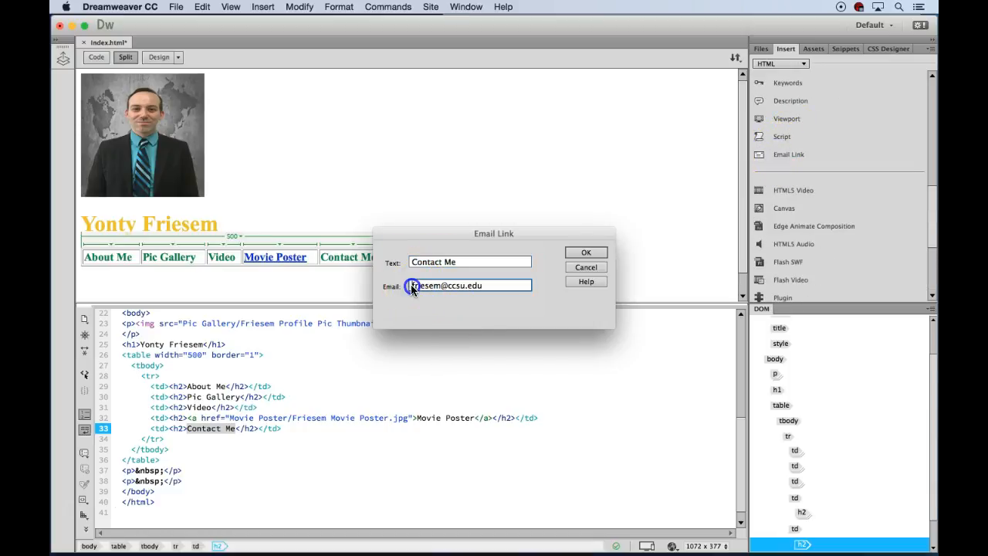
pyautogui.moveTo(412, 286); pyautogui.dragTo(481, 262)
pyautogui.click(498, 285)
pyautogui.click(413, 263)
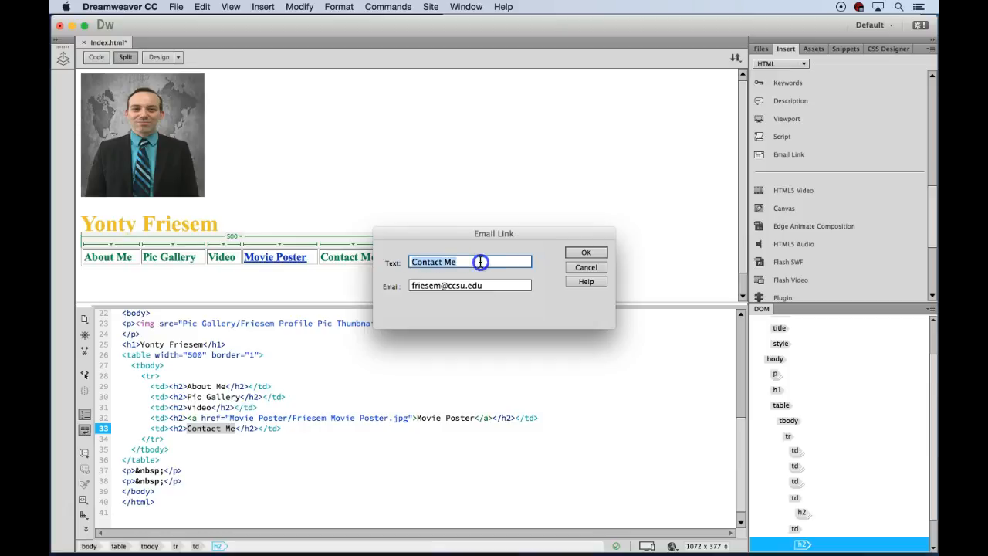
pyautogui.moveTo(410, 286); pyautogui.dragTo(505, 283)
pyautogui.click(587, 254)
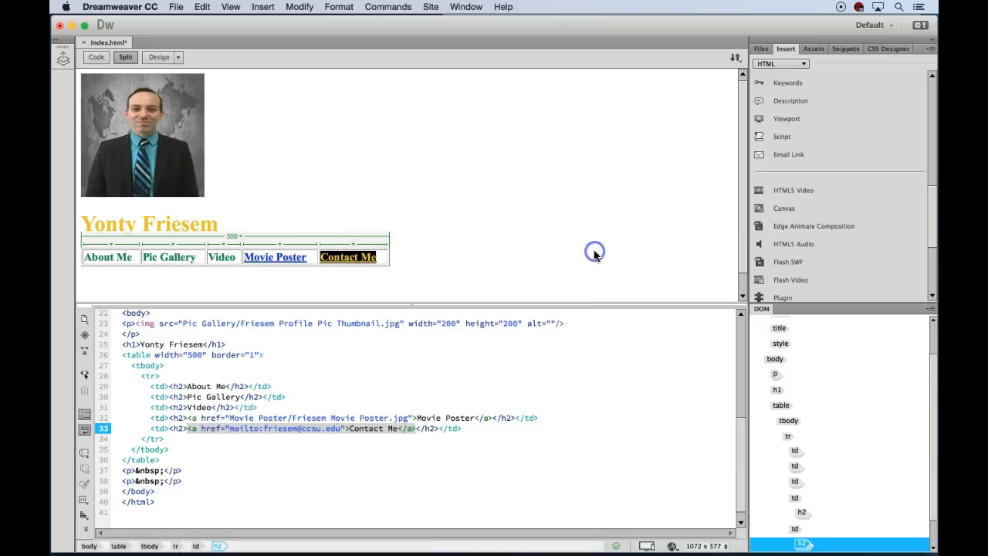
pyautogui.click(423, 248)
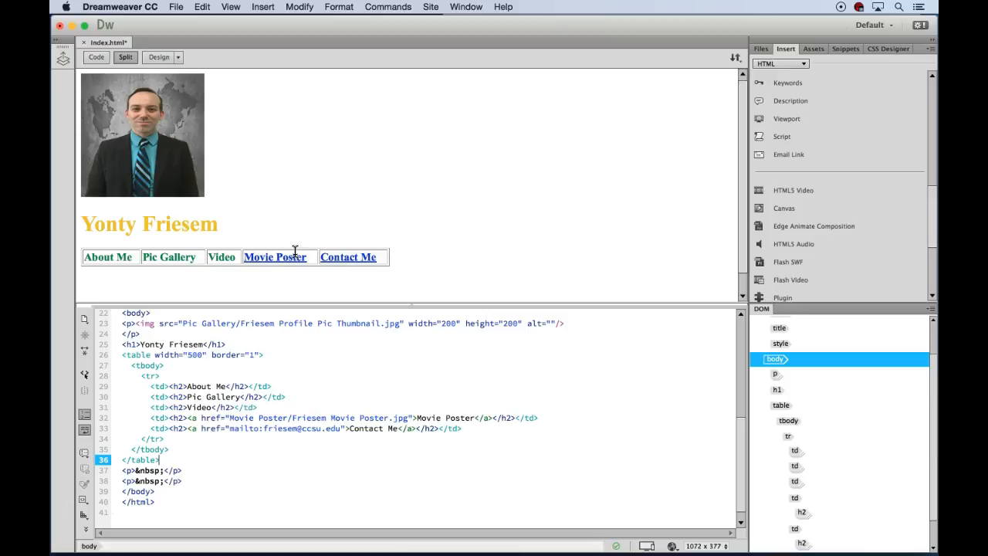
# - Save the home page, and save a copy of it as About Me.html in the site's web folder on the Desktop
pyautogui.click(176, 7)
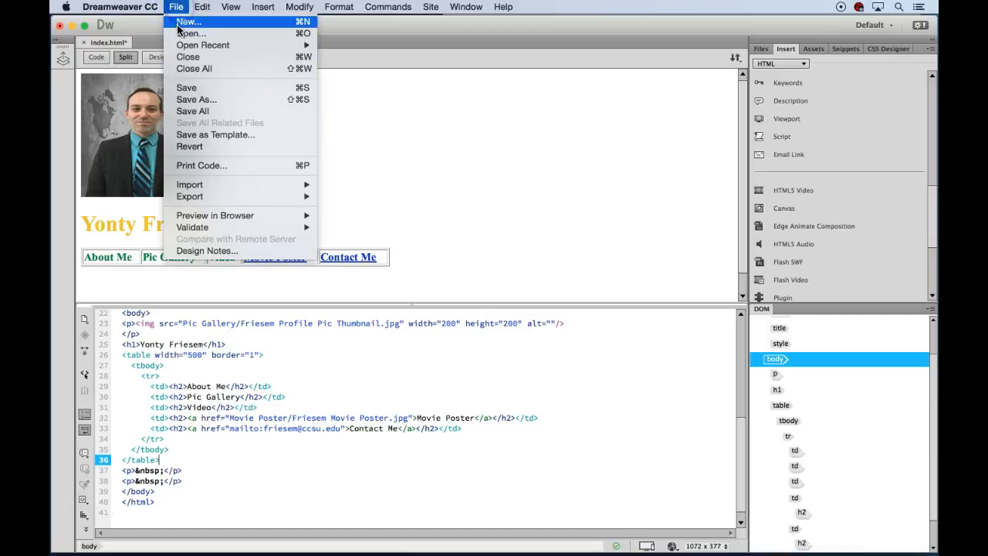
pyautogui.click(187, 88)
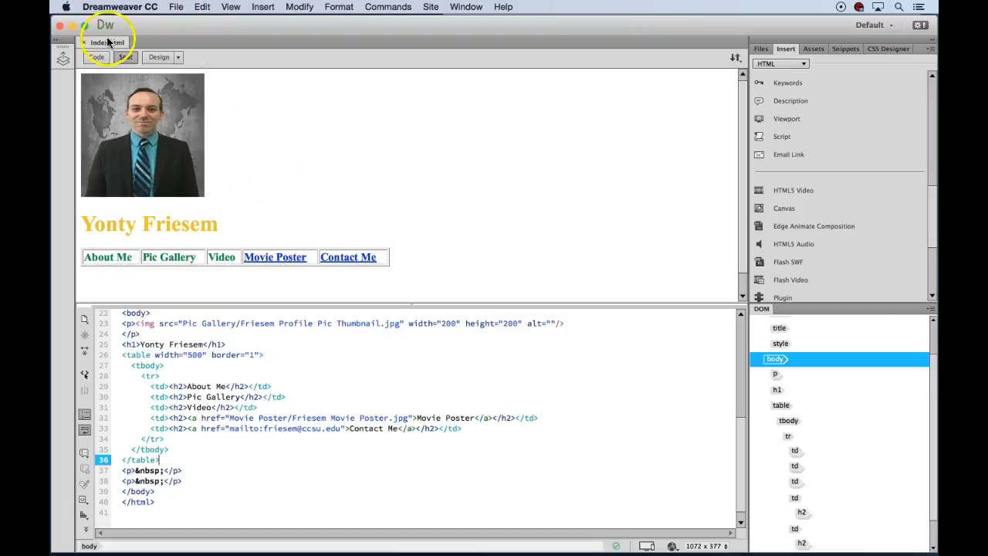
pyautogui.click(176, 8)
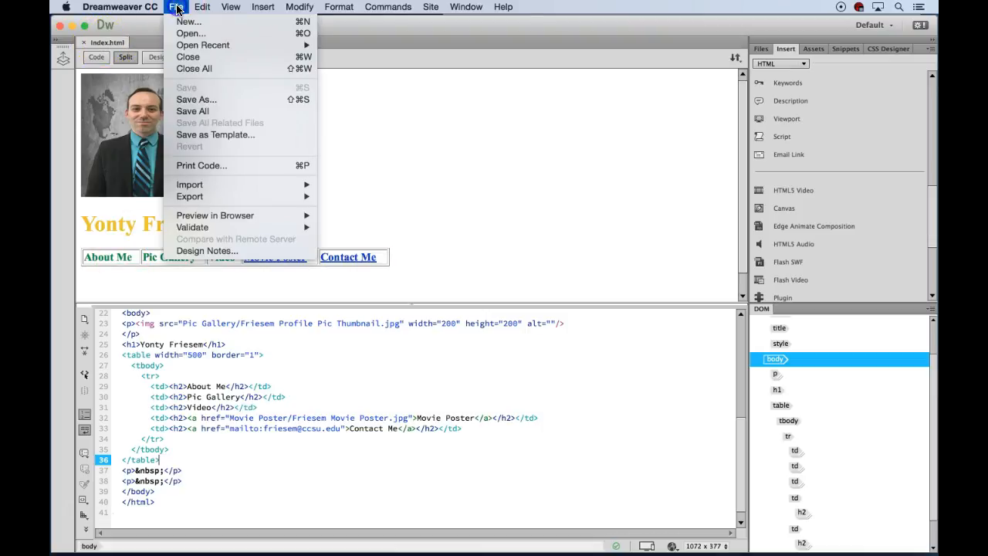
pyautogui.click(199, 98)
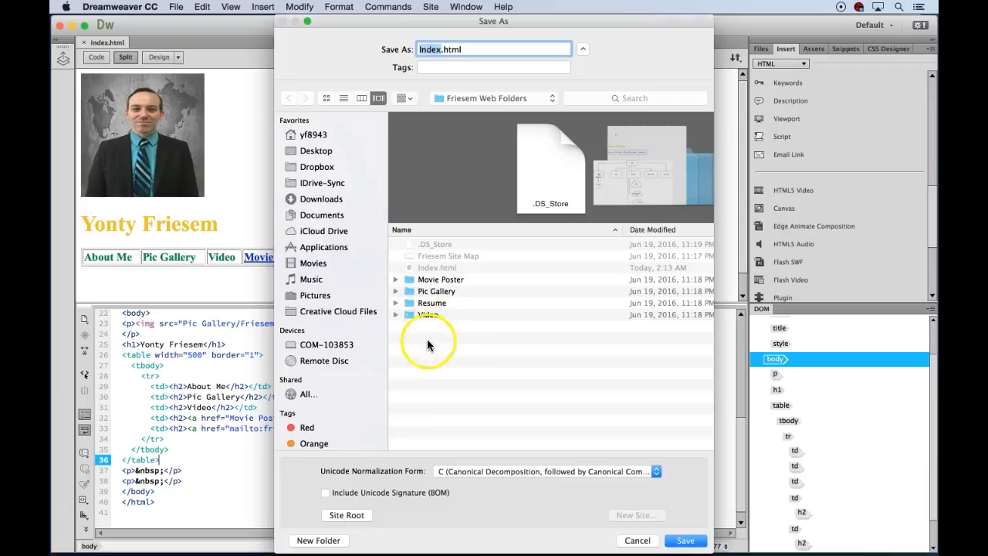
pyautogui.click(312, 152)
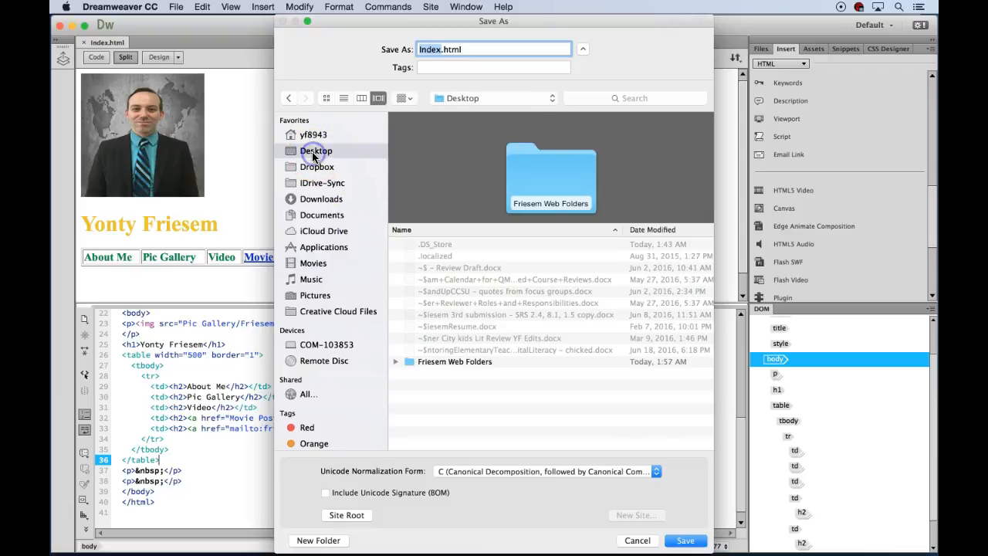
pyautogui.doubleClick(411, 362)
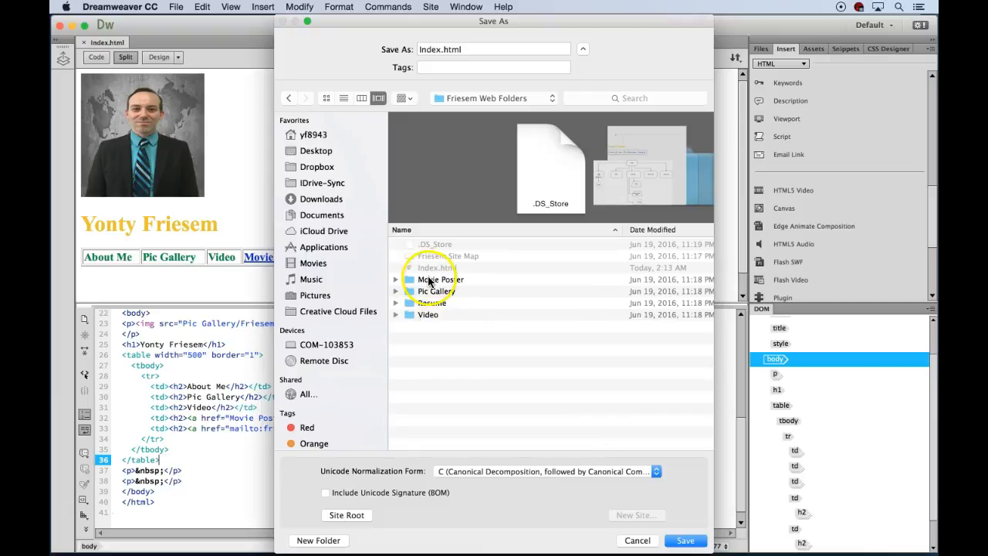
pyautogui.doubleClick(433, 48)
pyautogui.write('About Me')
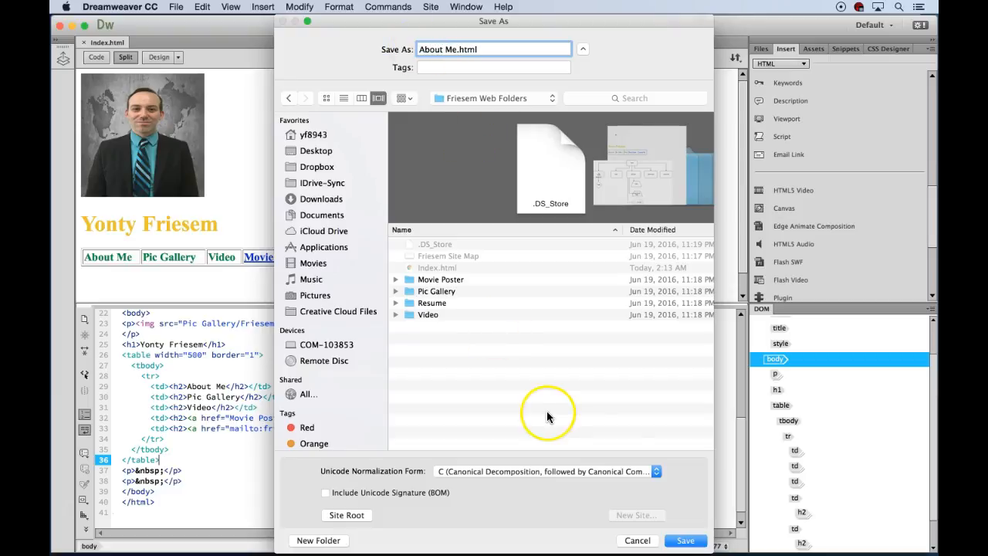
pyautogui.click(685, 540)
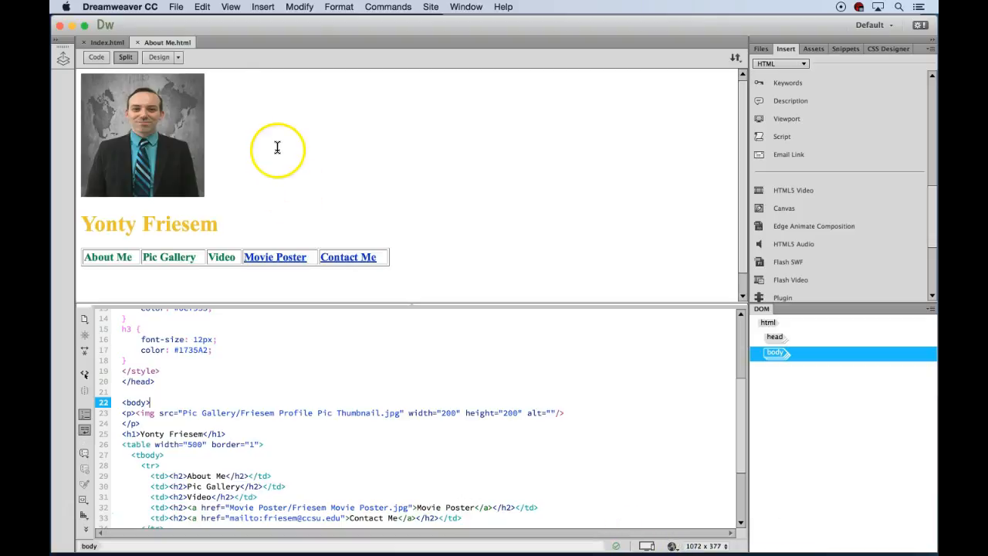
# - Below the table in About Me.html, write a paragraph introducing the Assistant Professor and a second paragraph reading "For my resume clikc here: Resume"
pyautogui.click(105, 44)
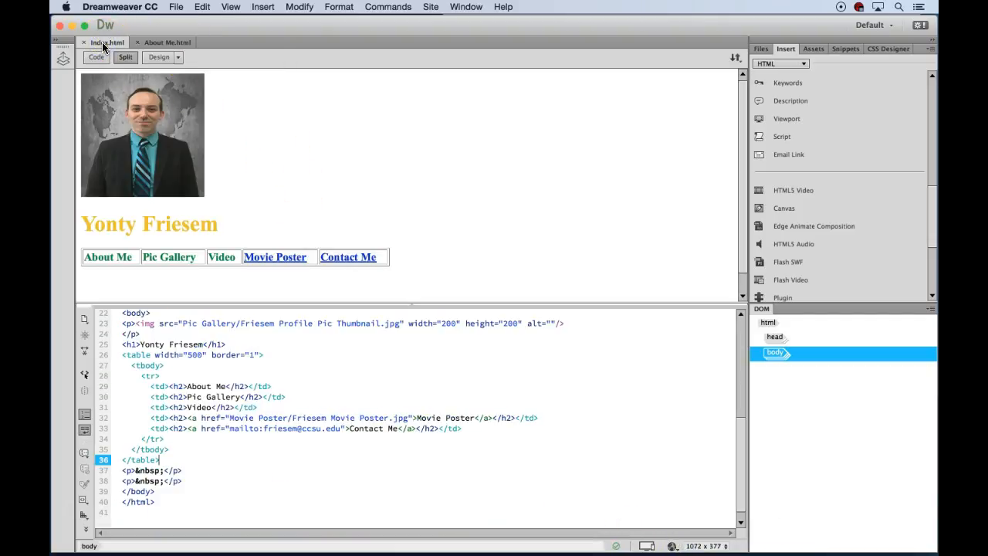
pyautogui.click(163, 45)
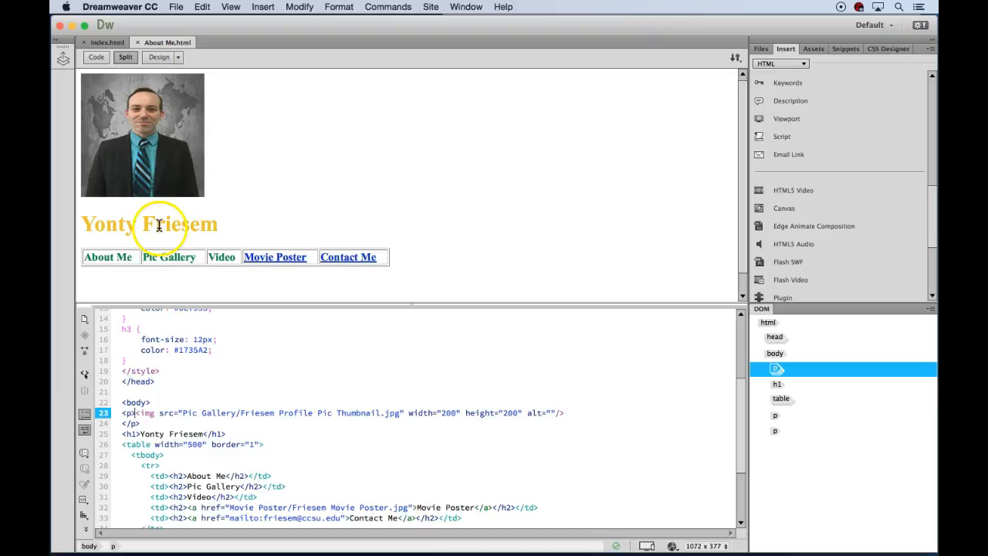
pyautogui.click(95, 280)
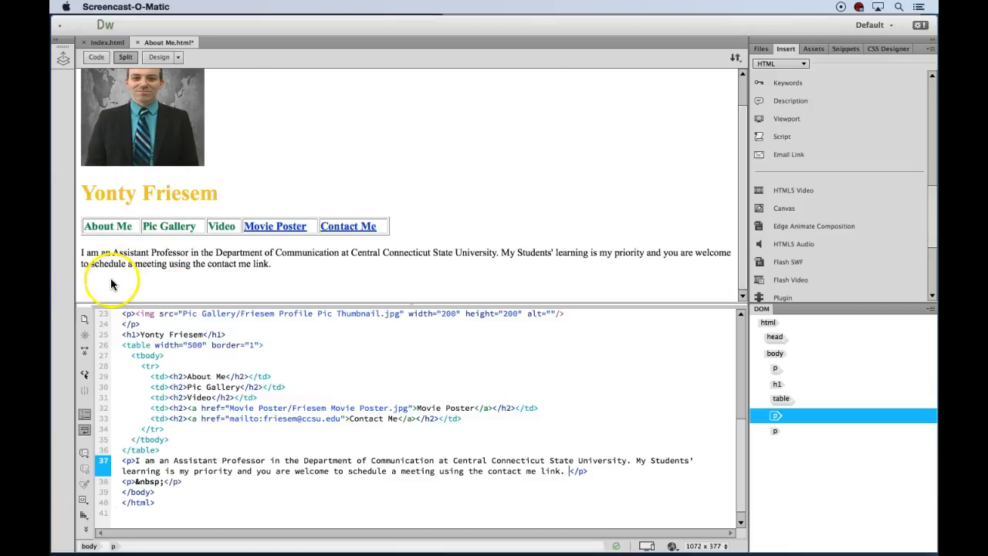
pyautogui.click(89, 279)
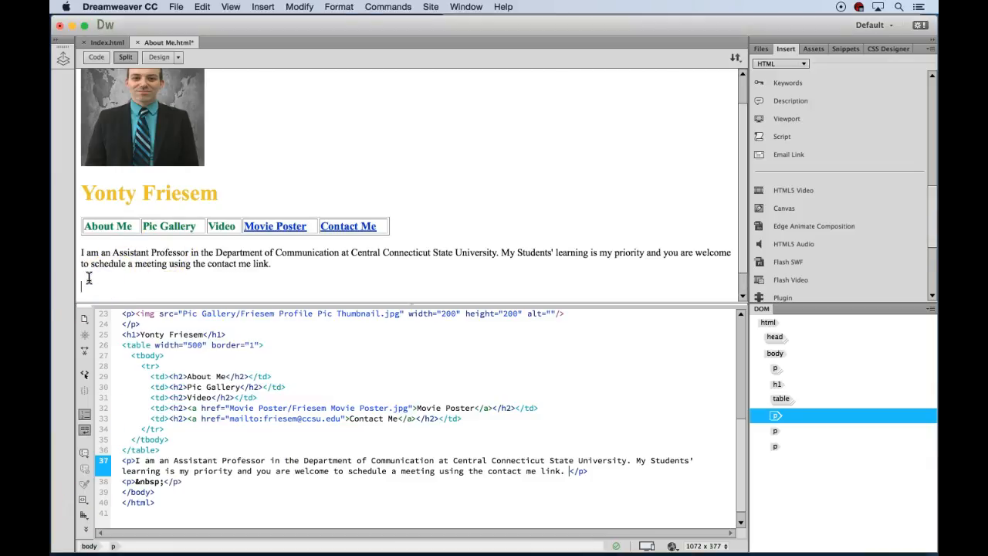
pyautogui.press('Return')
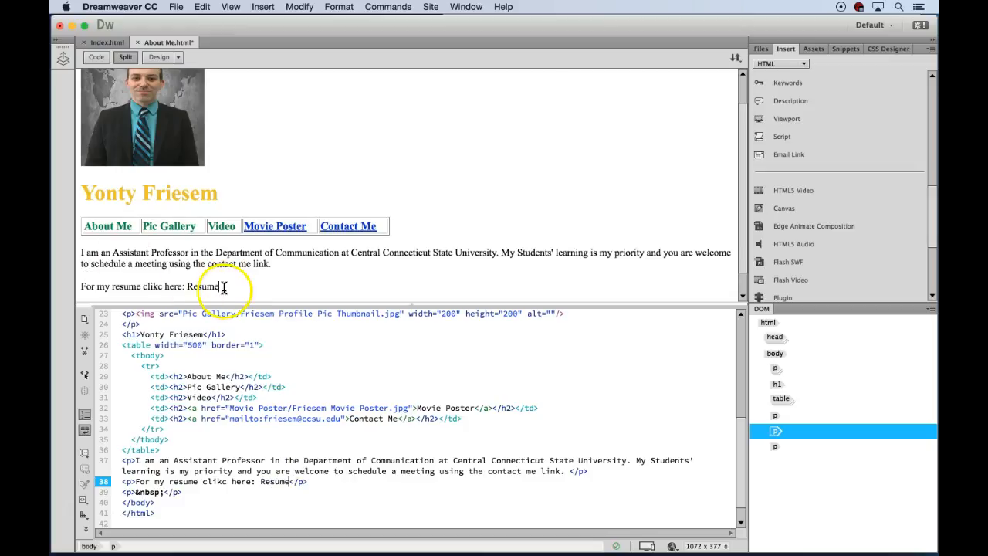
# - Hyperlink the word Resume at the end of the resume line to the resume PDF inside the site's Resume folder
pyautogui.moveTo(224, 286); pyautogui.dragTo(188, 285)
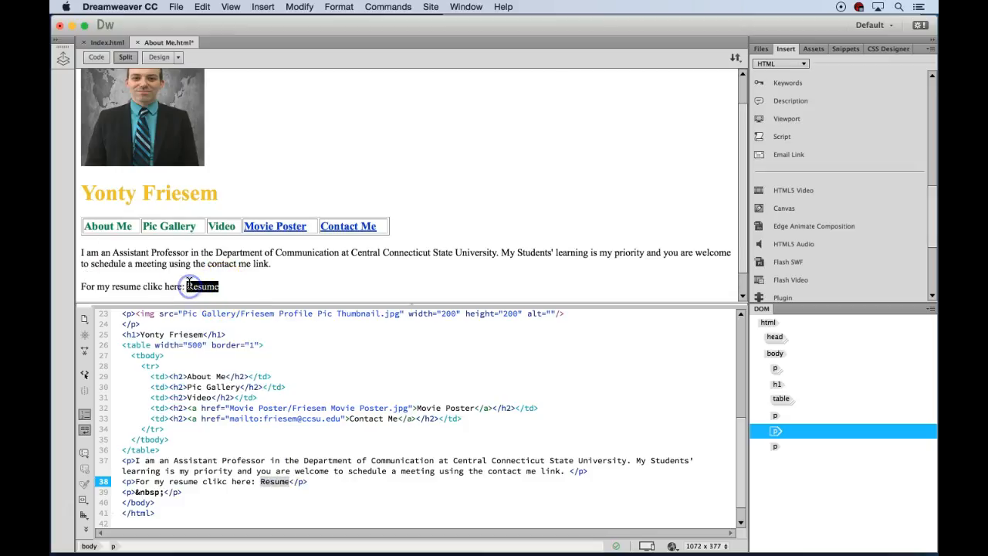
pyautogui.scroll(10, 813, 171)
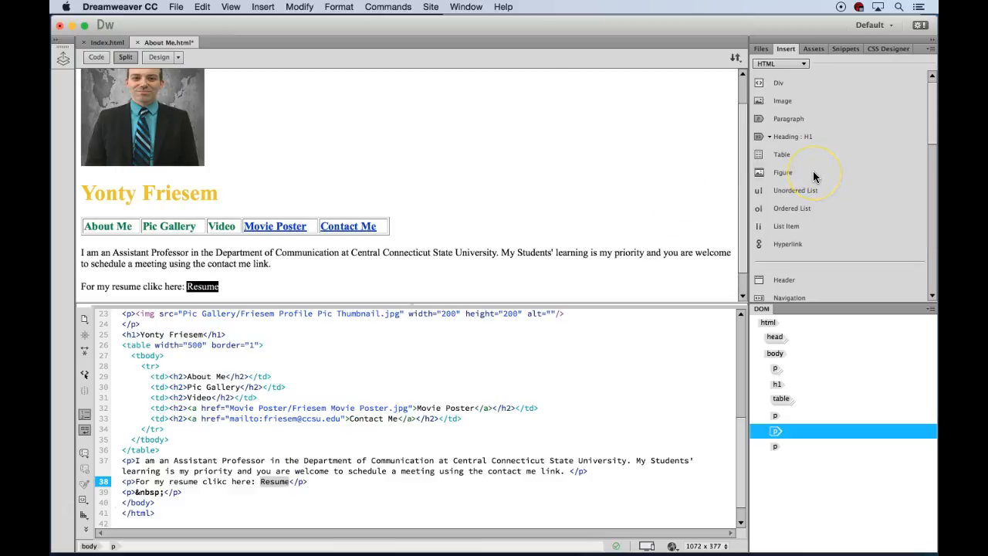
pyautogui.click(793, 245)
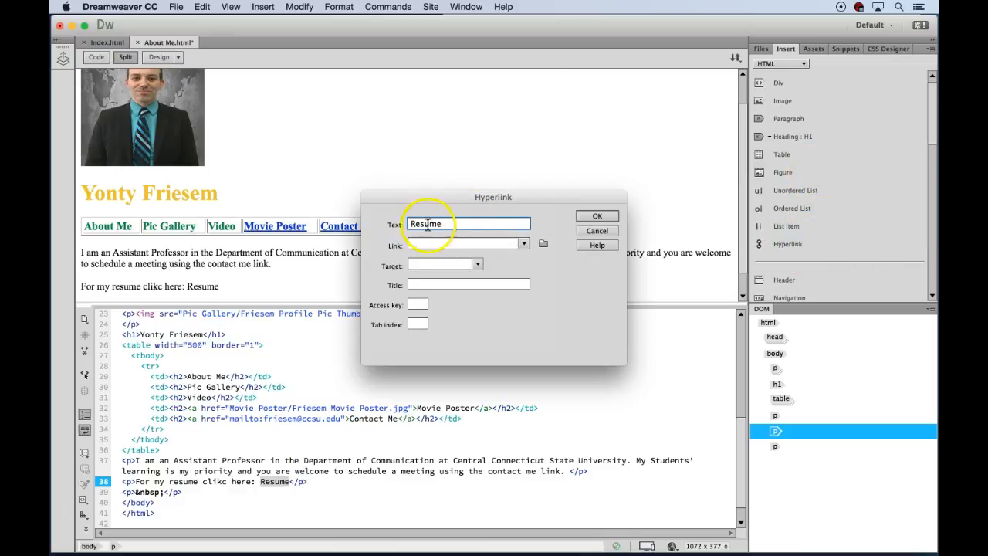
pyautogui.click(545, 245)
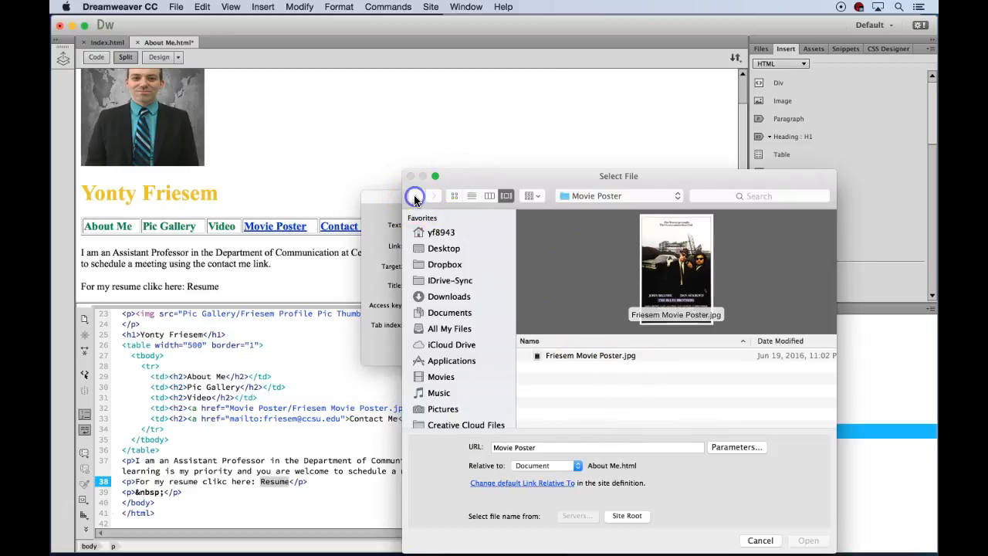
pyautogui.click(438, 249)
pyautogui.scroll(-5, 540, 401)
pyautogui.click(535, 422)
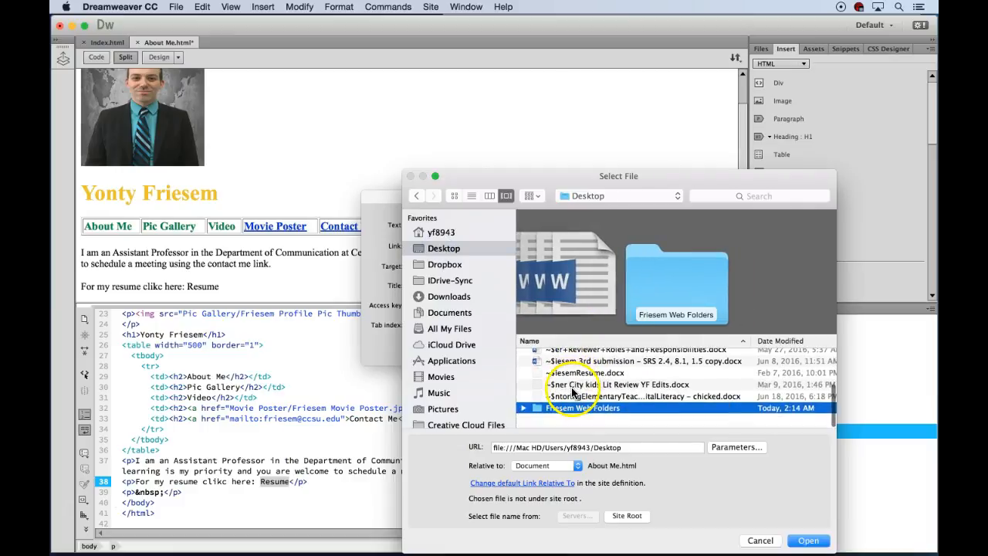
pyautogui.doubleClick(536, 423)
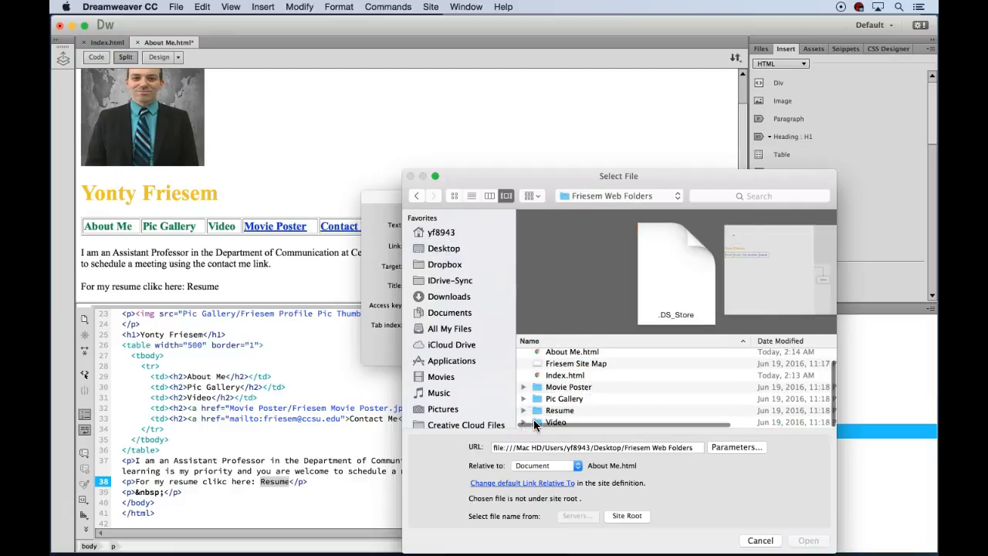
pyautogui.doubleClick(540, 410)
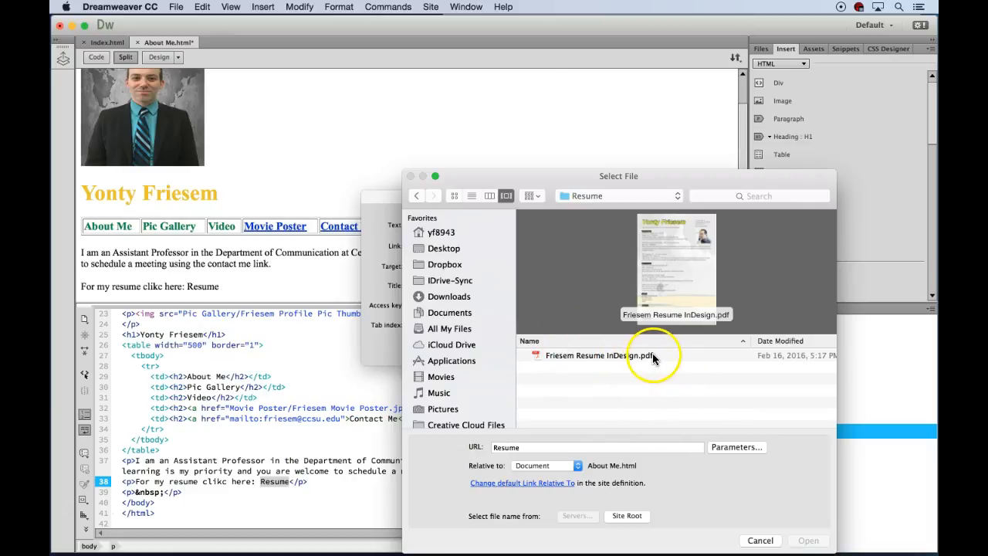
pyautogui.click(614, 355)
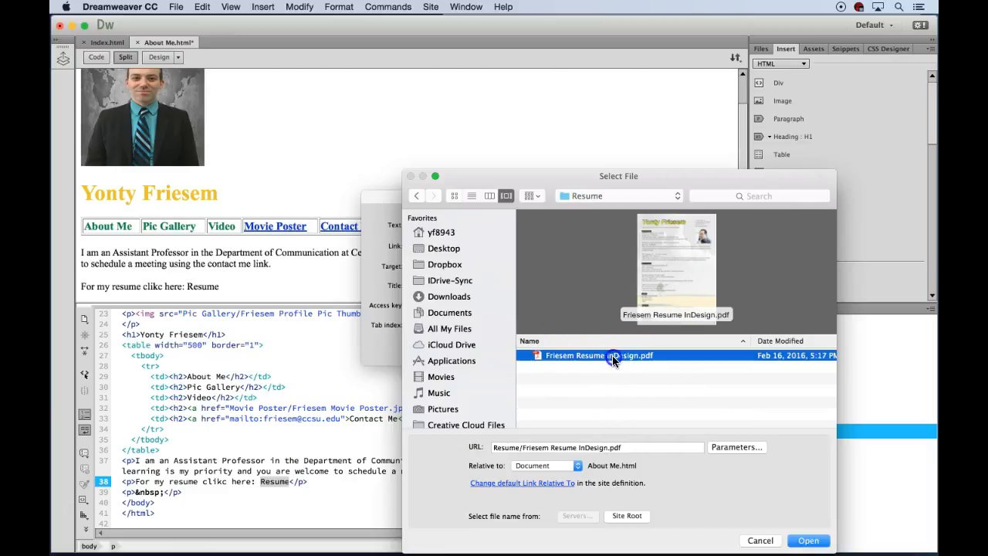
pyautogui.click(809, 541)
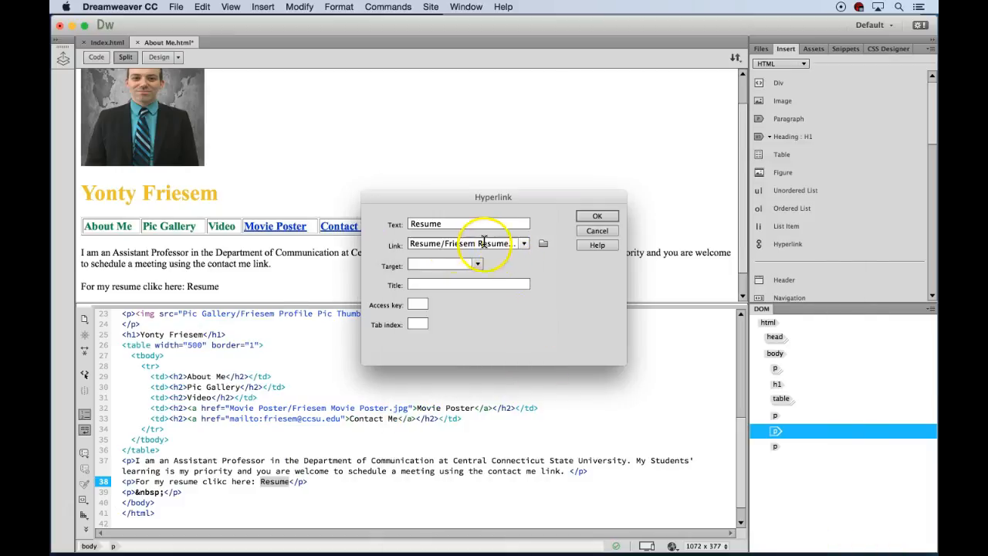
pyautogui.click(597, 216)
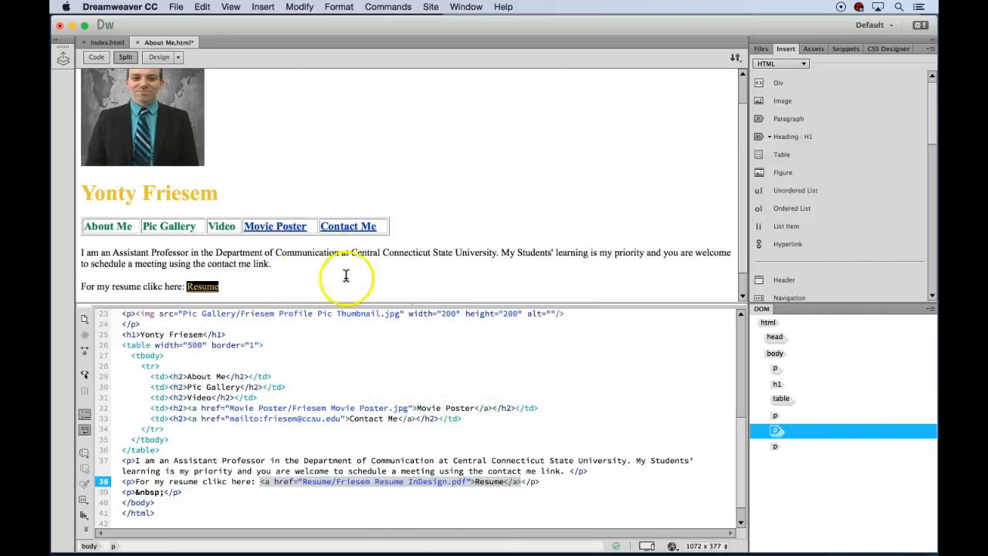
# - Start a new paragraph below the resume line and narrow the Dreamweaver window to reveal the site map beside it
pyautogui.click(234, 287)
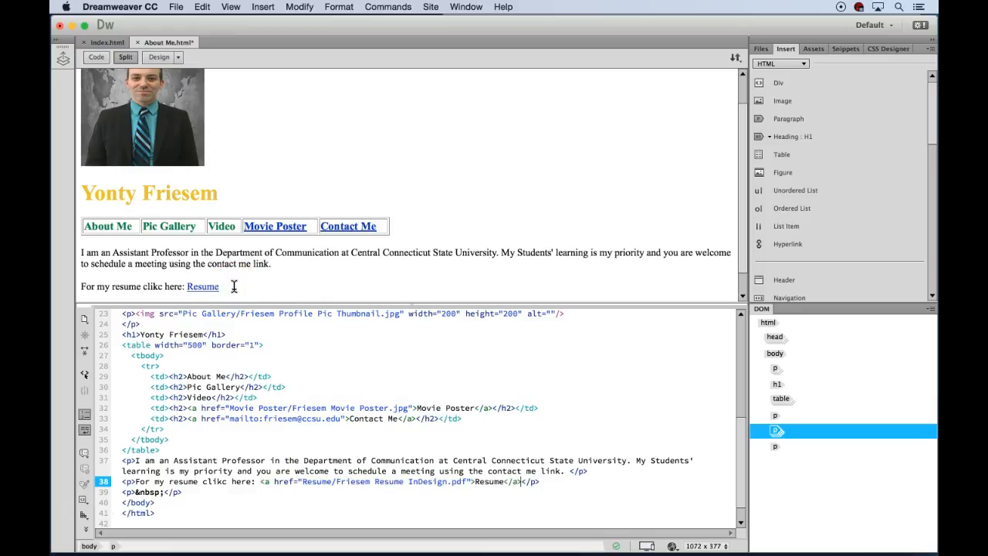
pyautogui.press('Return')
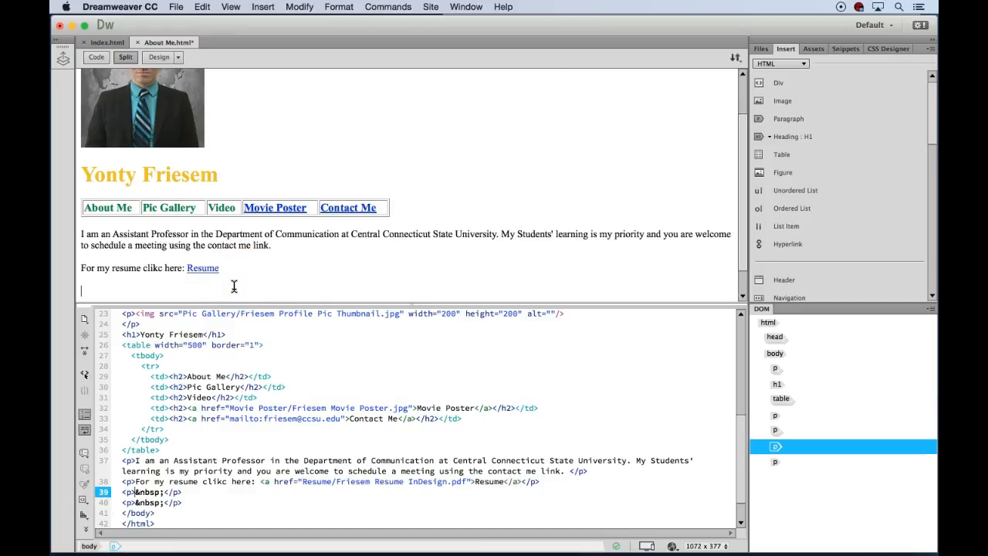
pyautogui.click(85, 272)
pyautogui.click(52, 271)
pyautogui.click(82, 288)
pyautogui.moveTo(53, 267); pyautogui.dragTo(330, 262)
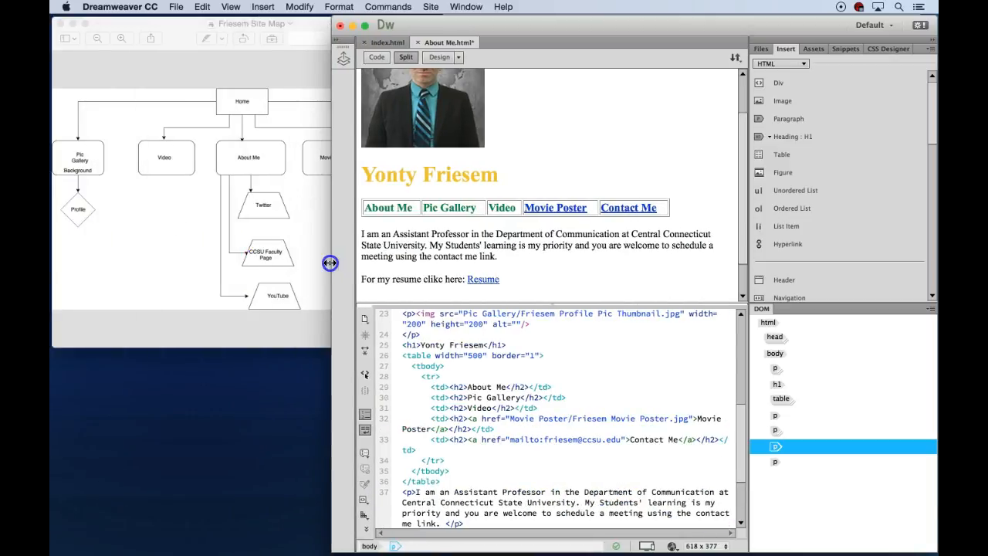
# - Write Twitter, CCSU Faculty Page and My YouTube Chanel as three separate paragraphs below the resume line
pyautogui.click(368, 297)
pyautogui.scroll(-2, 367, 297)
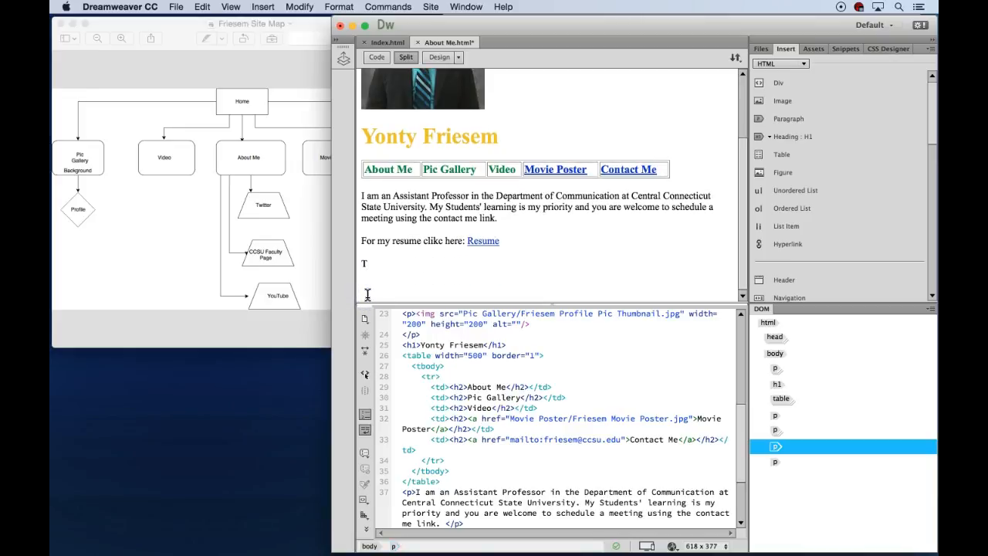
pyautogui.write('Twitter')
pyautogui.press('Return')
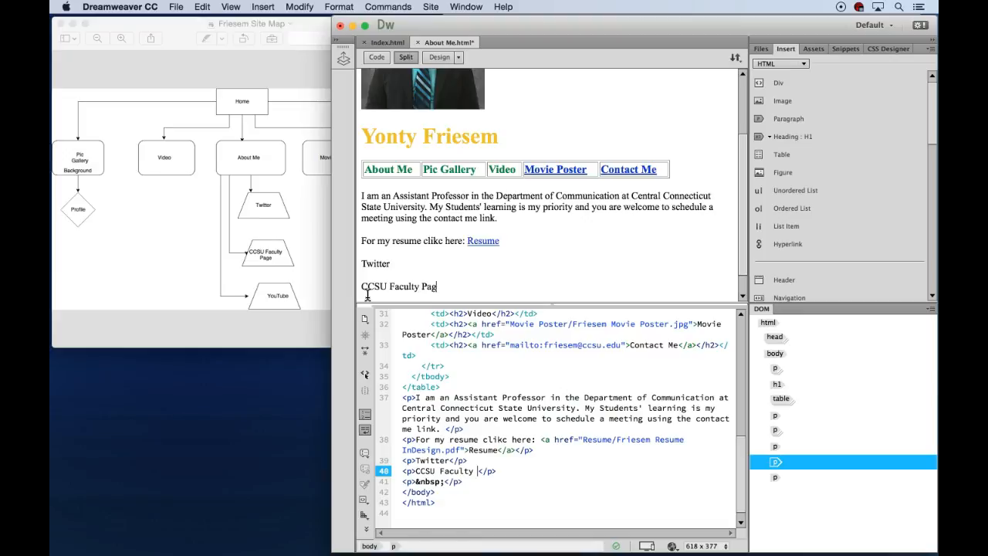
pyautogui.press('Return')
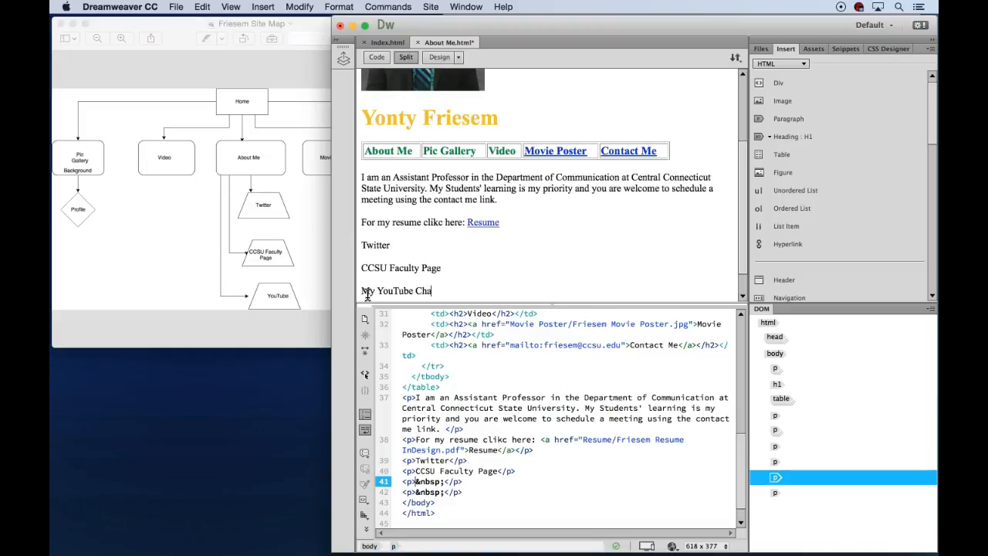
pyautogui.press('BackSpace')
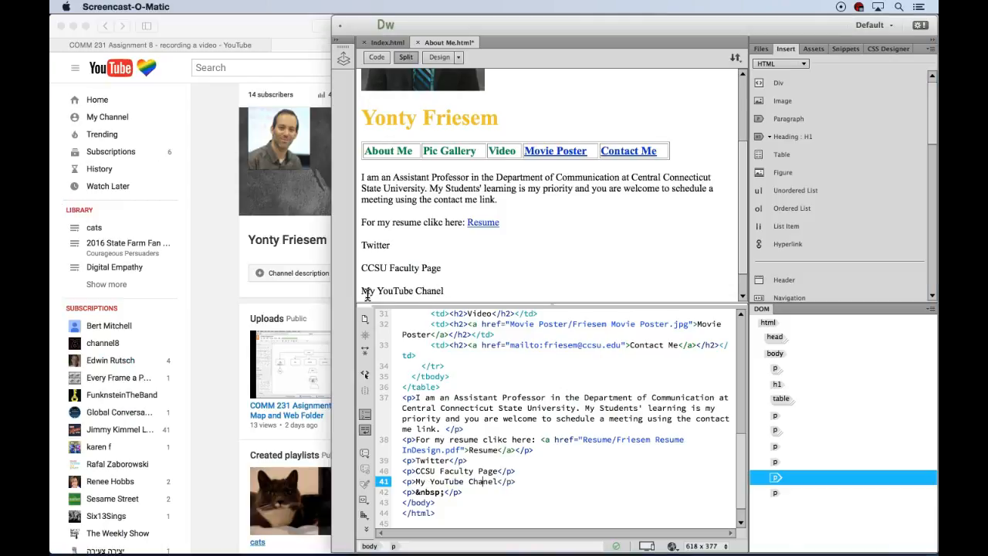
# - Switch to Safari, copy the web address of the site owner's YouTube channel page, and return to Dreamweaver
pyautogui.click(248, 31)
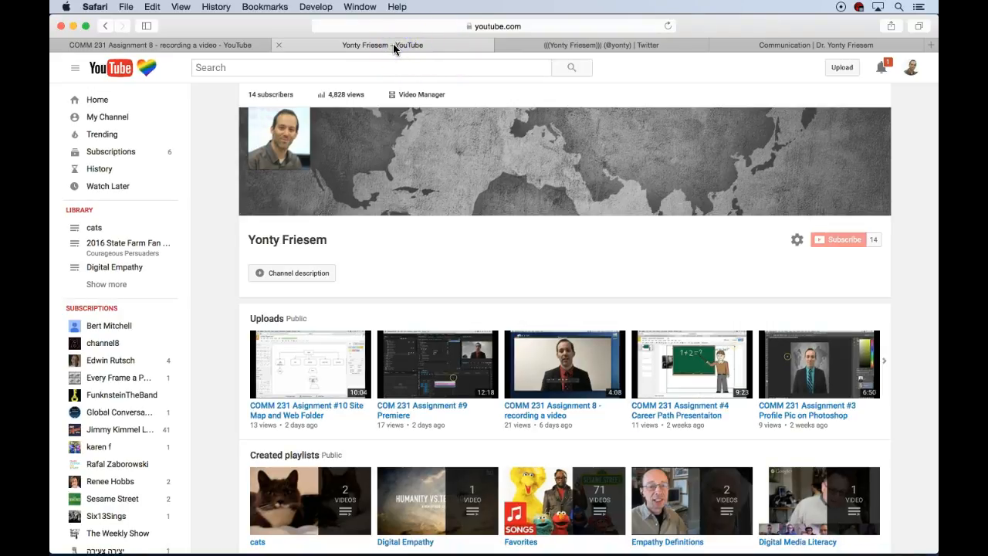
pyautogui.click(496, 26)
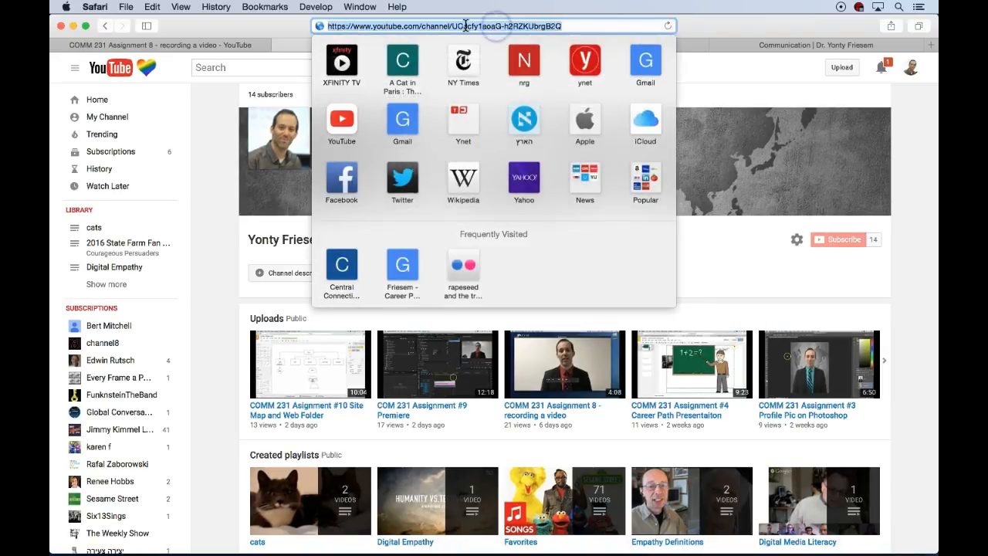
pyautogui.rightClick(466, 25)
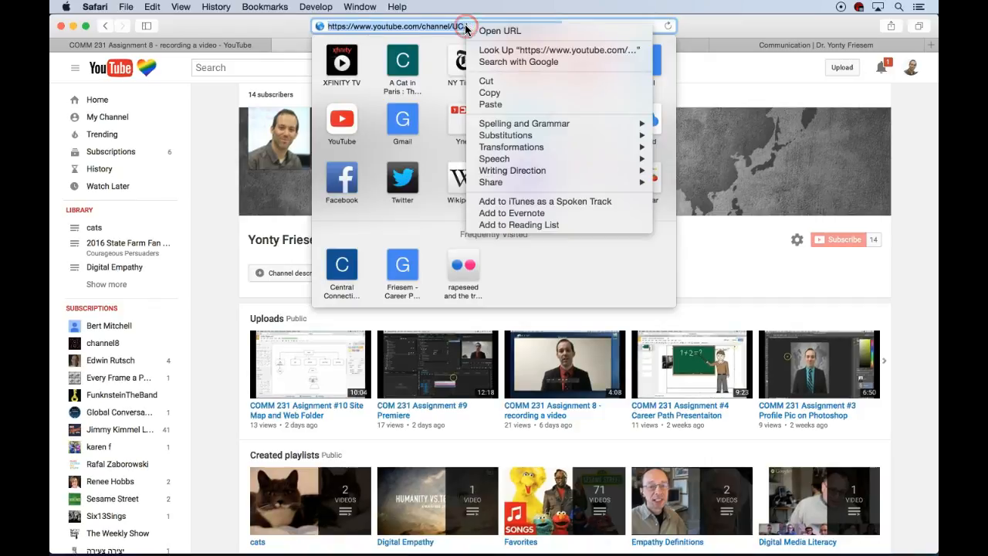
pyautogui.click(491, 96)
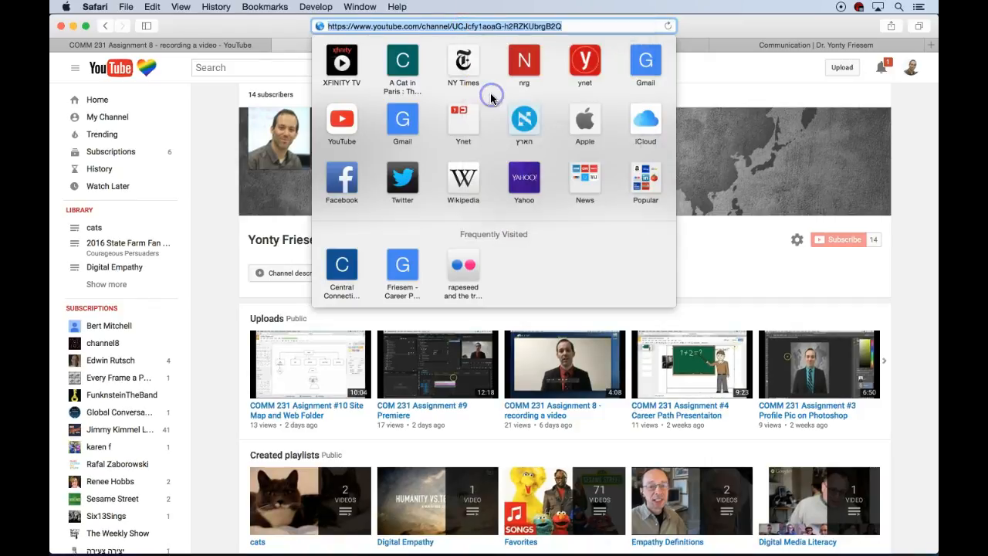
pyautogui.click(73, 27)
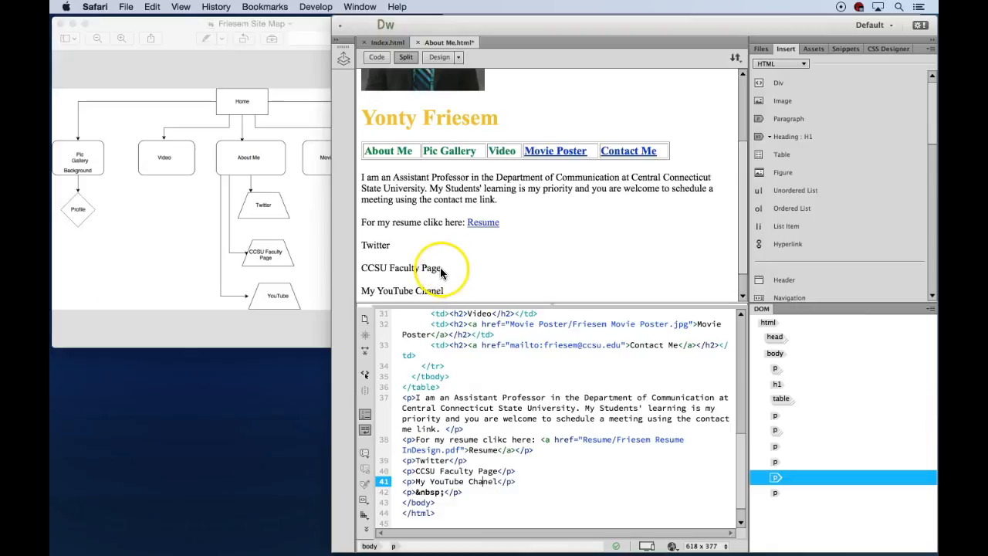
# - Hyperlink the My YouTube Chanel line on the About Me page to the copied channel address
pyautogui.moveTo(444, 291); pyautogui.dragTo(355, 291)
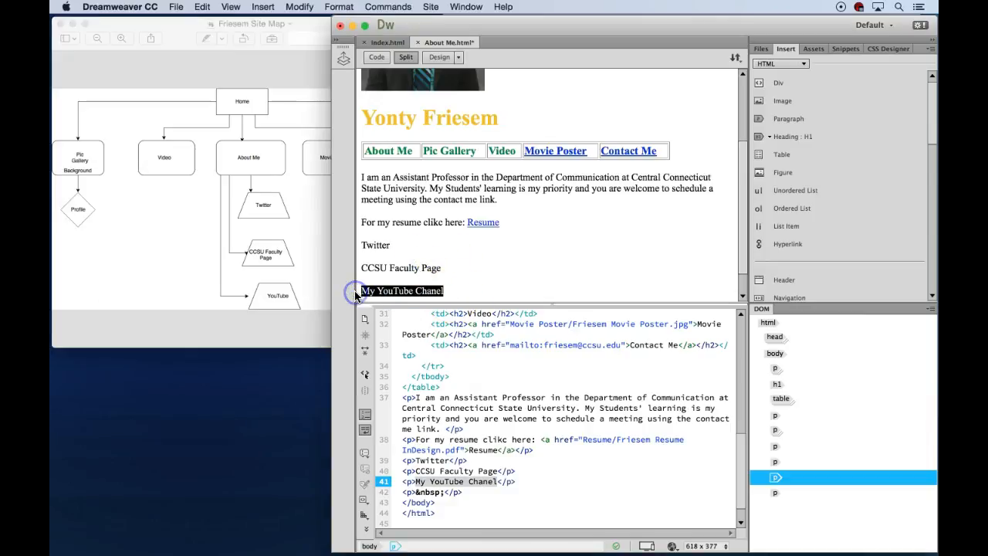
pyautogui.click(792, 244)
pyautogui.click(447, 245)
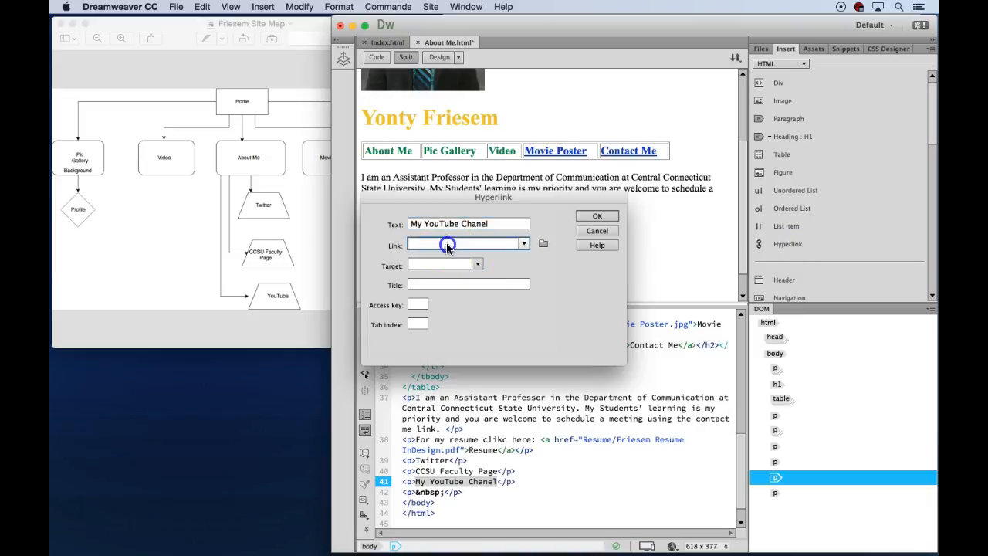
pyautogui.press('super+v')
pyautogui.click(597, 215)
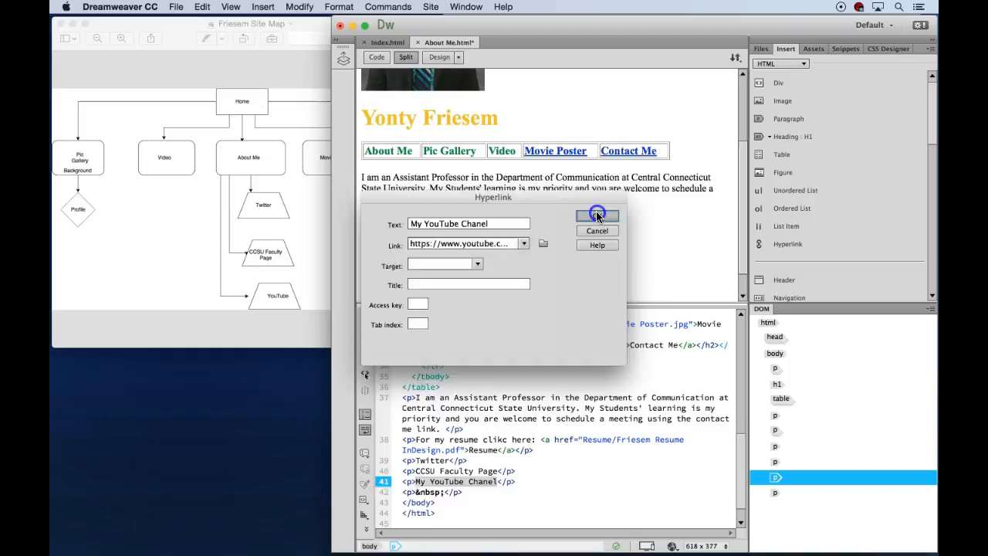
pyautogui.click(429, 268)
# - Switch to Safari, copy the web address of the site owner's CCSU faculty page, and return to Dreamweaver
pyautogui.moveTo(606, 550)
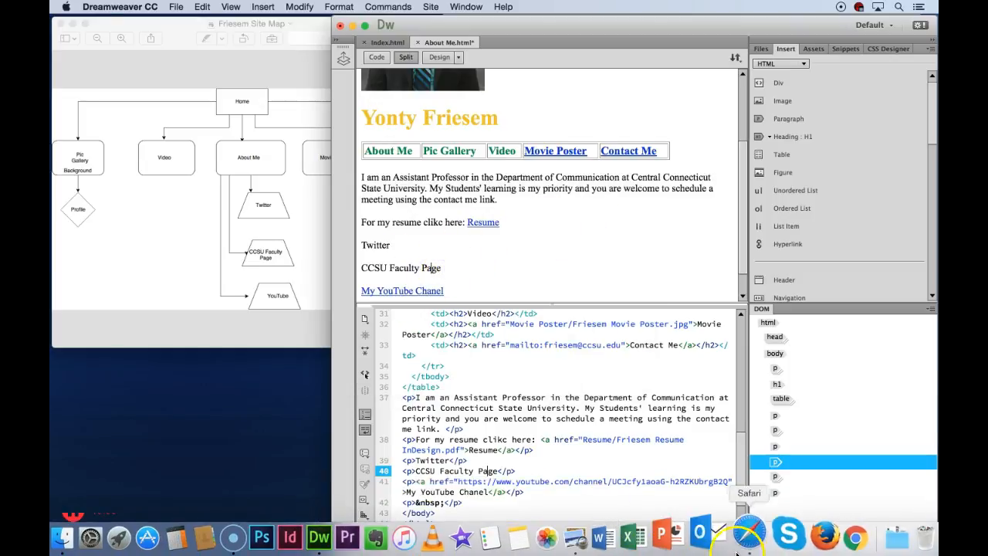
pyautogui.click(769, 539)
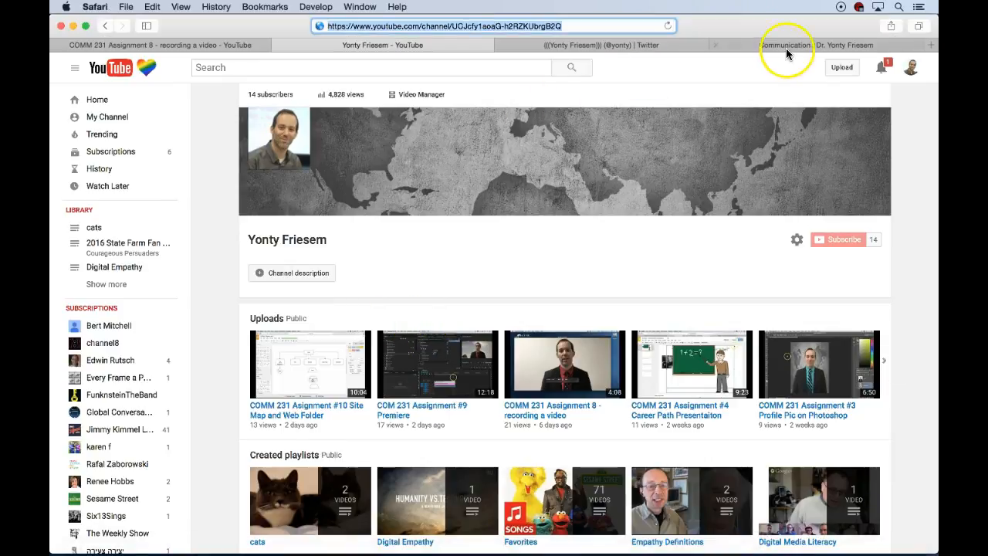
pyautogui.click(786, 48)
pyautogui.click(493, 24)
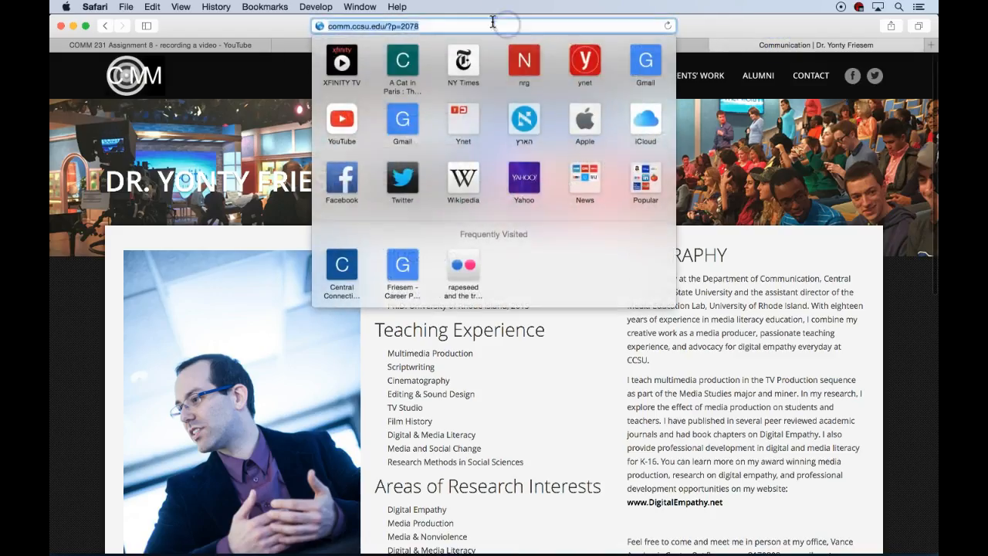
pyautogui.rightClick(396, 24)
pyautogui.click(423, 90)
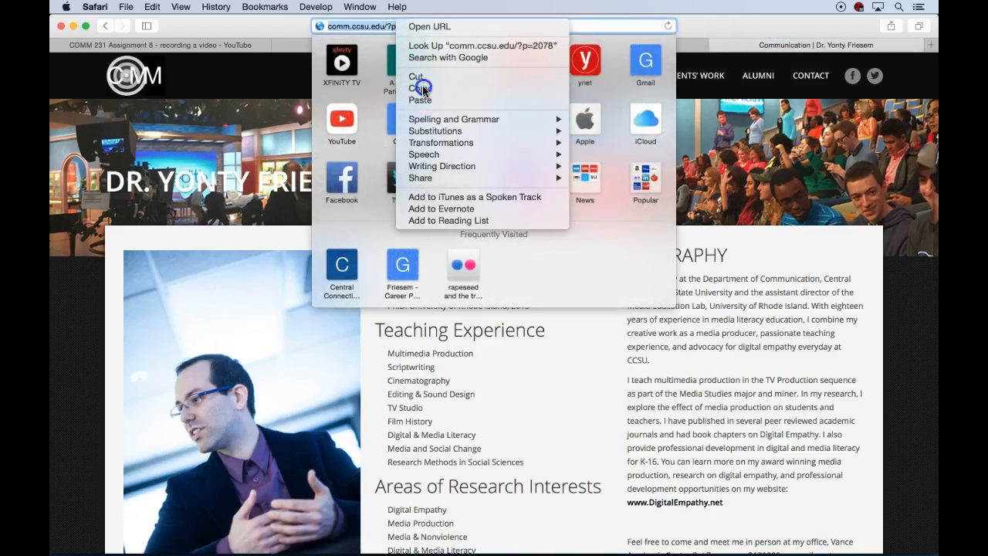
pyautogui.click(73, 26)
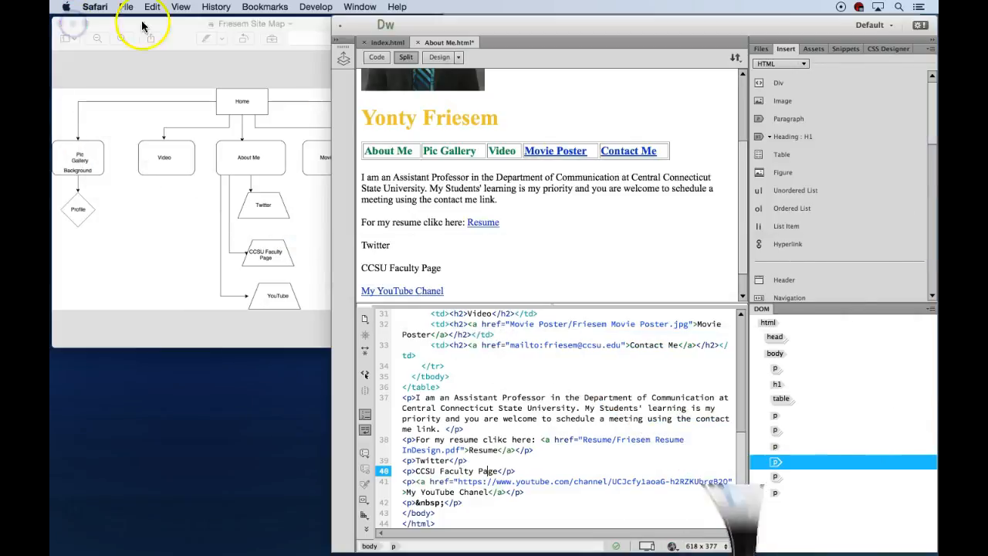
pyautogui.click(450, 274)
pyautogui.moveTo(440, 268); pyautogui.dragTo(345, 271)
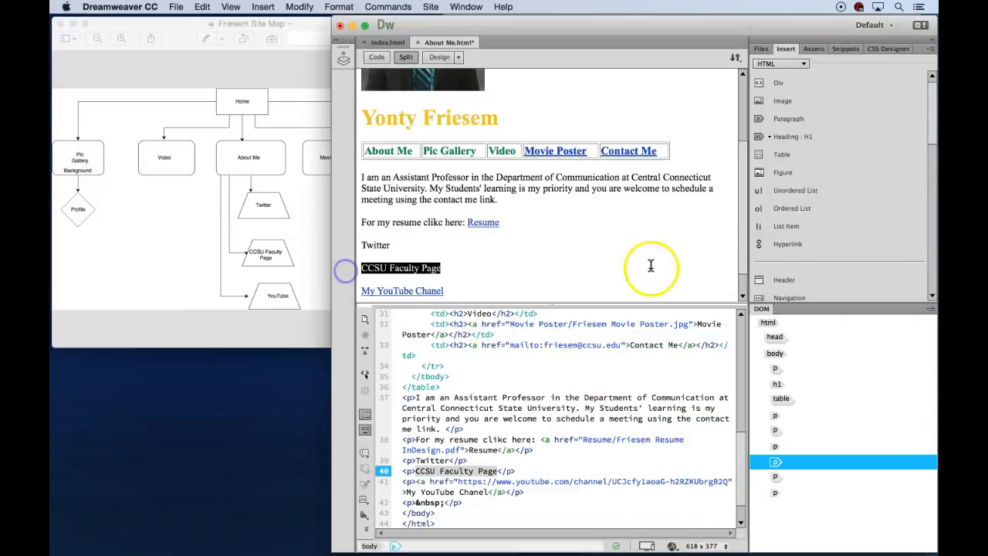
pyautogui.click(788, 244)
pyautogui.click(422, 244)
pyautogui.rightClick(421, 246)
pyautogui.click(443, 276)
pyautogui.click(599, 216)
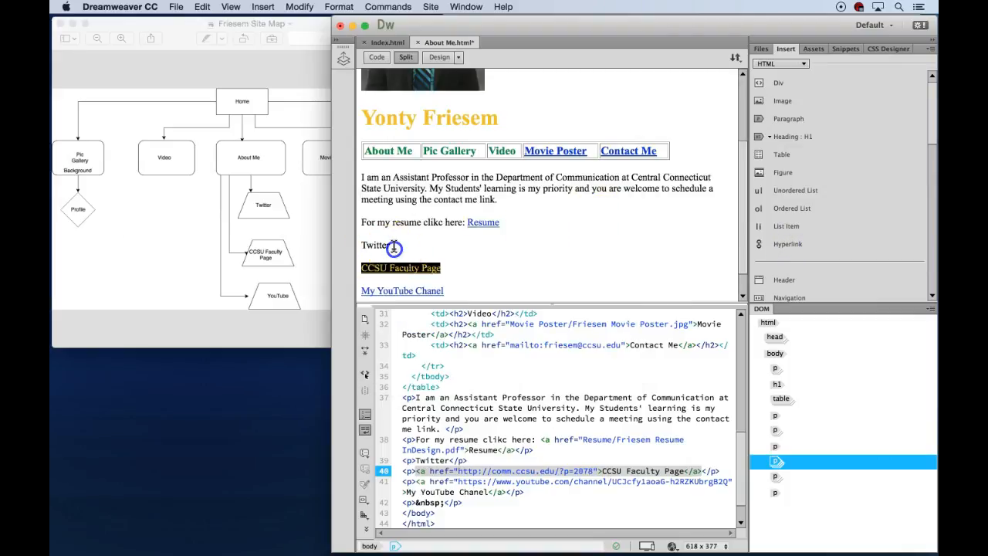
# - Switch to Safari, copy the web address of the site owner's Twitter profile, and return to Dreamweaver
pyautogui.moveTo(392, 246); pyautogui.dragTo(358, 245)
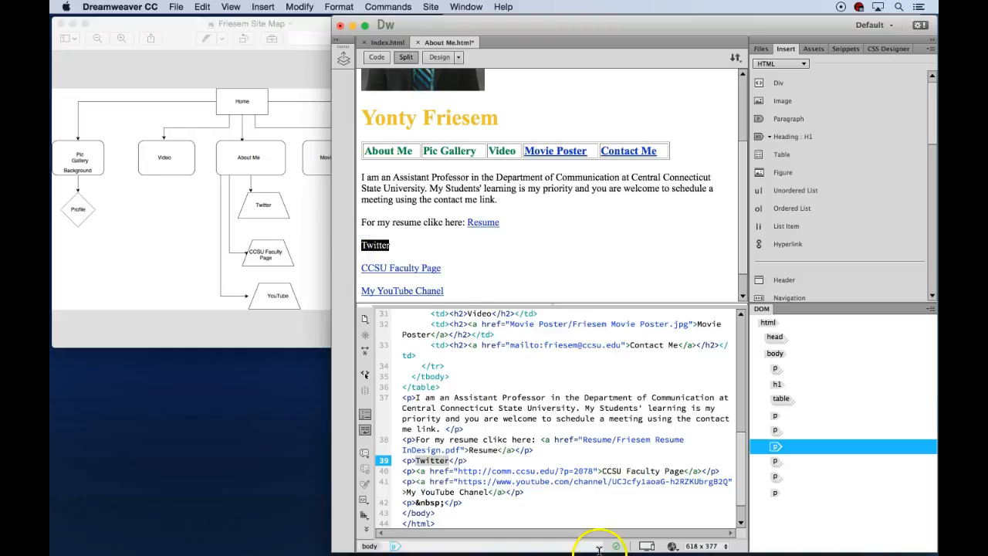
pyautogui.moveTo(587, 546)
pyautogui.click(746, 536)
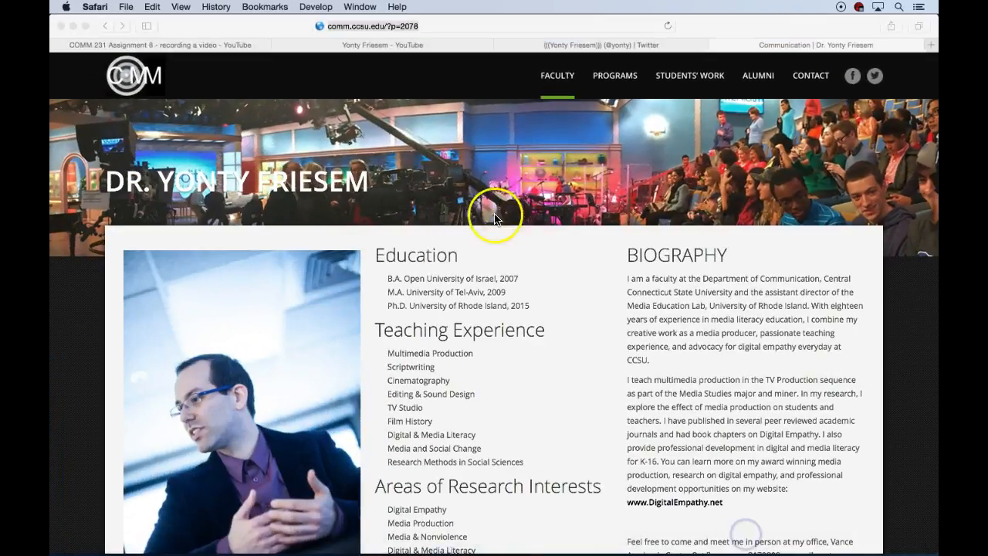
pyautogui.click(598, 48)
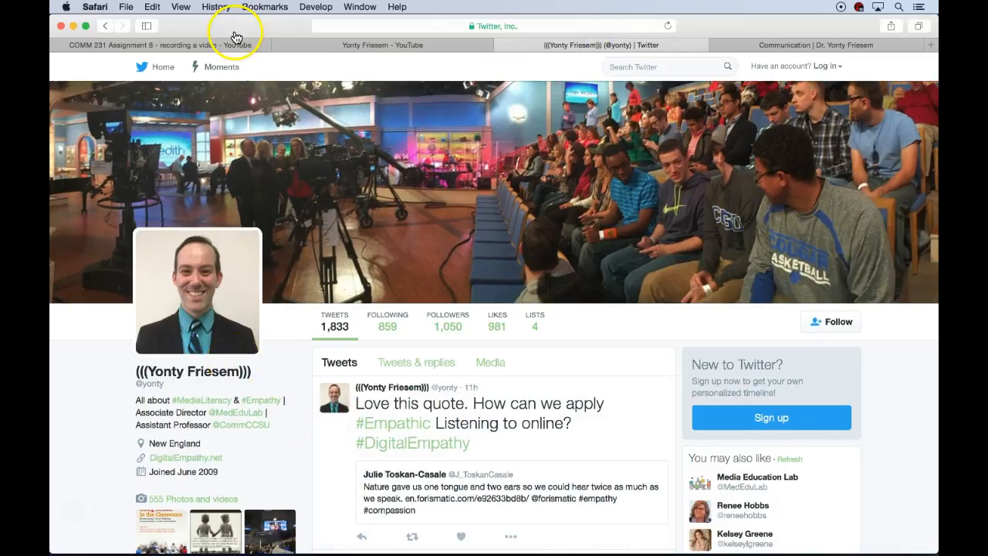
pyautogui.click(489, 29)
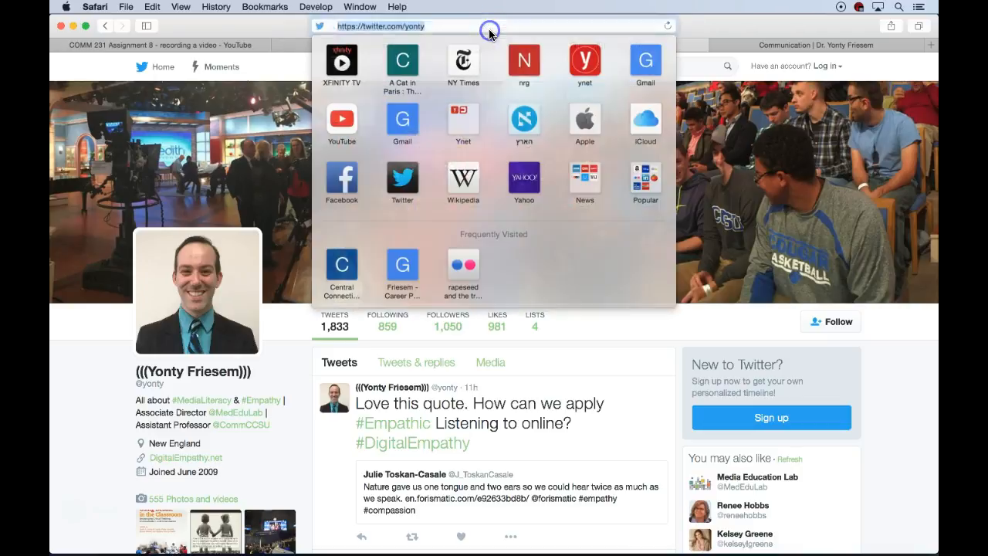
pyautogui.rightClick(397, 30)
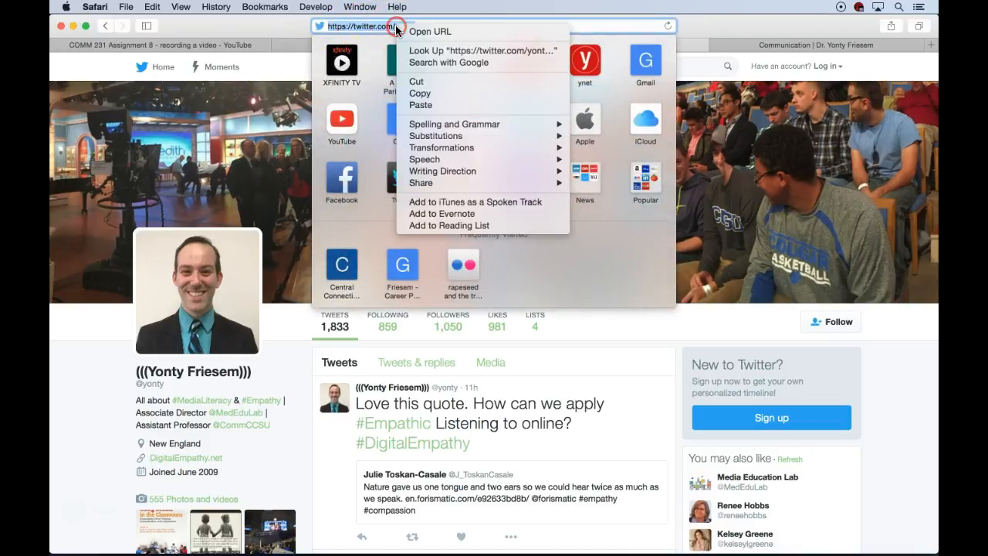
pyautogui.click(419, 93)
pyautogui.click(74, 26)
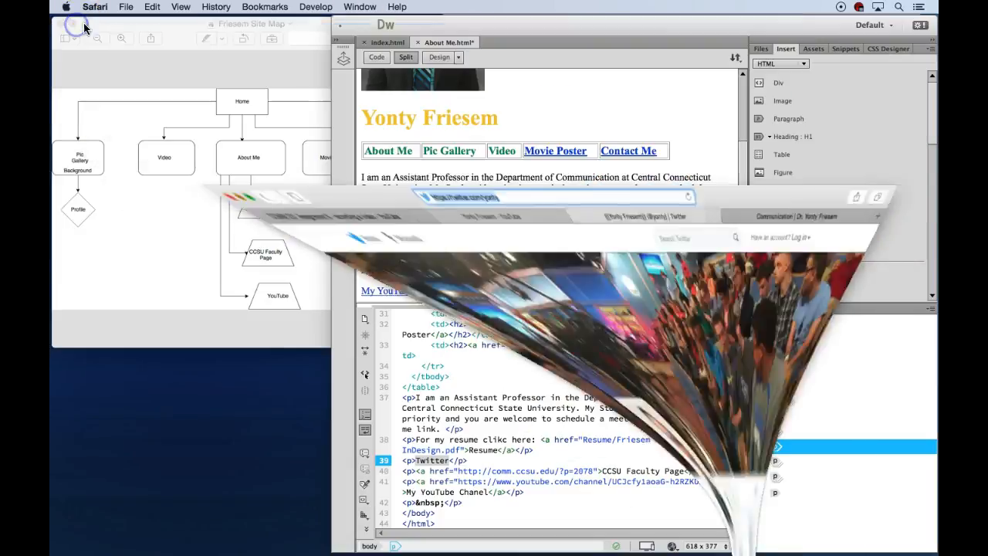
# - Hyperlink the word Twitter below the resume line to the copied profile address and save the About Me page
pyautogui.doubleClick(390, 244)
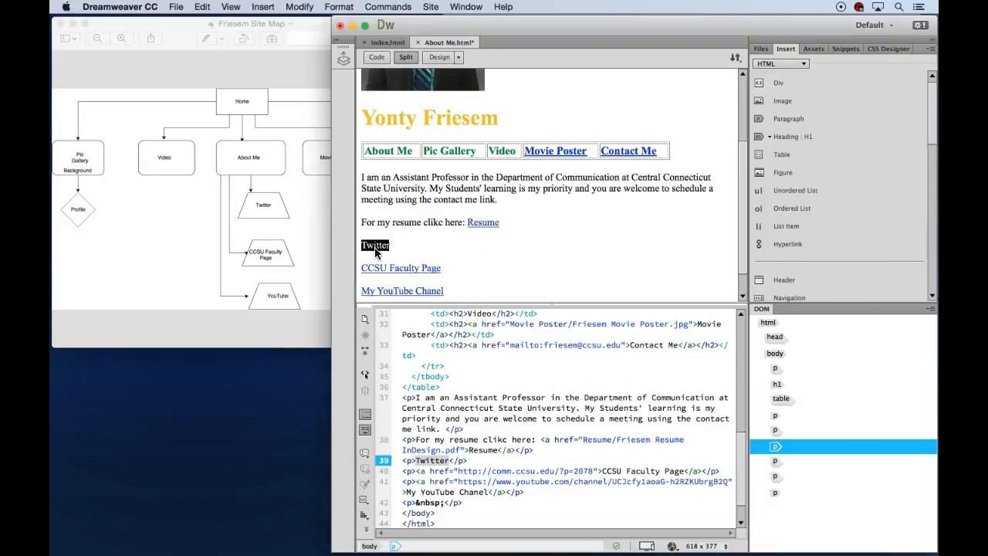
pyautogui.click(787, 244)
pyautogui.click(439, 239)
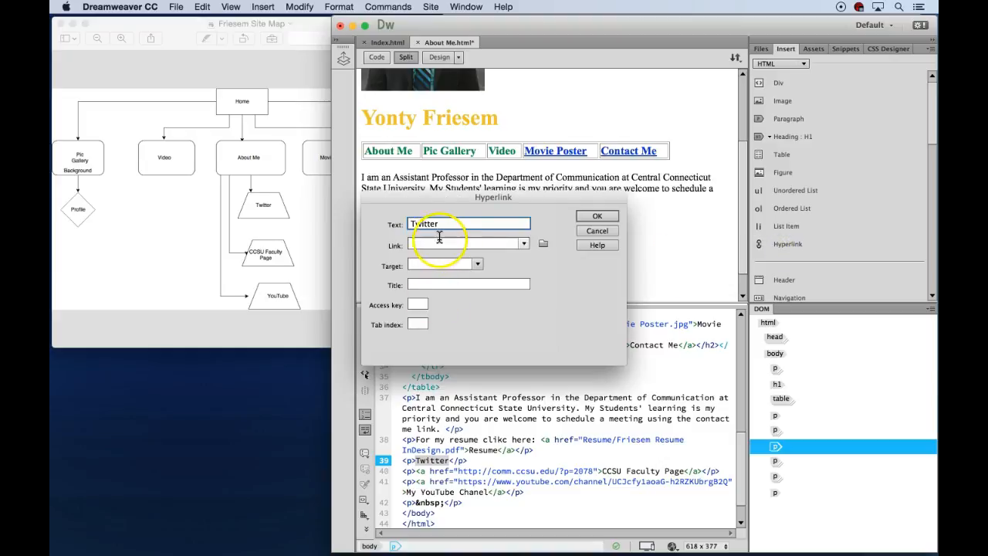
pyautogui.rightClick(437, 240)
pyautogui.click(447, 272)
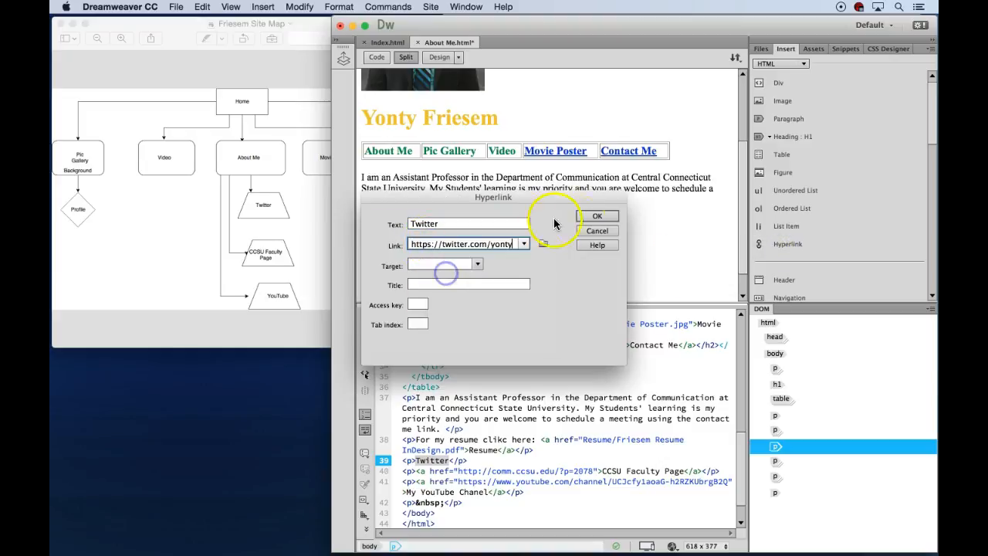
pyautogui.click(598, 216)
pyautogui.click(502, 259)
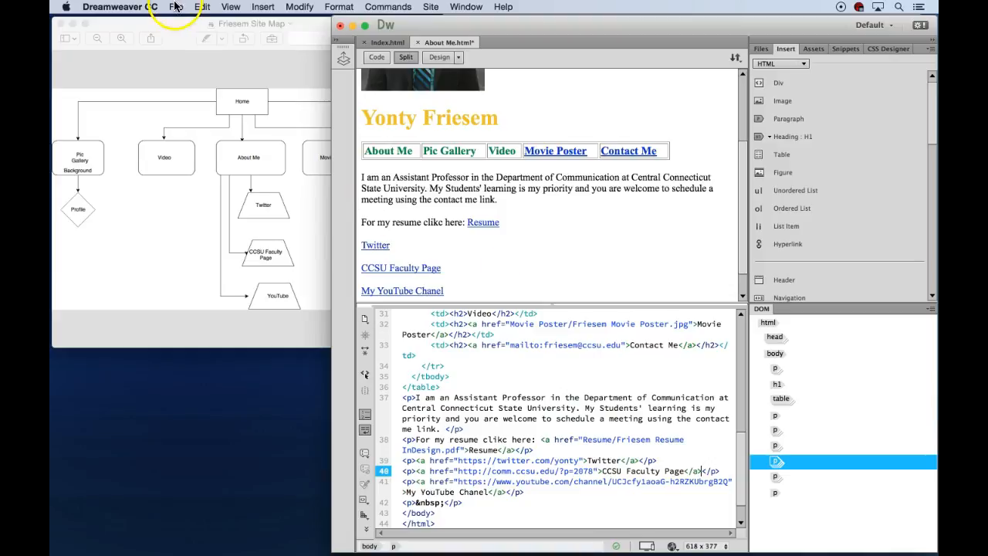
pyautogui.click(176, 7)
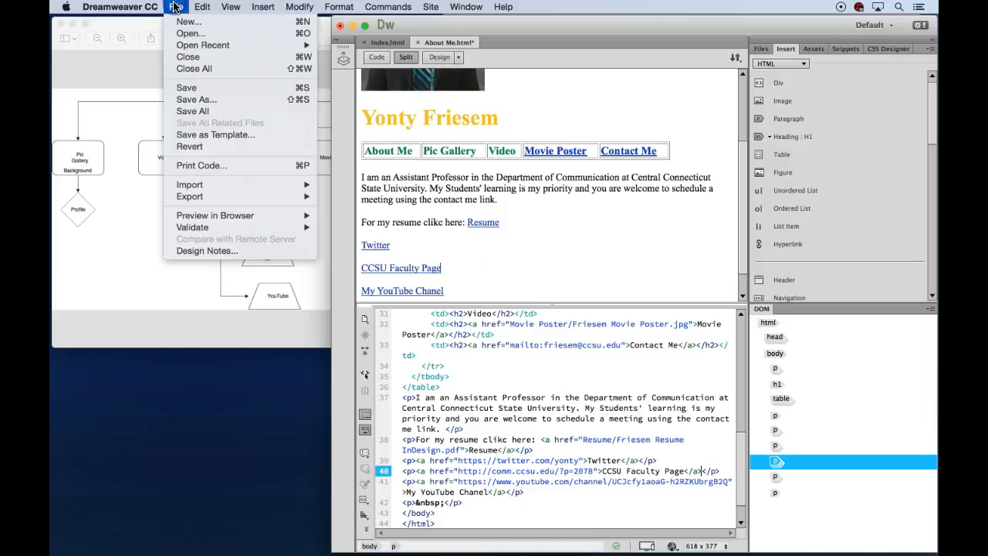
pyautogui.click(199, 88)
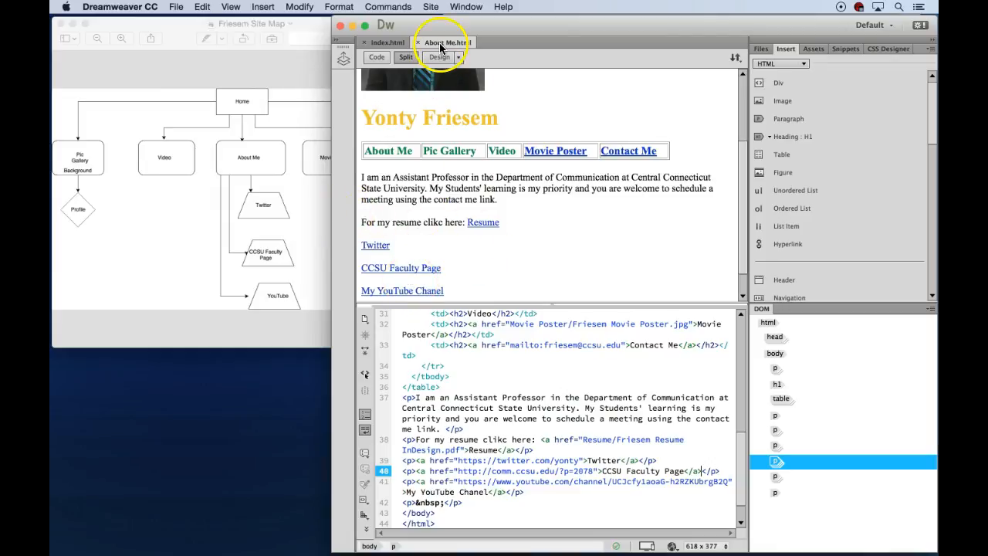
pyautogui.click(383, 42)
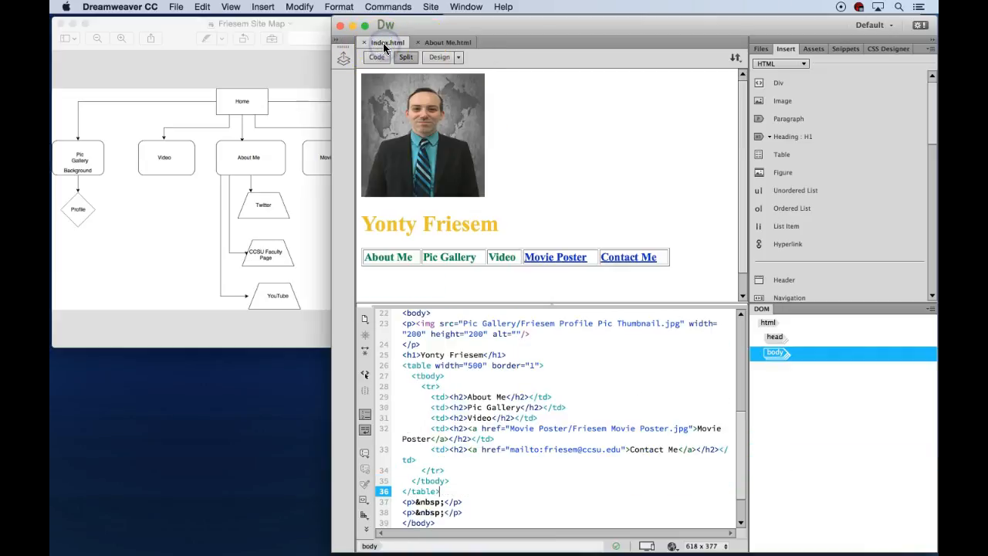
pyautogui.click(438, 43)
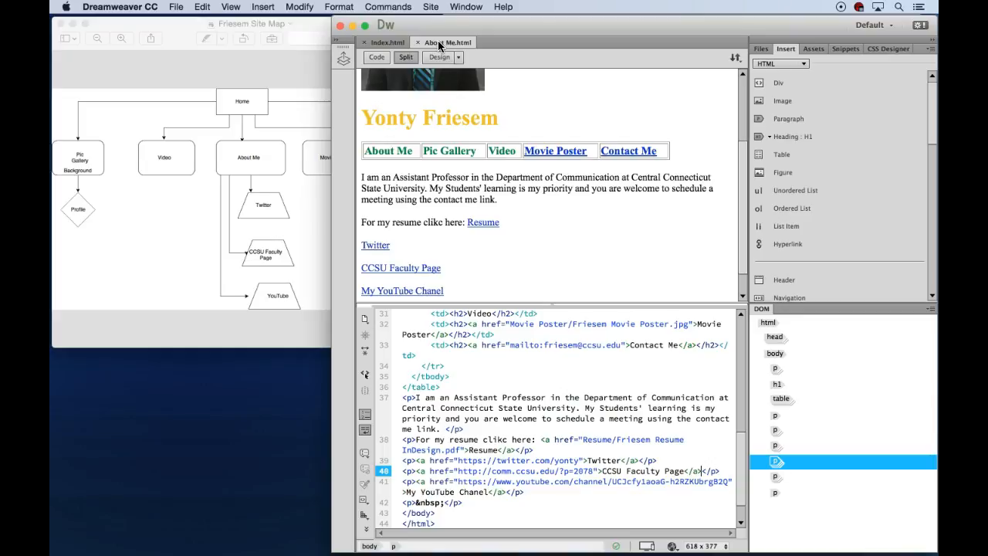
pyautogui.click(72, 513)
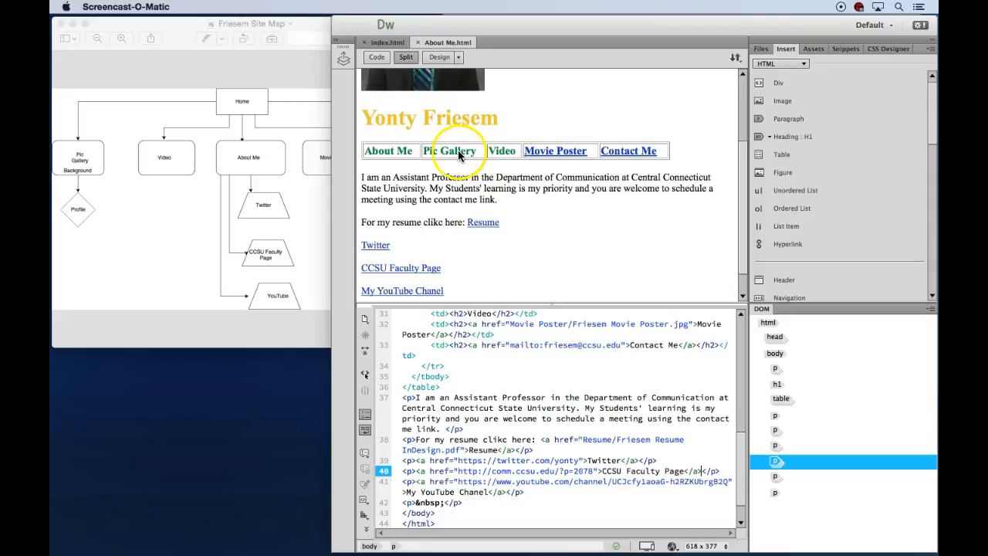
pyautogui.click(457, 28)
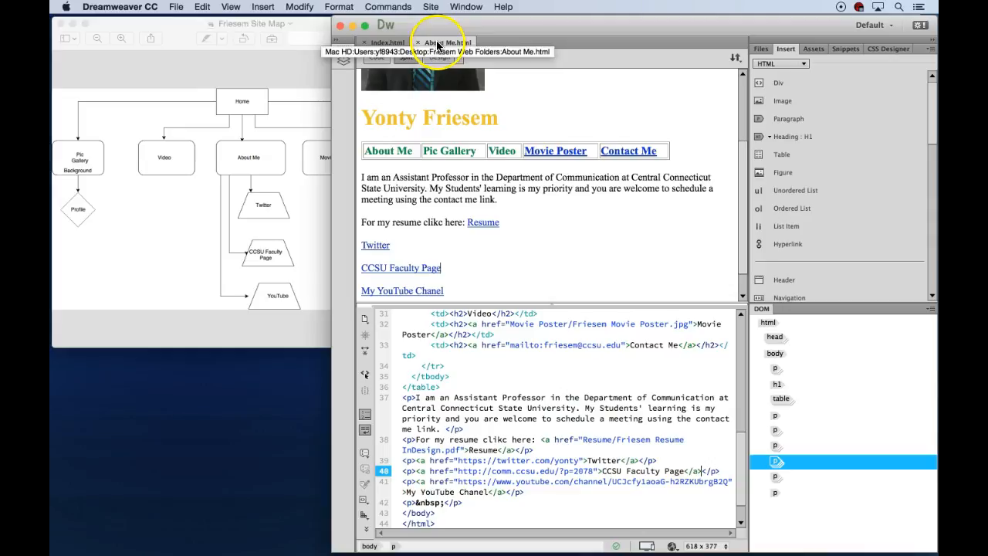
pyautogui.click(381, 42)
pyautogui.click(438, 43)
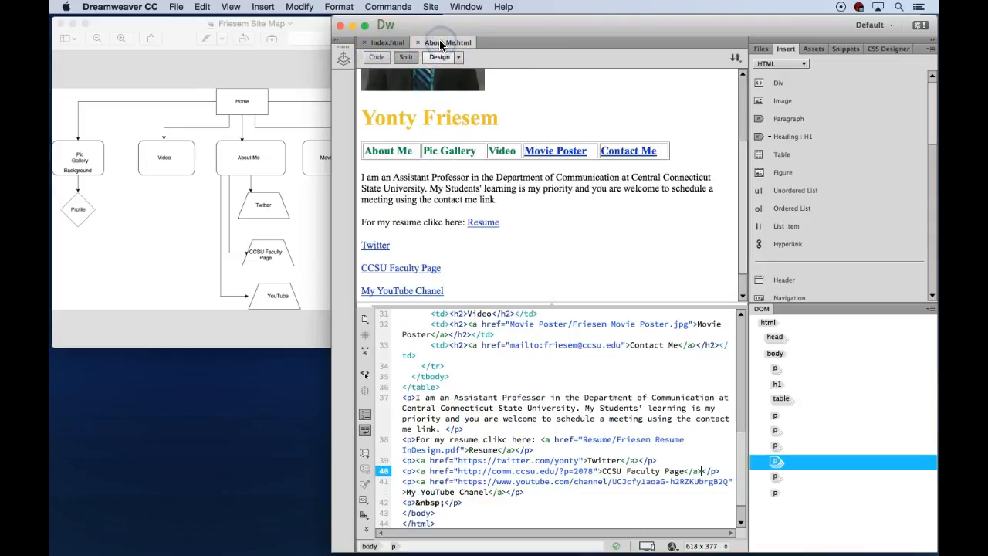
# - Save a copy of the About Me page as Video.html in the Friesem Web Folders folder
pyautogui.click(176, 7)
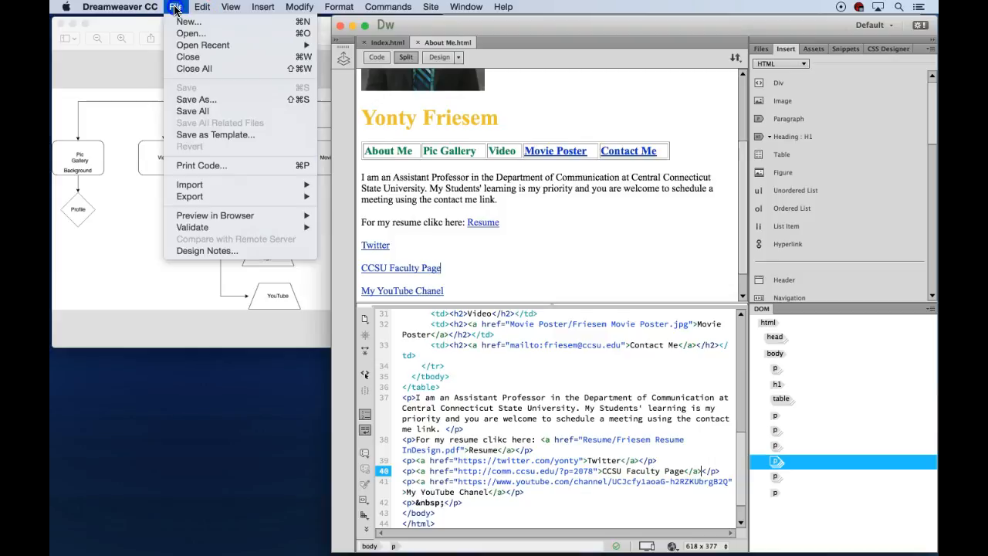
pyautogui.click(216, 99)
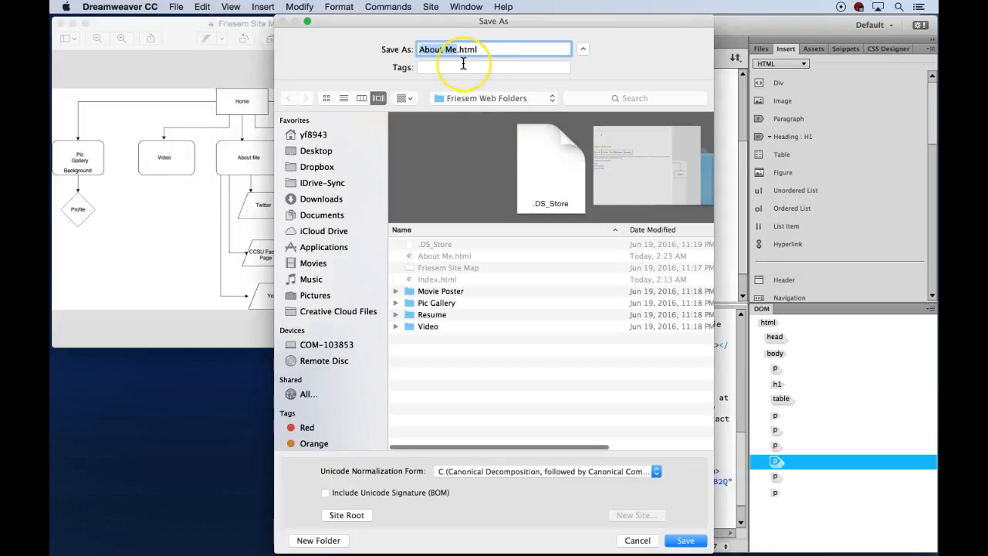
pyautogui.write('Video')
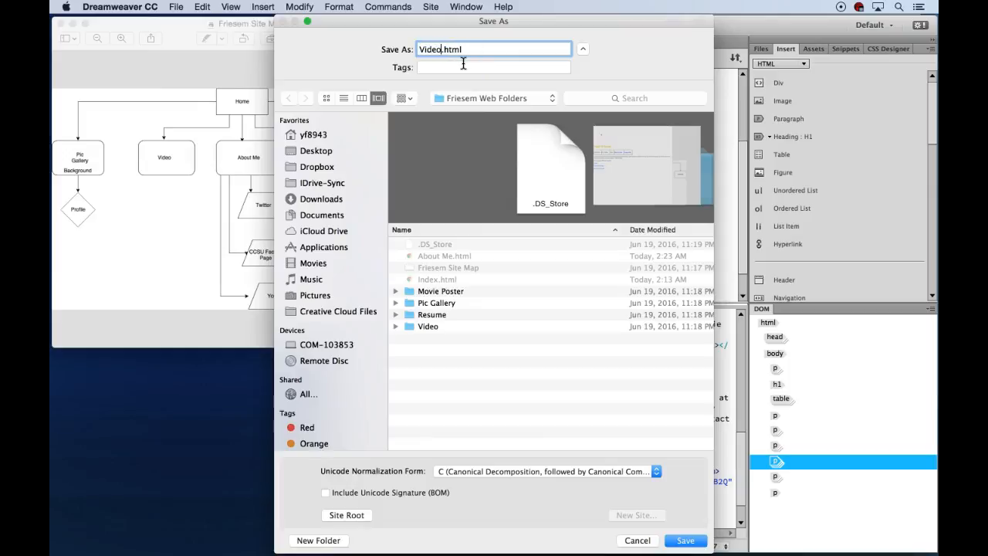
pyautogui.click(686, 541)
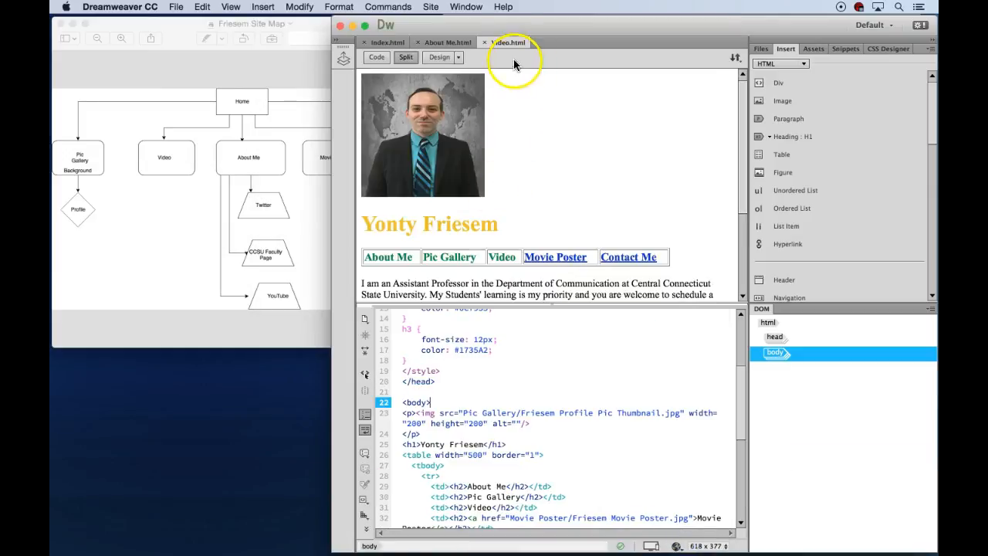
# - Delete the biography, resume line and three profile links below the navigation table in Video.html
pyautogui.click(445, 43)
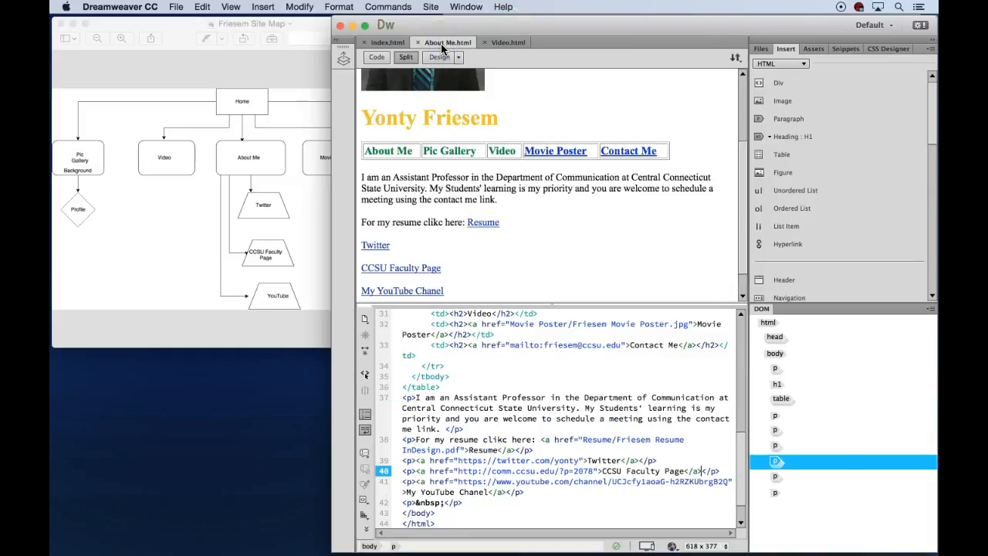
pyautogui.click(504, 42)
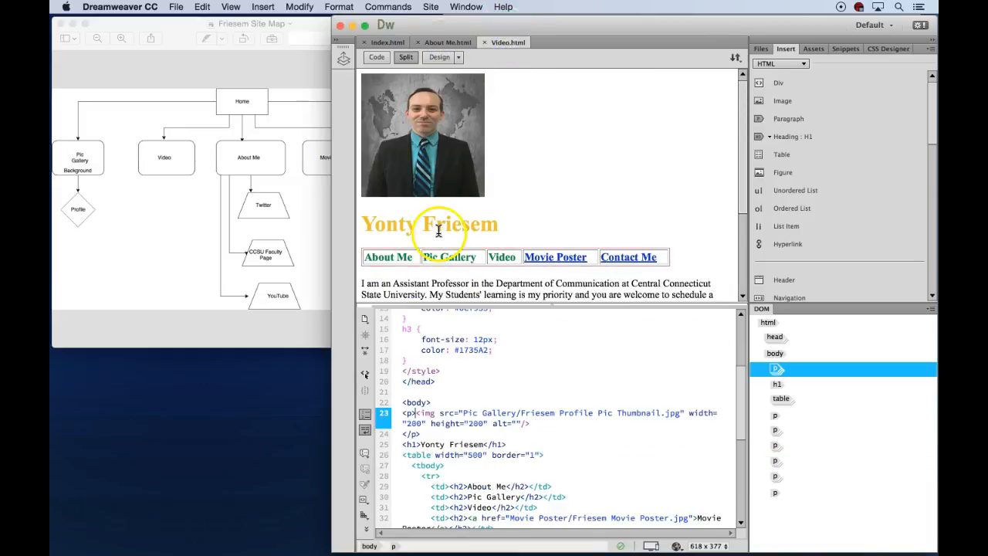
pyautogui.scroll(-1, 440, 229)
pyautogui.scroll(-3, 441, 230)
pyautogui.click(360, 196)
pyautogui.moveTo(360, 195); pyautogui.dragTo(515, 313)
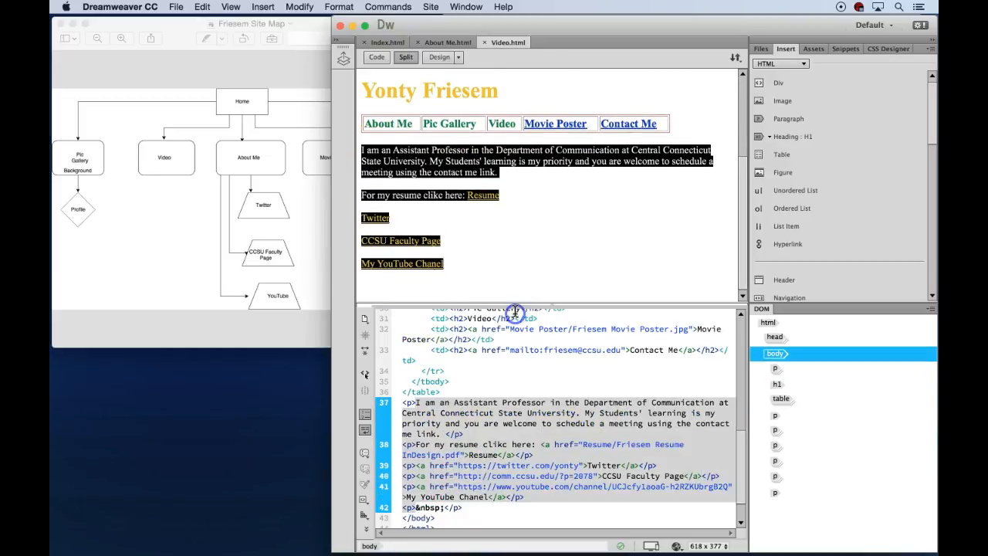
pyautogui.press('BackSpace')
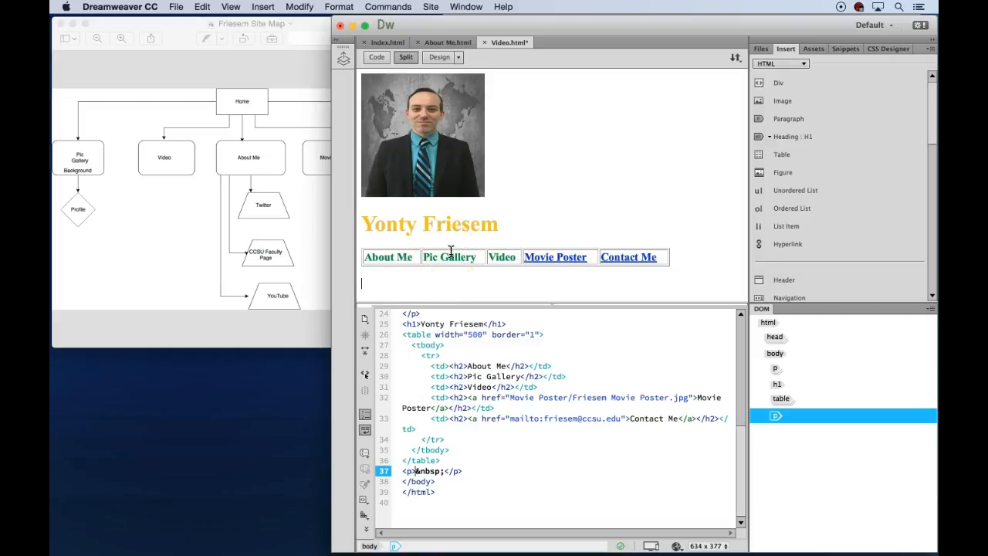
# - Switch to Safari, copy the embed code of the YouTube video COMM 231 Assignment 8 - recording a video, and return to Dreamweaver
pyautogui.click(365, 284)
pyautogui.click(741, 533)
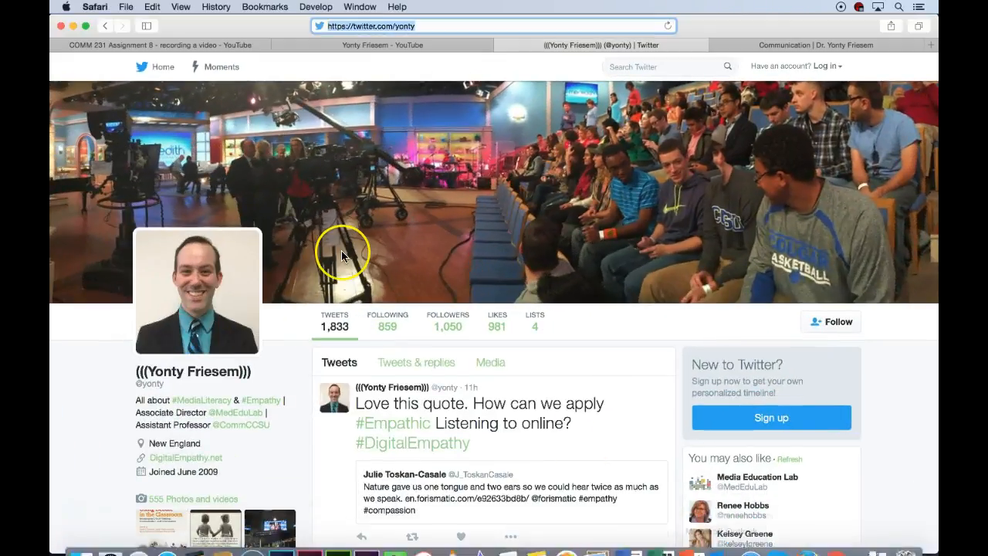
pyautogui.click(168, 45)
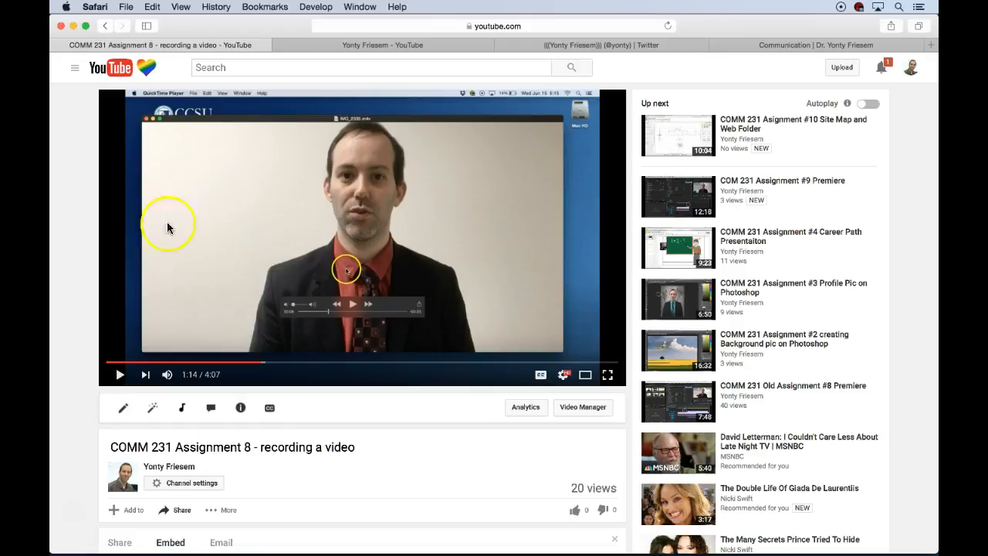
pyautogui.scroll(-5, 226, 378)
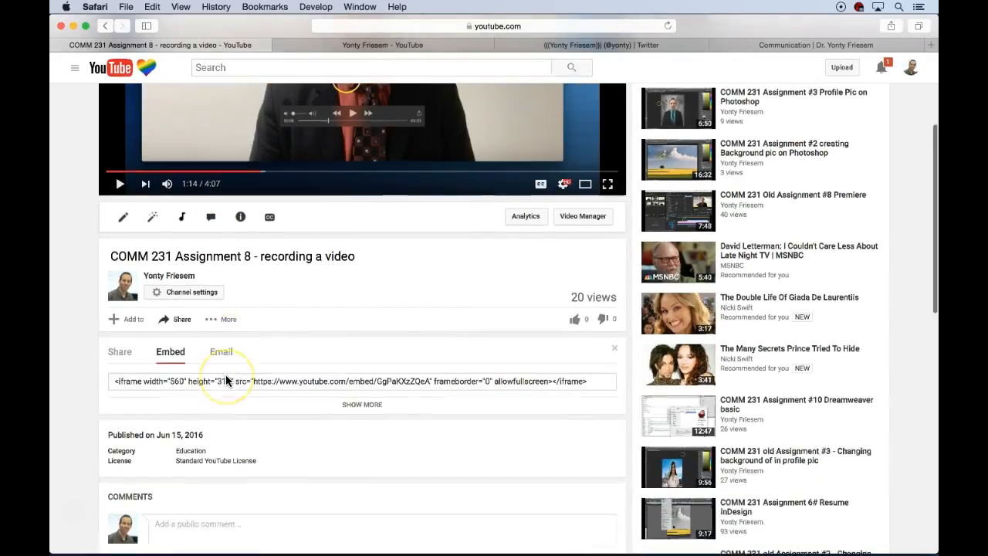
pyautogui.click(117, 363)
pyautogui.moveTo(112, 363); pyautogui.dragTo(591, 363)
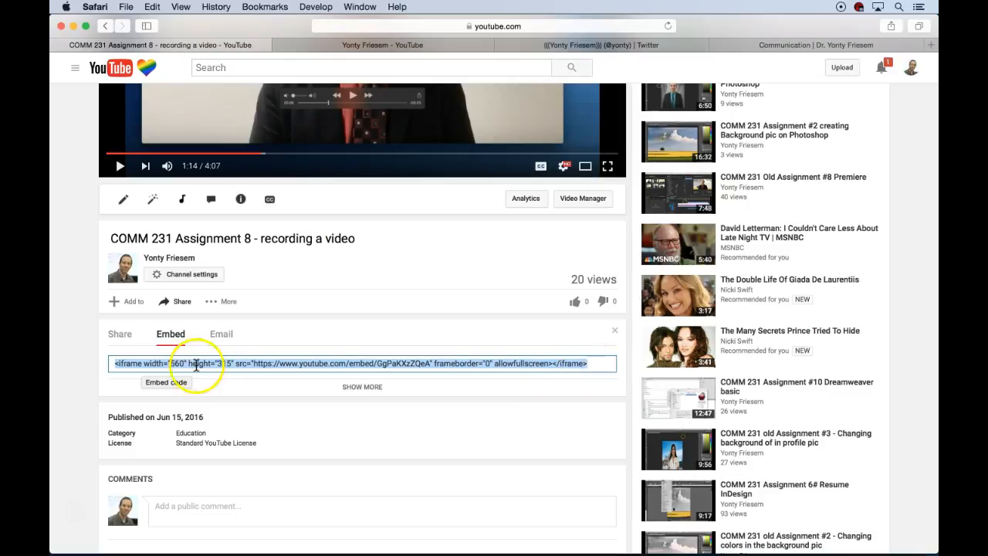
pyautogui.rightClick(316, 362)
pyautogui.click(338, 378)
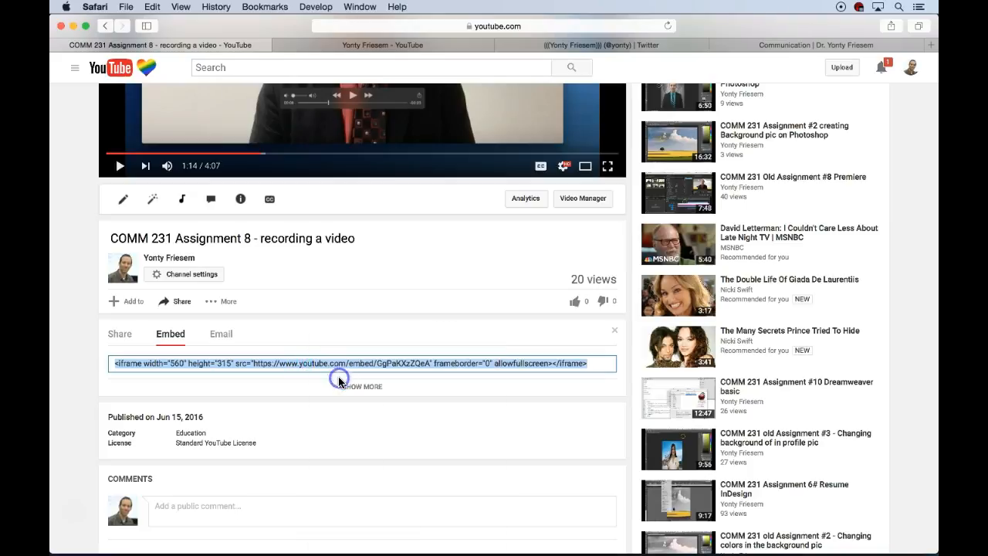
pyautogui.click(74, 27)
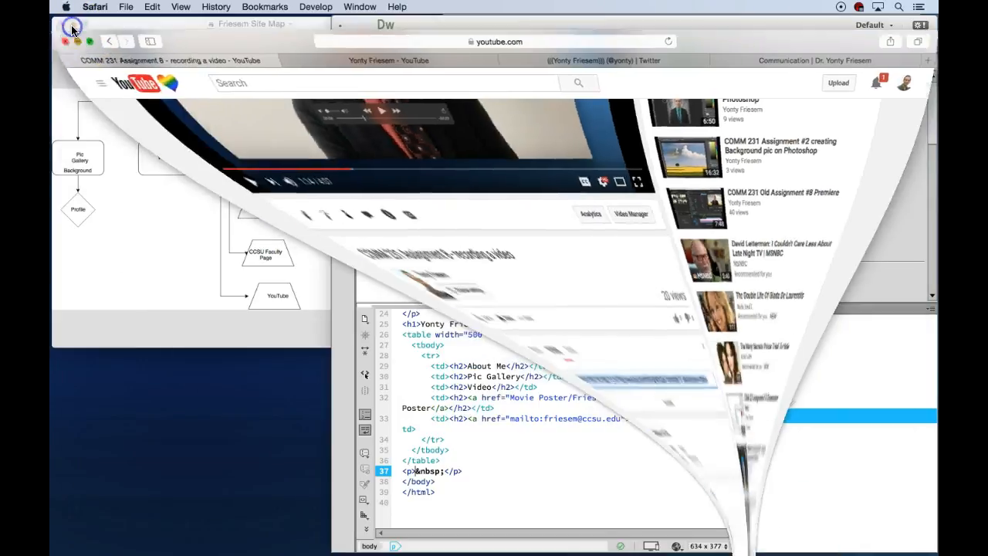
# - Widen the document window over the site map and place the cursor in the empty paragraph below the navigation table
pyautogui.click(341, 287)
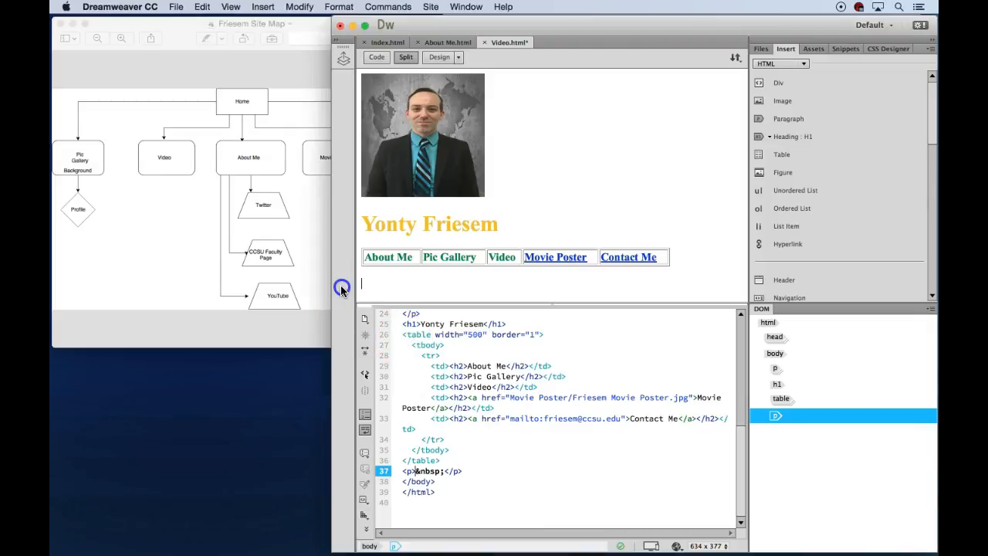
pyautogui.moveTo(332, 275); pyautogui.dragTo(173, 275)
pyautogui.click(204, 283)
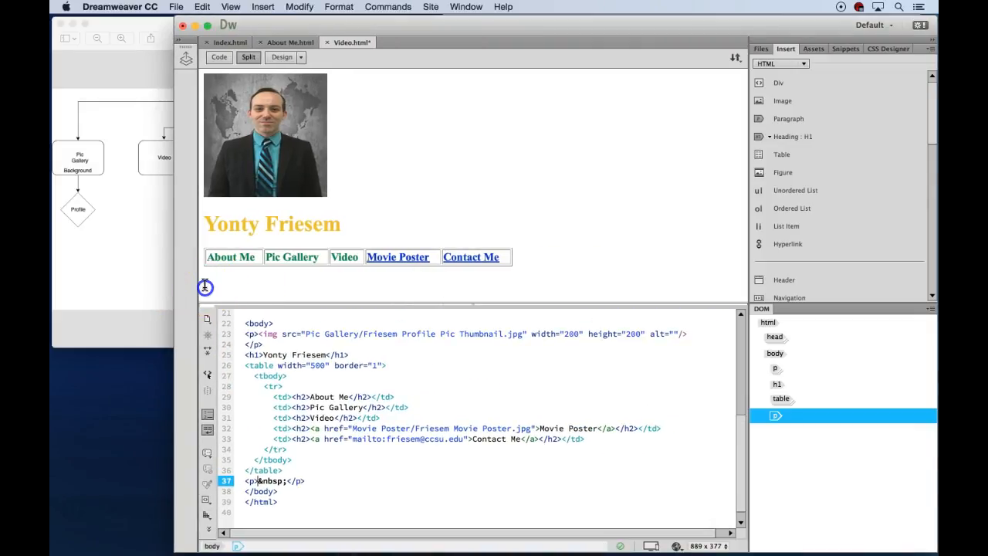
pyautogui.click(206, 286)
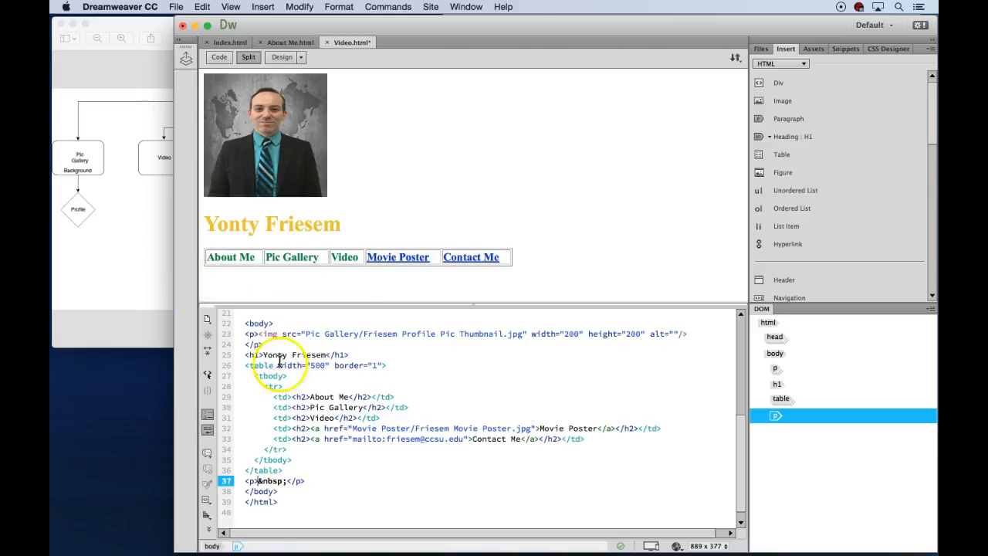
# - Replace the &nbsp; placeholder in the last paragraph of the Video.html code with the copied YouTube embed code and save the page
pyautogui.click(267, 481)
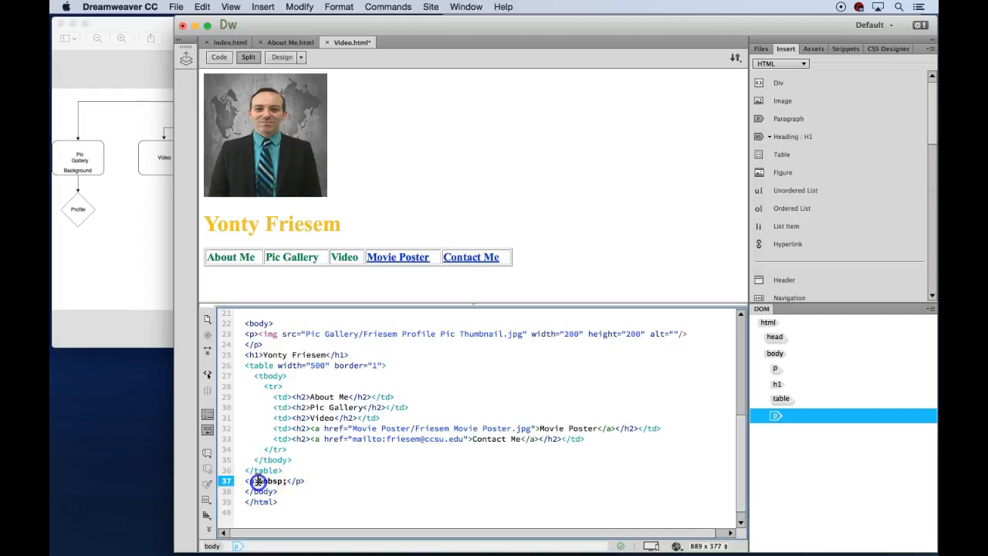
pyautogui.moveTo(267, 481); pyautogui.dragTo(286, 480)
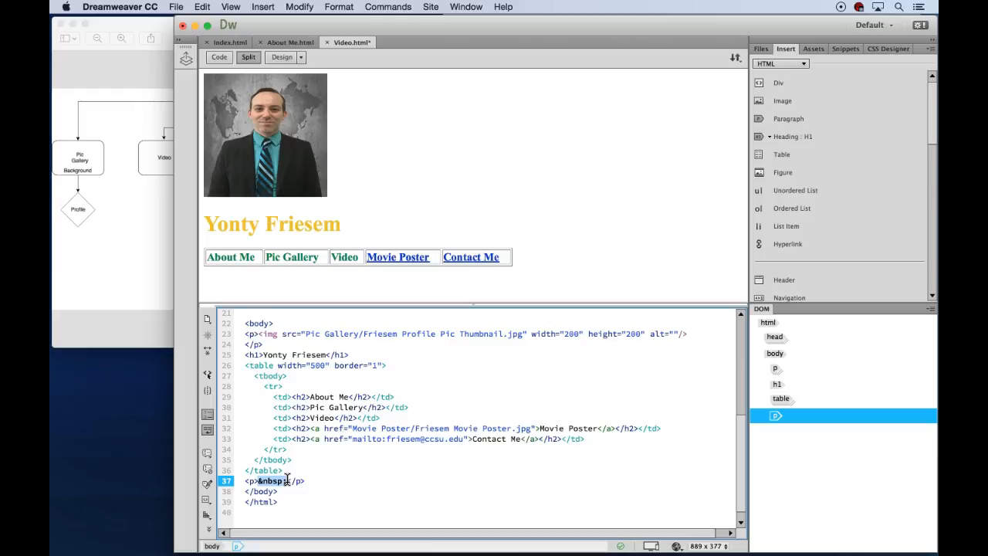
pyautogui.rightClick(271, 481)
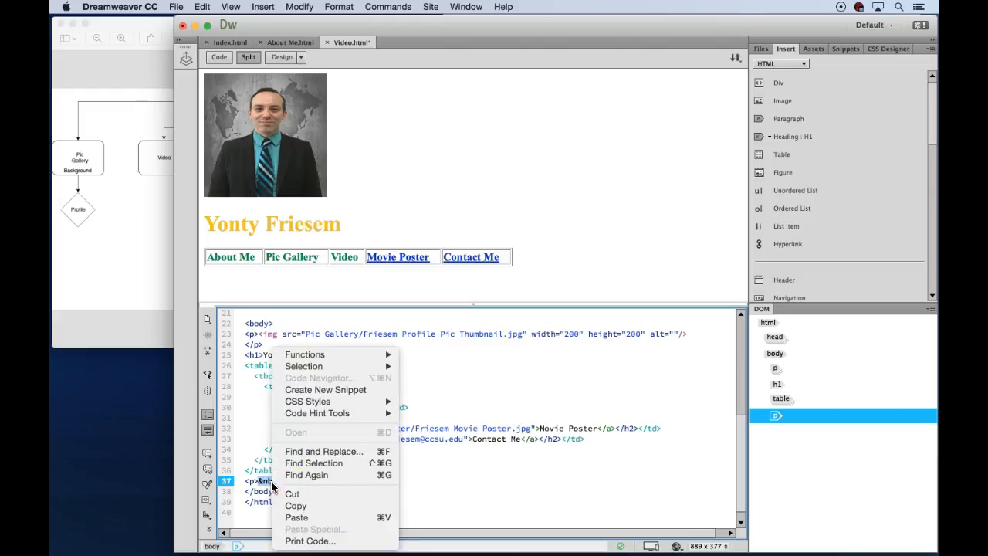
pyautogui.click(298, 518)
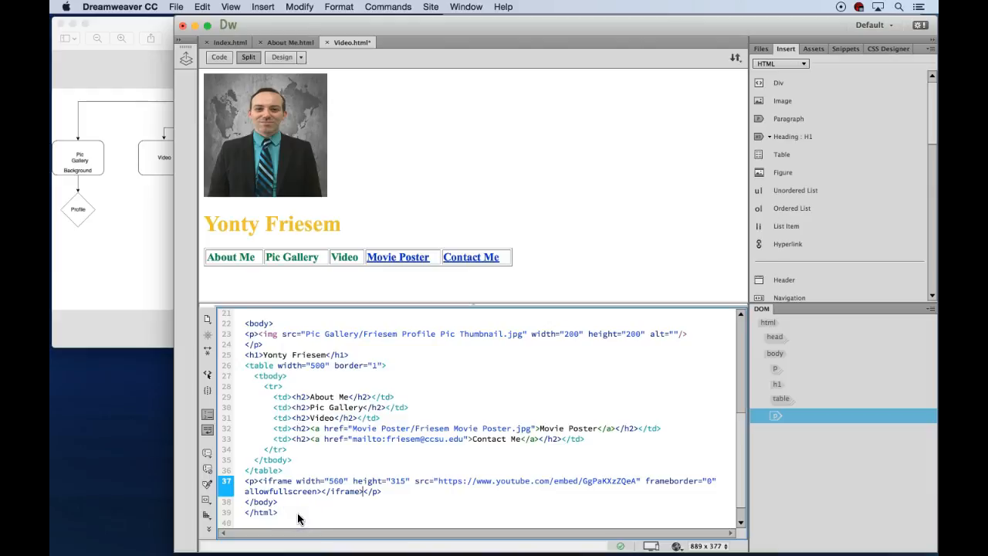
pyautogui.click(358, 492)
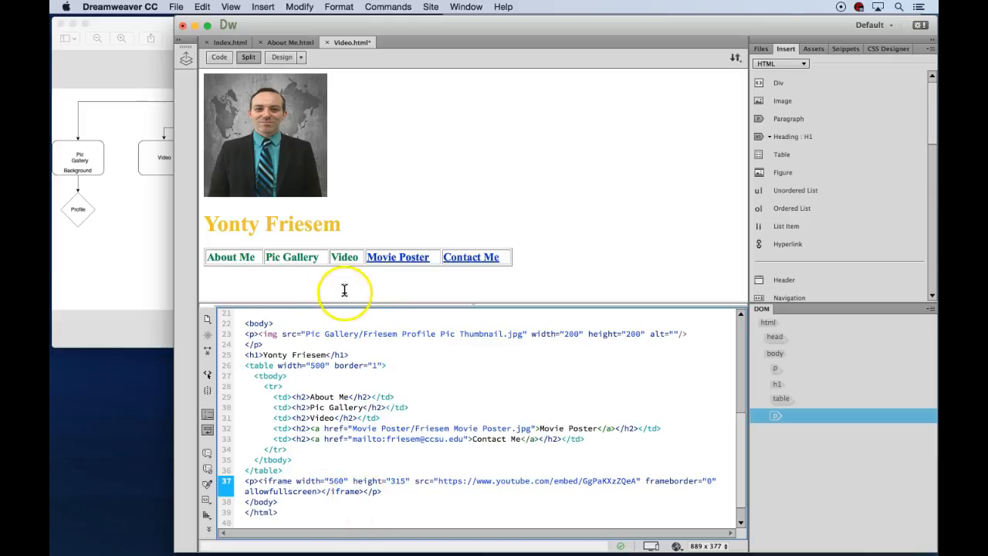
pyautogui.click(350, 225)
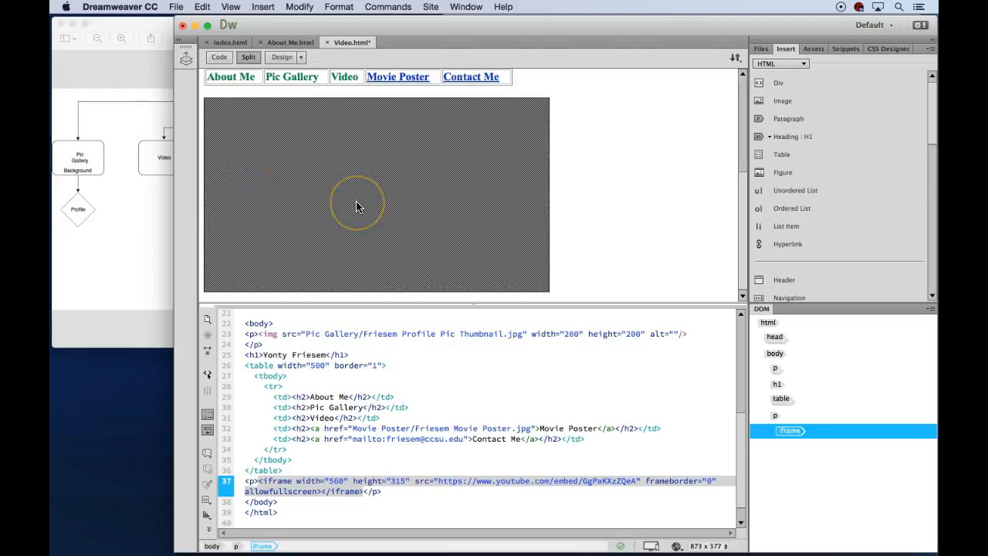
pyautogui.click(176, 7)
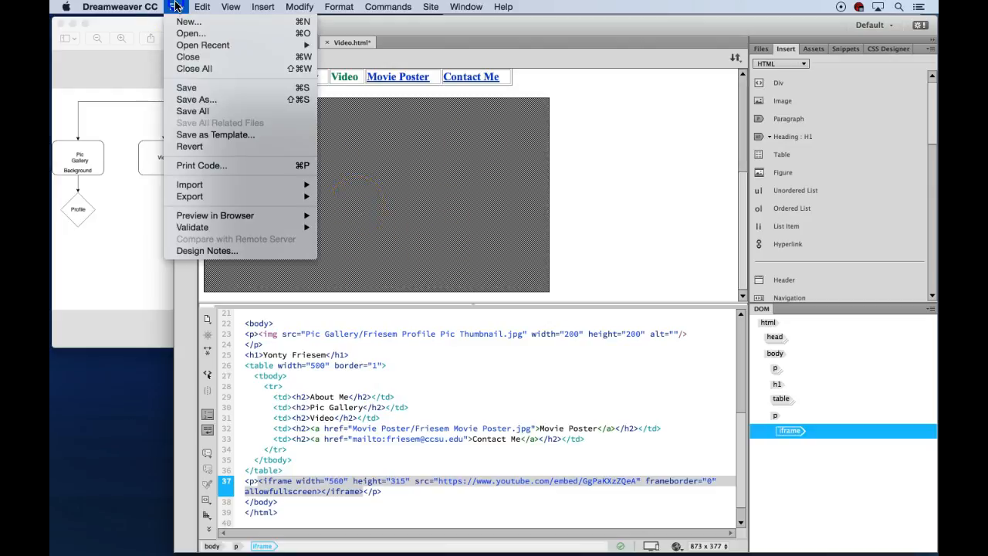
pyautogui.click(196, 87)
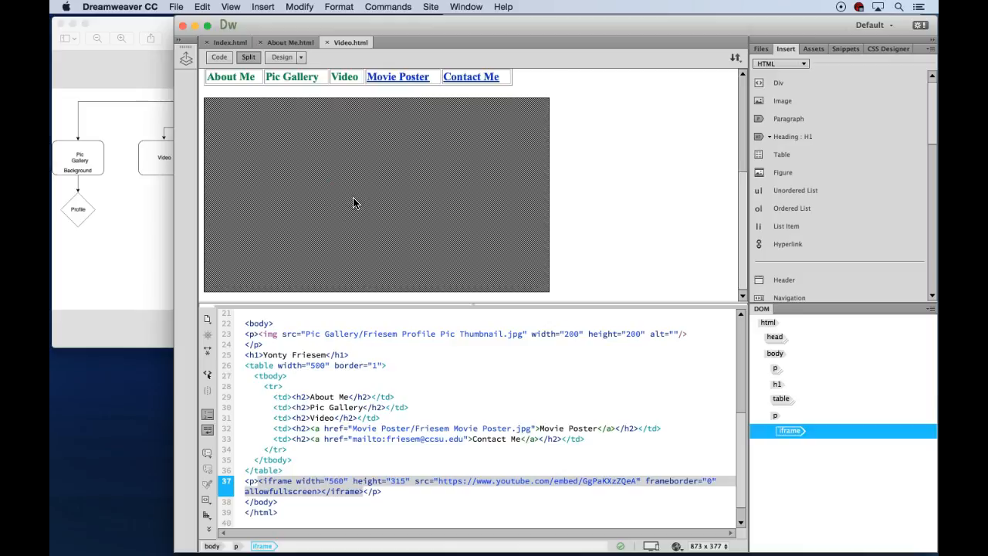
# - Save a copy of the Video page as Pic Gallery.html in the Friesem Web Folders folder
pyautogui.scroll(5, 353, 203)
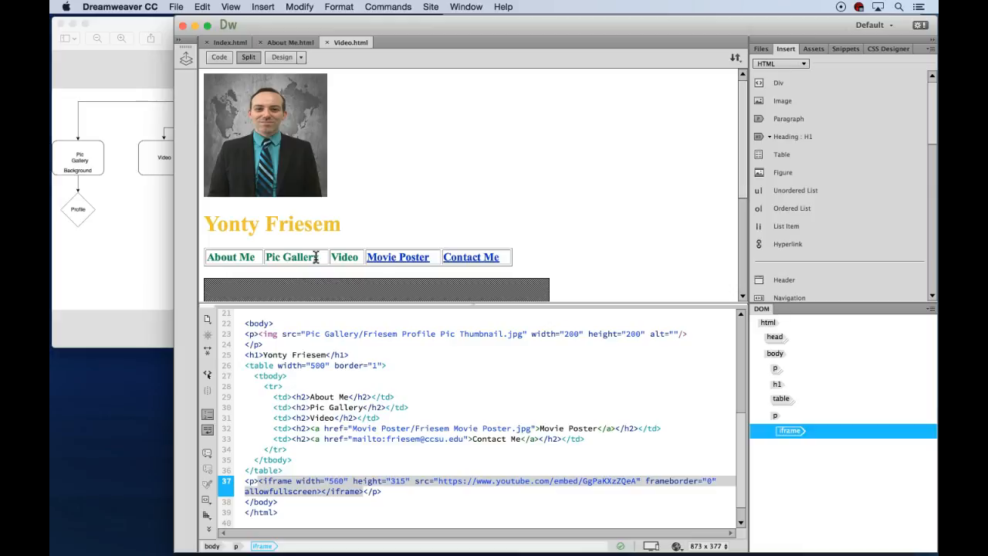
pyautogui.click(176, 6)
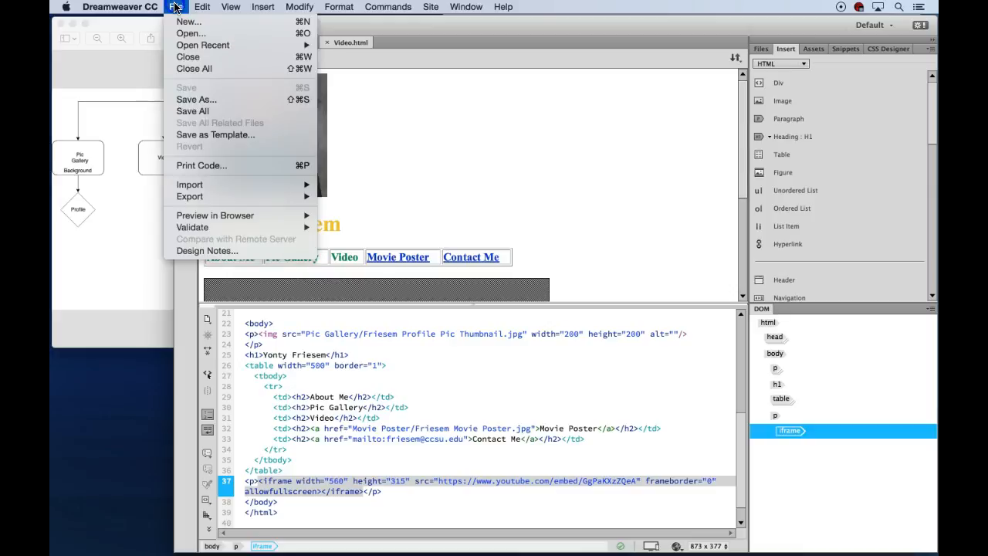
pyautogui.click(214, 100)
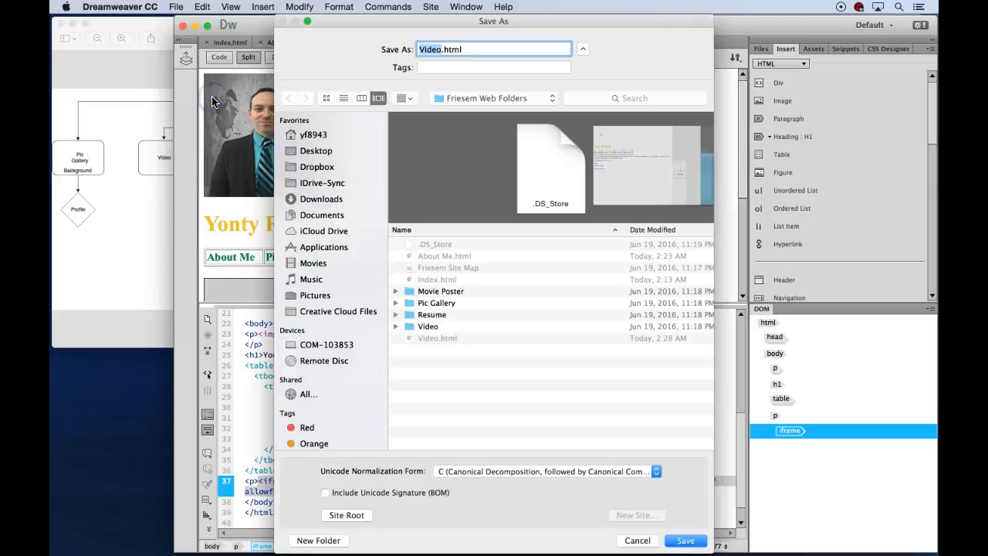
pyautogui.write('Pic Gallery')
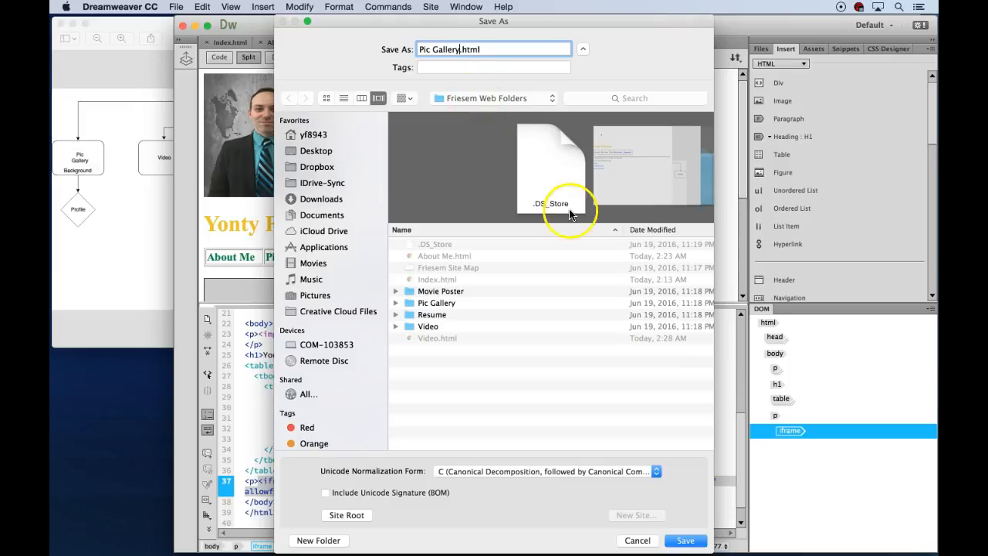
pyautogui.click(685, 541)
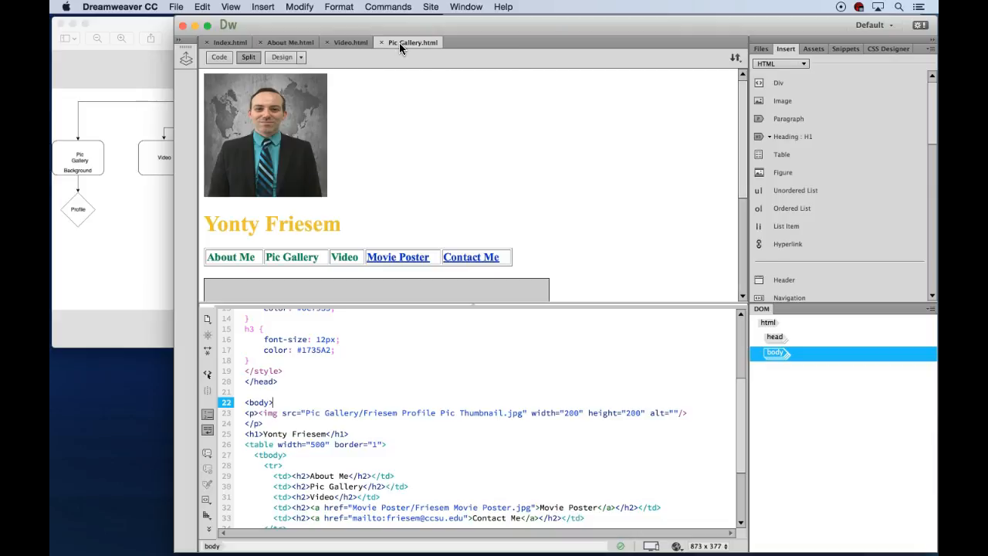
# - Delete the embedded video frame below the navigation table in Pic Gallery.html
pyautogui.scroll(-4, 366, 217)
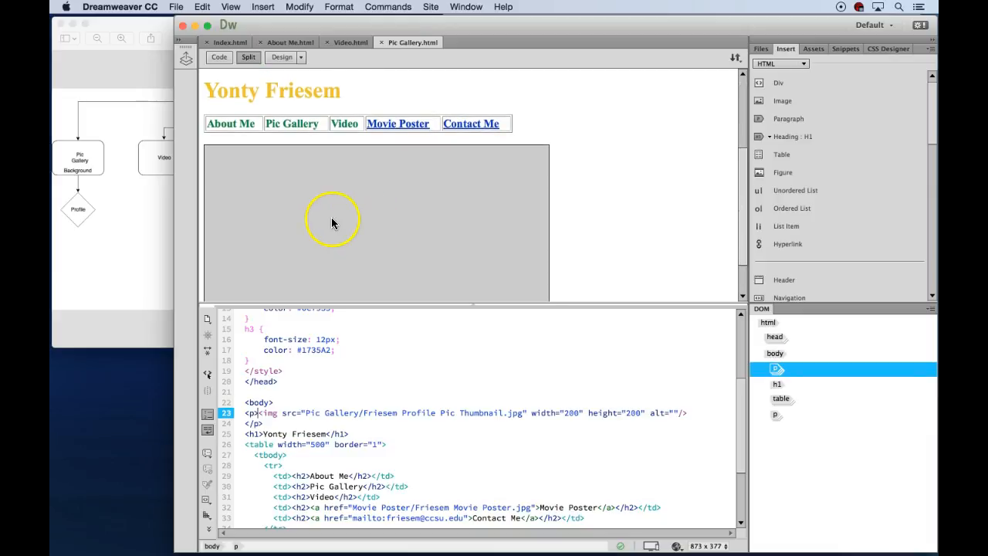
pyautogui.click(332, 218)
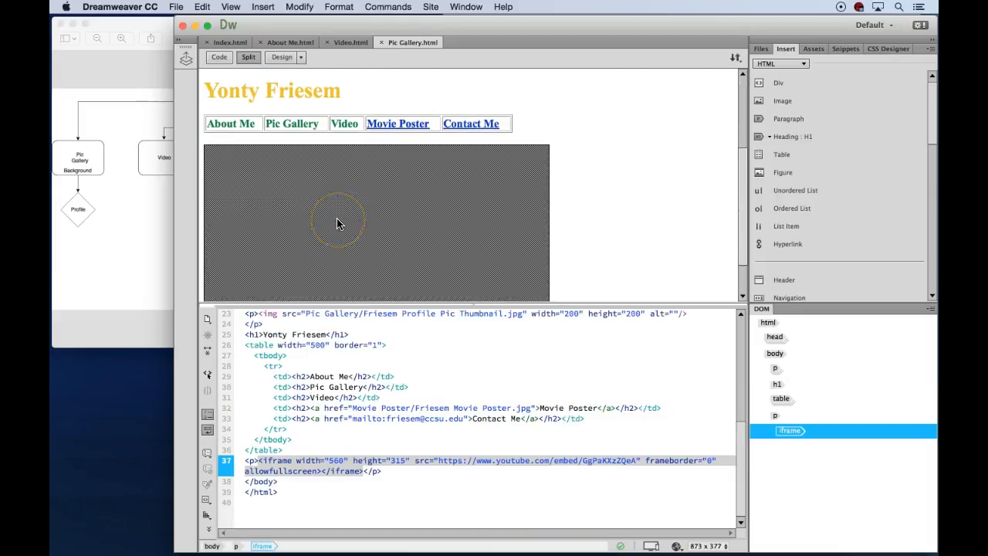
pyautogui.press('Delete')
# - Insert the image Friesem Profile Pic.jpg from the Pic Gallery folder below the navigation table
pyautogui.click(218, 283)
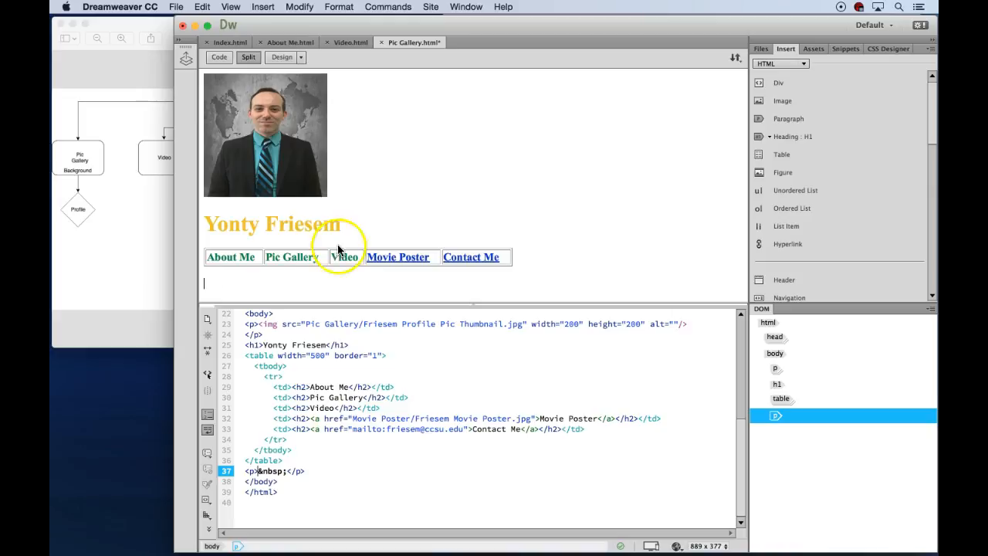
pyautogui.click(779, 103)
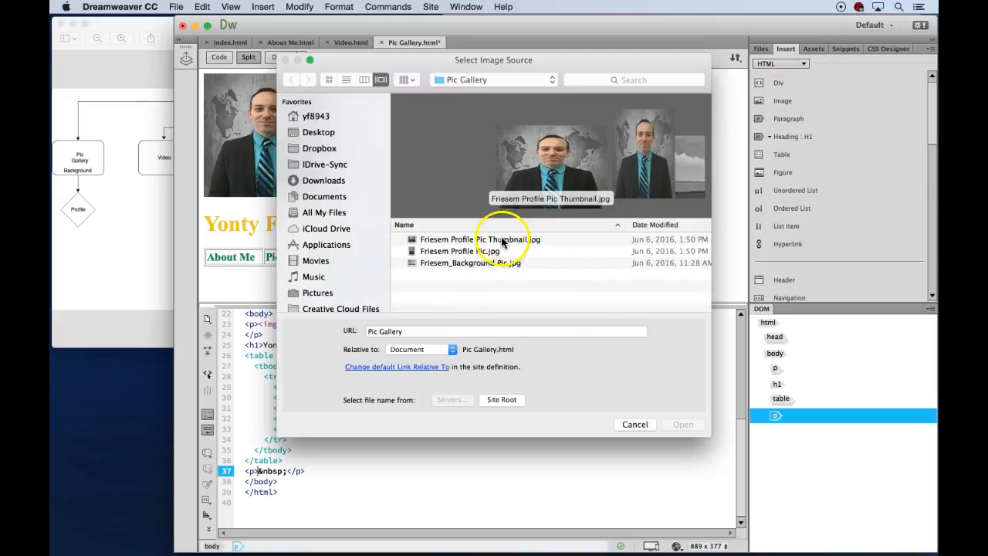
pyautogui.click(478, 251)
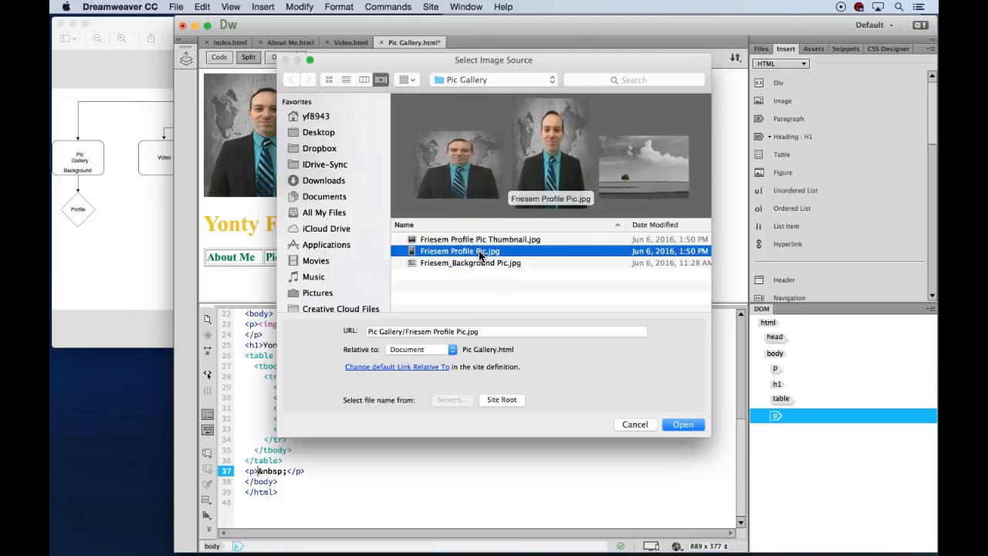
pyautogui.click(676, 425)
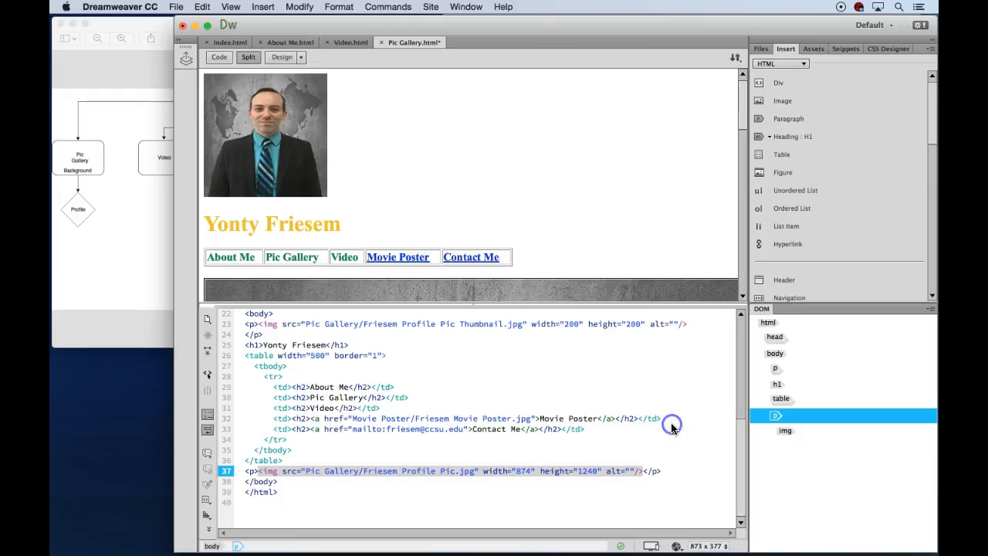
# - Examine how large the inserted profile picture appears on the Pic Gallery page compared with the rest of the layout
pyautogui.click(596, 276)
pyautogui.scroll(-5, 576, 272)
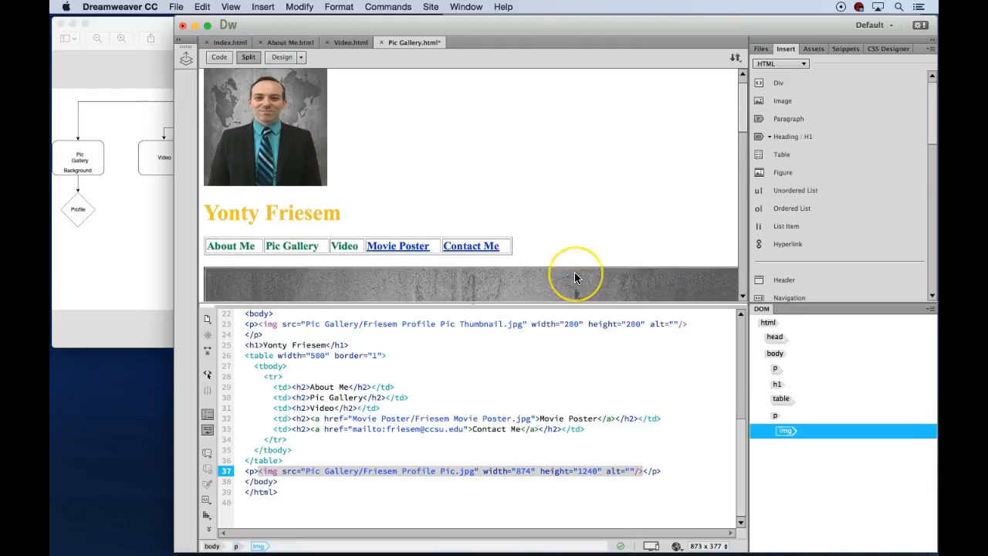
pyautogui.scroll(-4, 574, 277)
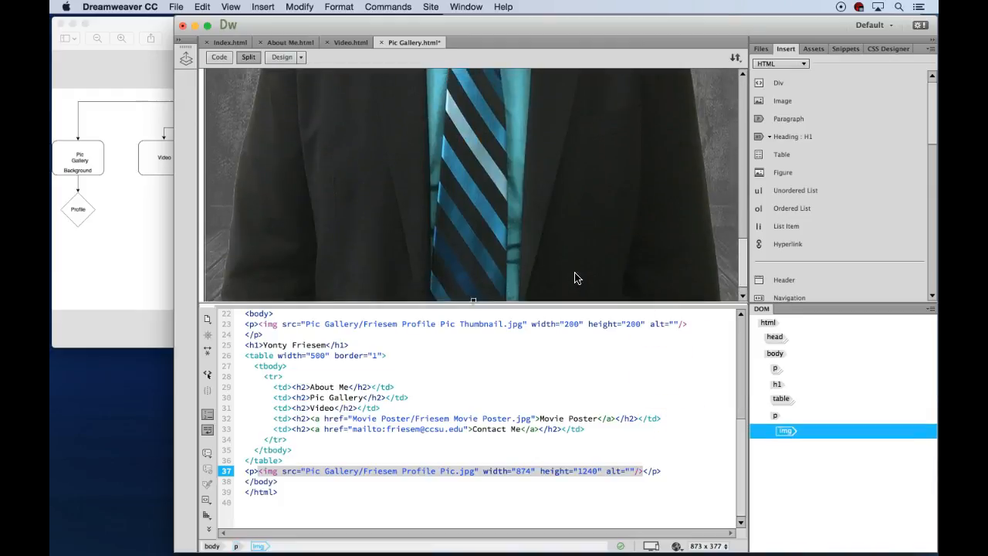
pyautogui.scroll(10, 574, 277)
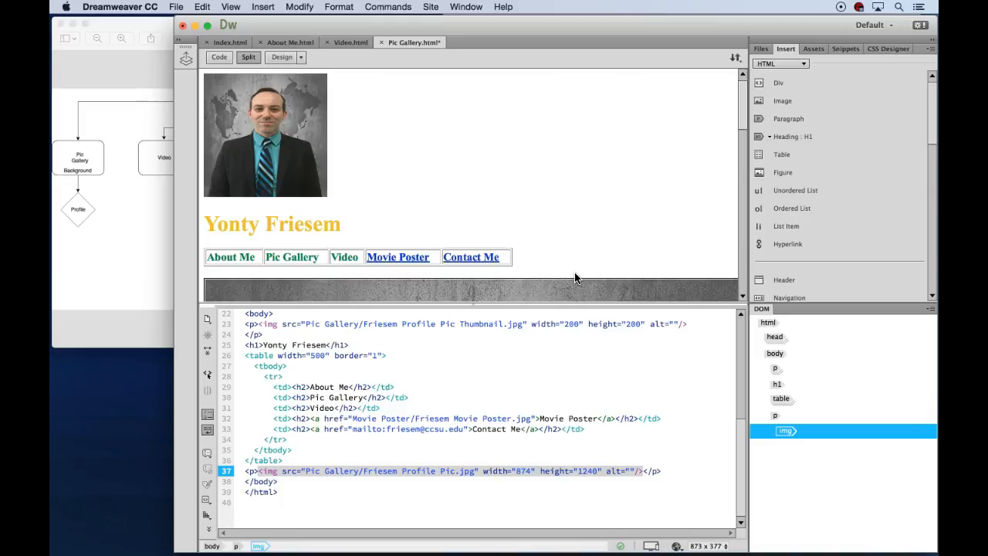
pyautogui.click(558, 274)
pyautogui.click(73, 497)
pyautogui.click(430, 278)
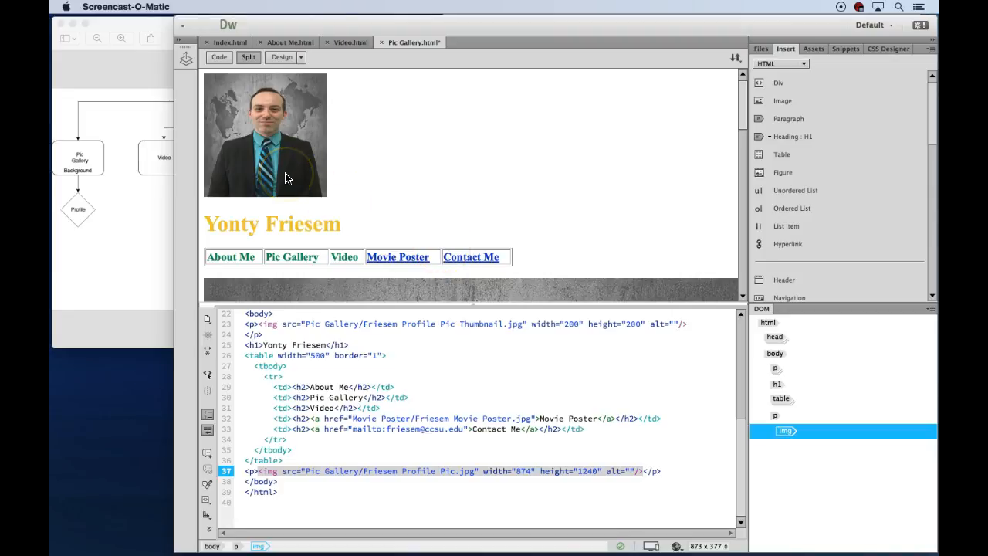
pyautogui.scroll(-2, 285, 174)
pyautogui.scroll(-5, 285, 177)
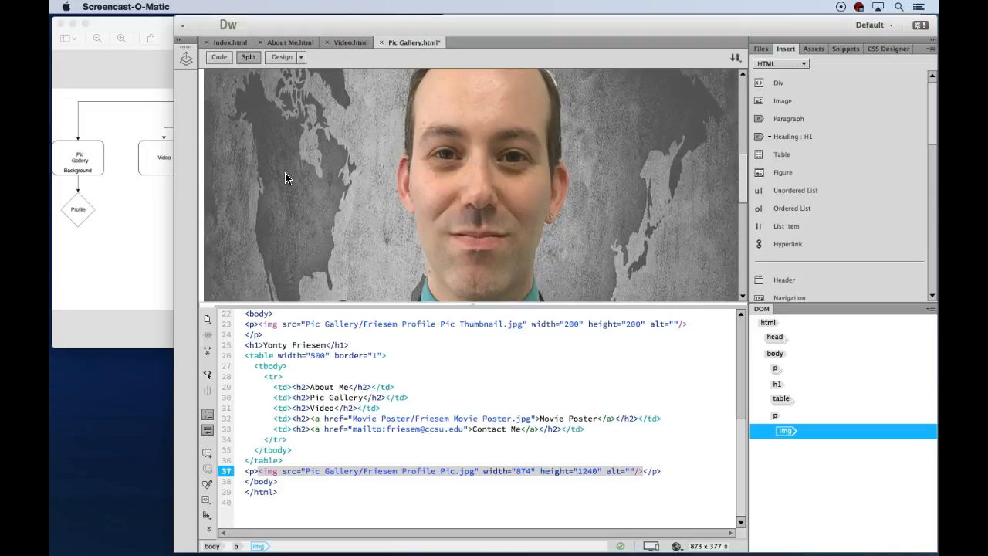
pyautogui.scroll(8, 285, 177)
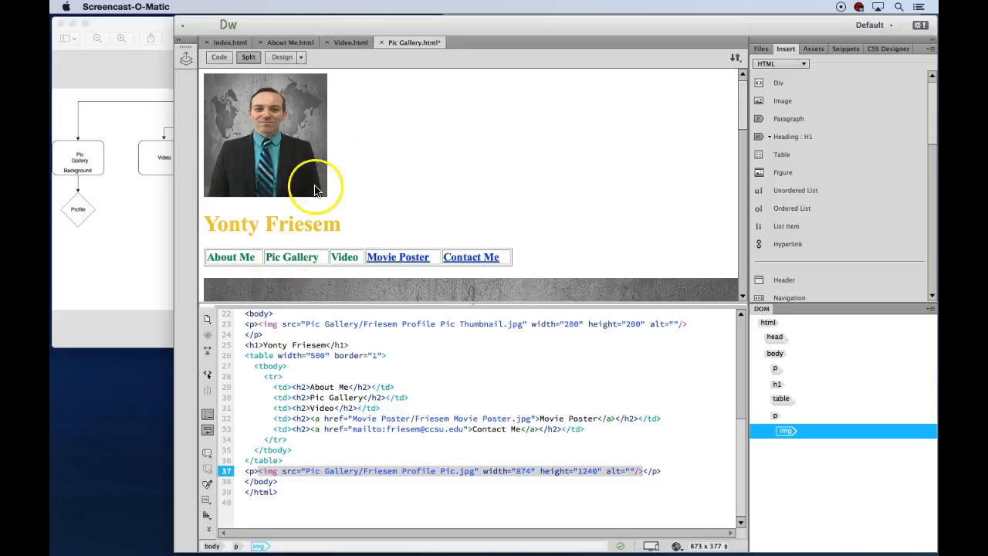
# - Replace the profile thumbnail above the heading with Friesem_Background Pic.jpg from the Pic Gallery folder
pyautogui.click(259, 142)
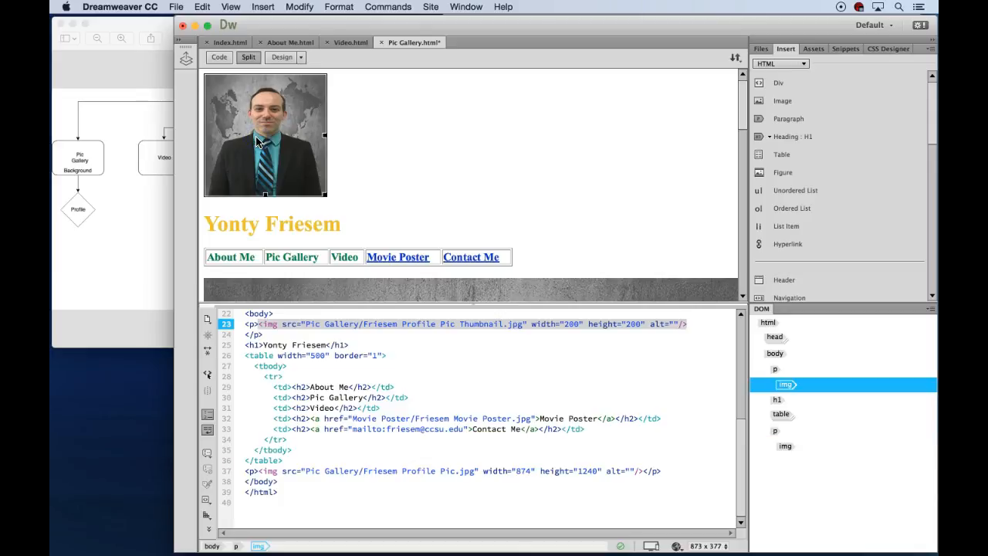
pyautogui.press('BackSpace')
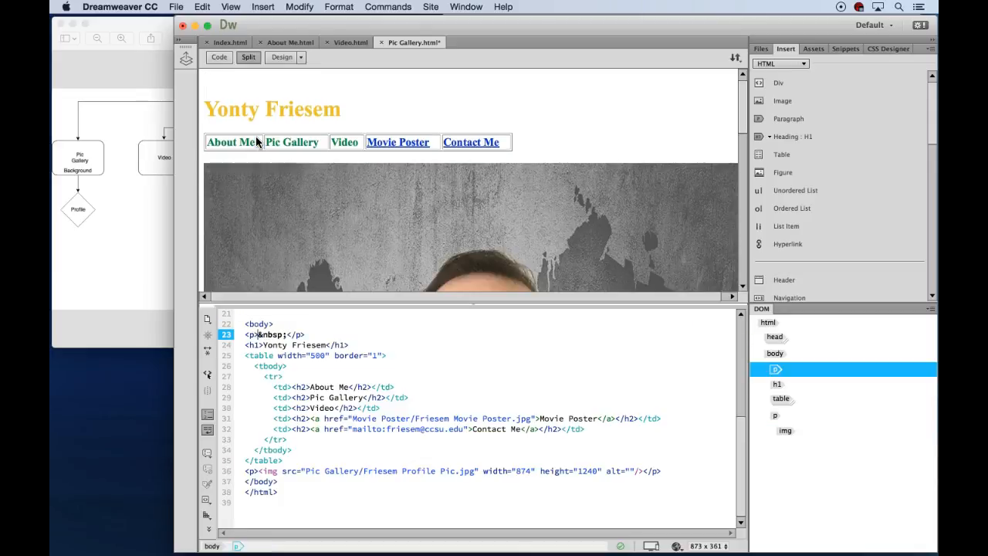
pyautogui.click(215, 80)
pyautogui.click(785, 104)
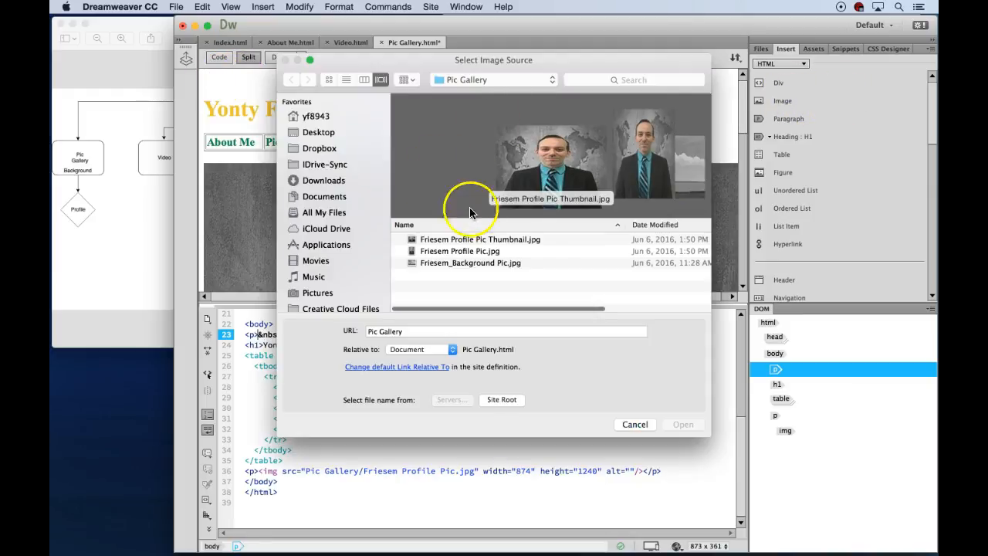
pyautogui.click(492, 264)
pyautogui.click(677, 425)
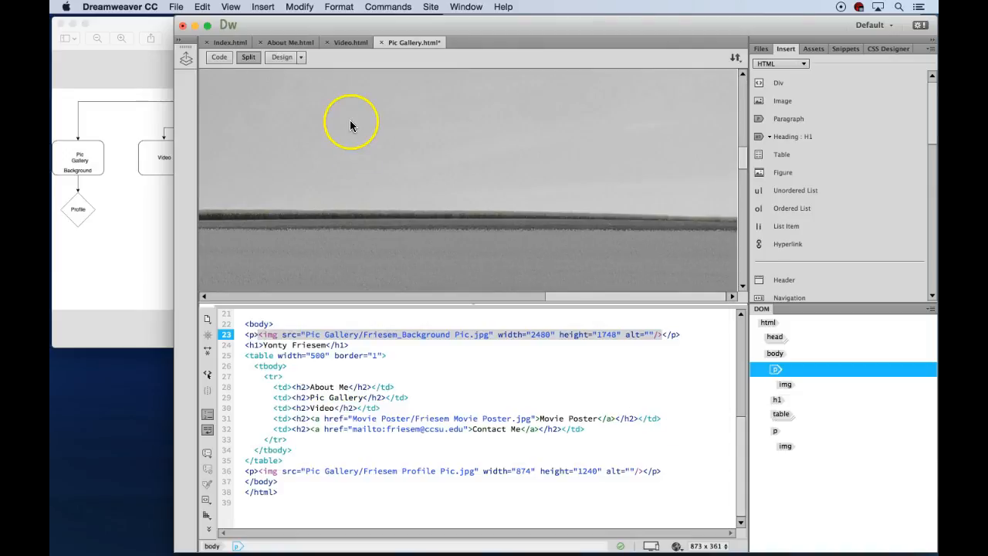
# - Set the background picture's width and height to 200 in the code and refresh the page design
pyautogui.click(543, 334)
pyautogui.press('BackSpace')
pyautogui.press('BackSpace')
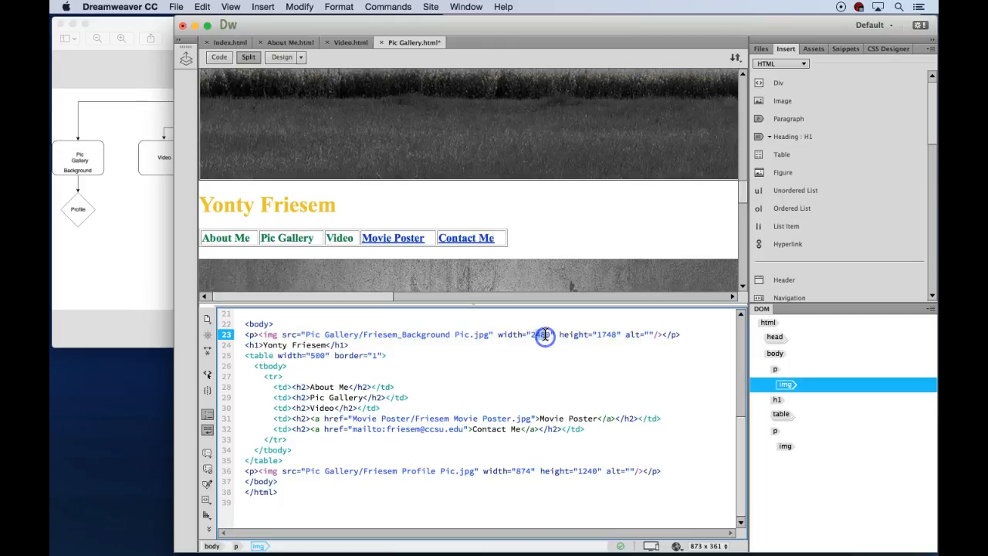
pyautogui.write('00')
pyautogui.click(594, 334)
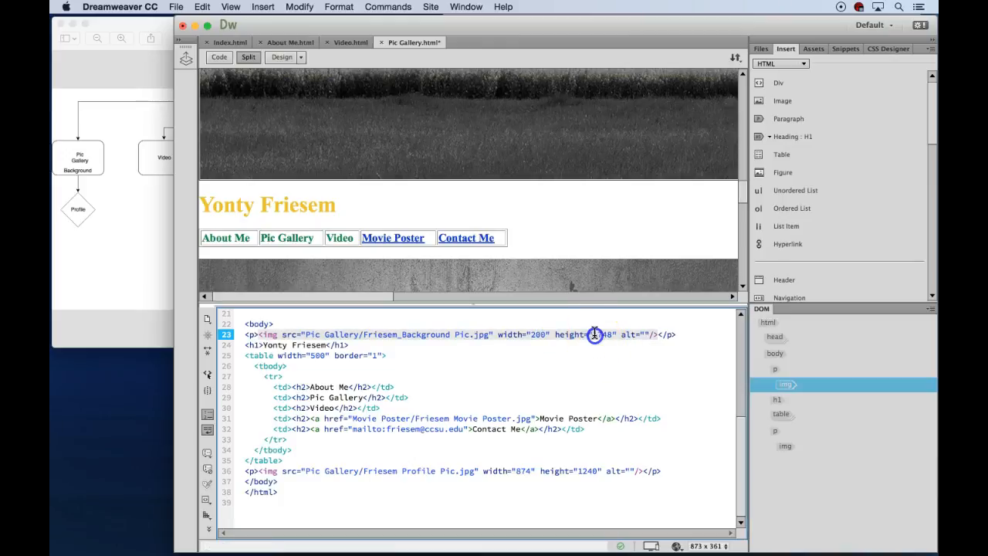
pyautogui.moveTo(594, 335); pyautogui.dragTo(613, 335)
pyautogui.write('2')
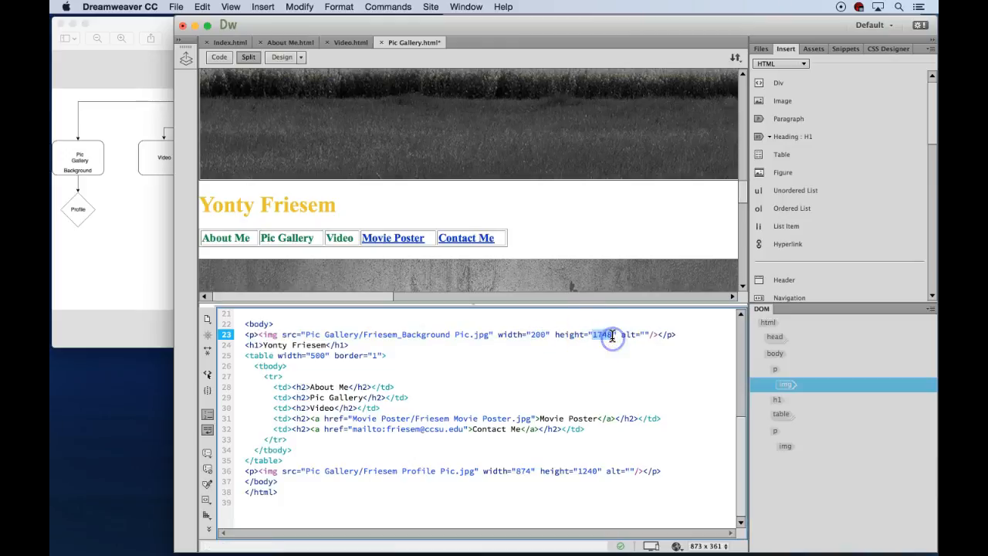
pyautogui.write('00')
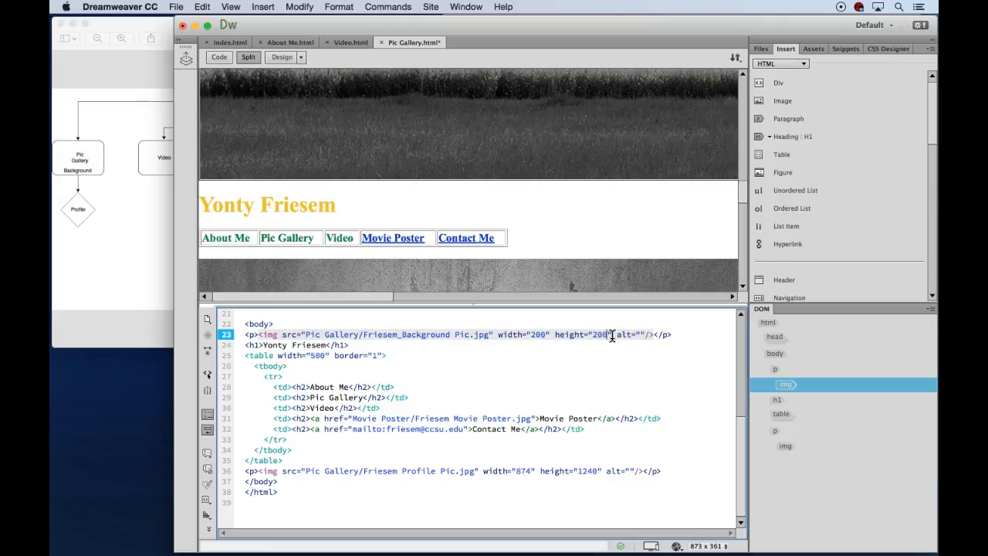
pyautogui.click(467, 209)
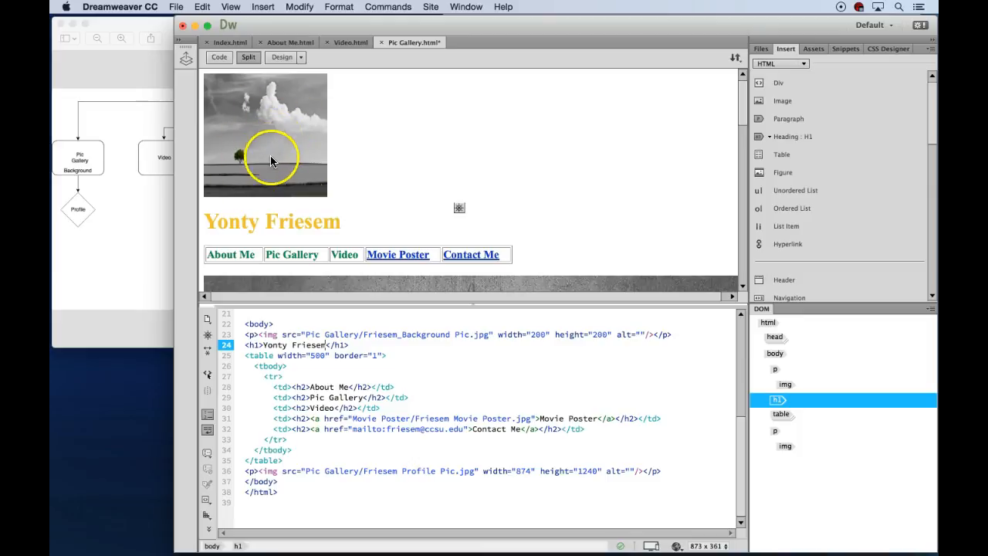
# - Check the resized picture above the heading and save the Pic Gallery page
pyautogui.scroll(-10, 297, 205)
pyautogui.scroll(10, 297, 205)
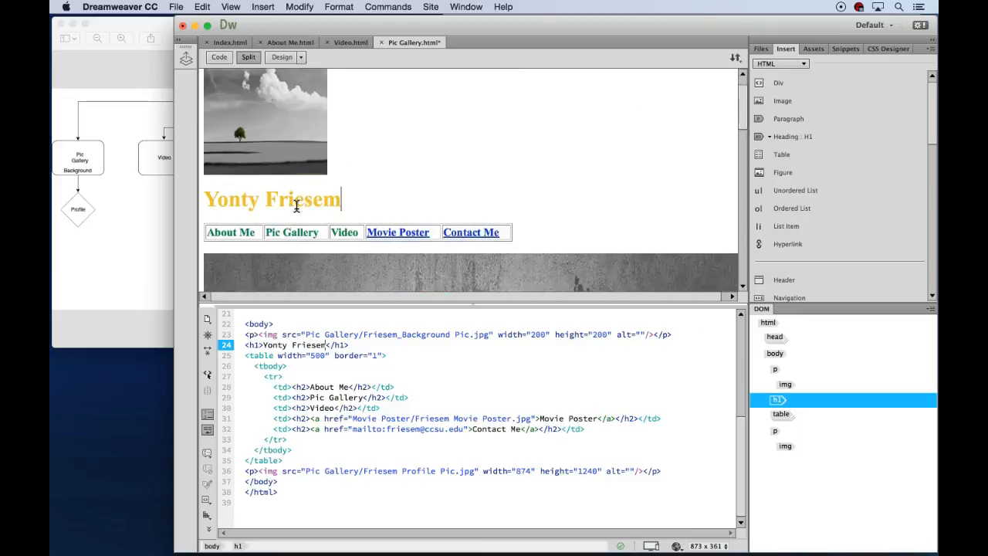
pyautogui.click(176, 8)
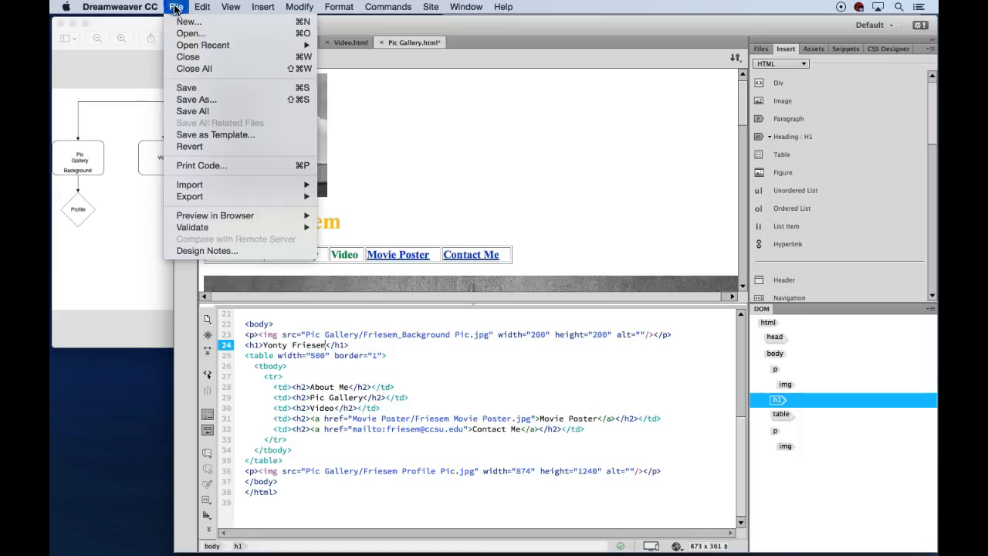
pyautogui.click(197, 86)
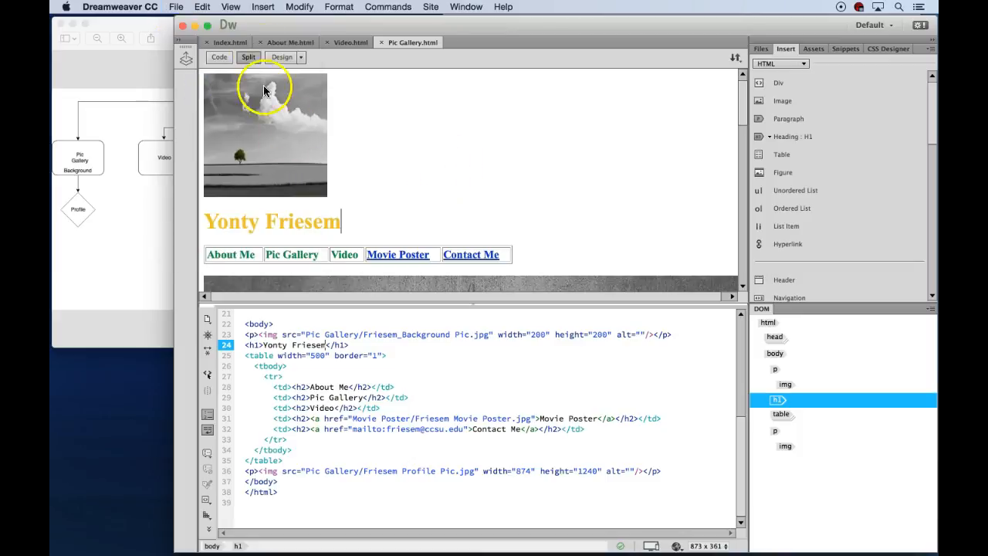
# - Look through the open Index, About Me and Video pages and return to the Pic Gallery page
pyautogui.click(226, 43)
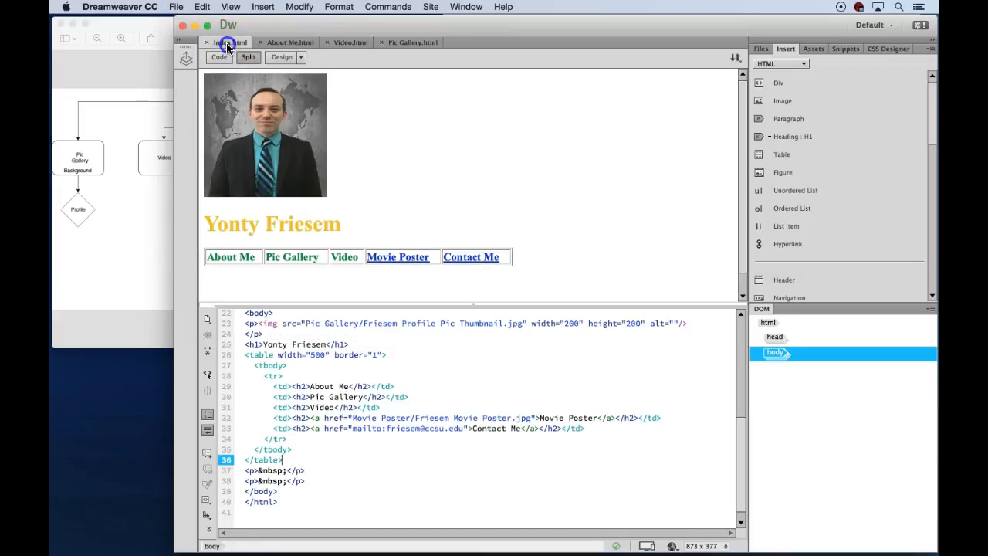
pyautogui.click(280, 43)
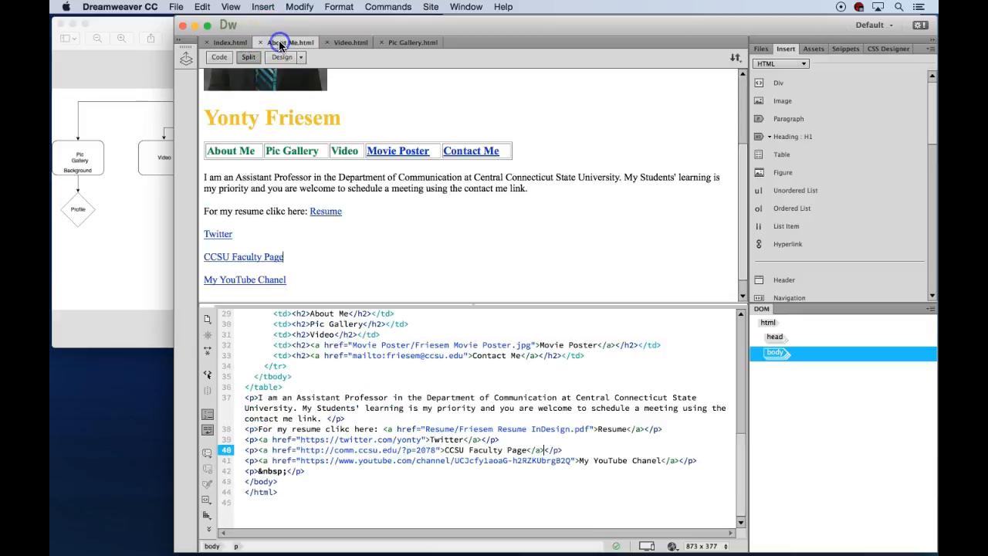
pyautogui.click(341, 42)
pyautogui.click(409, 43)
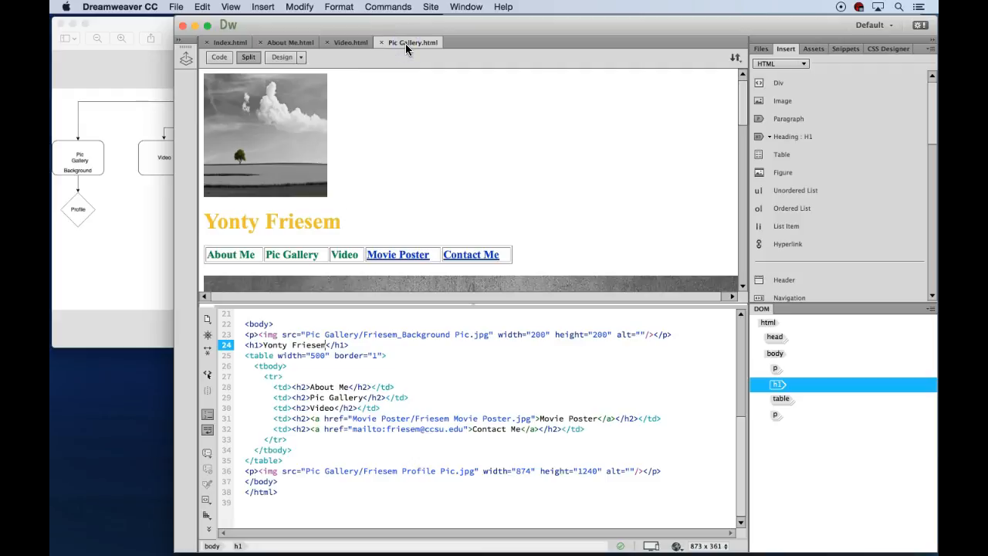
# - Link the About Me text in the Pic Gallery page's navigation table to About Me.html in Friesem Web Folders
pyautogui.click(255, 254)
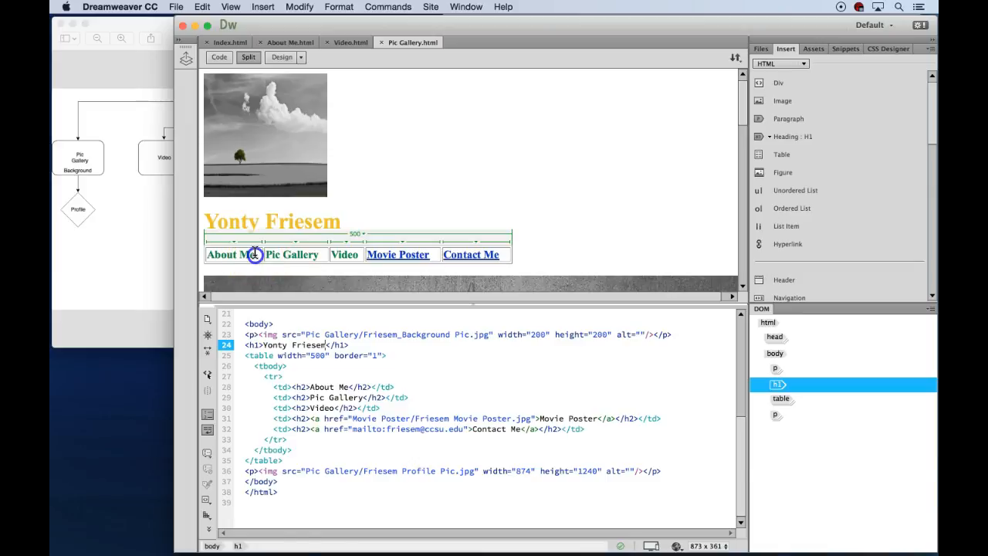
pyautogui.moveTo(254, 254); pyautogui.dragTo(210, 257)
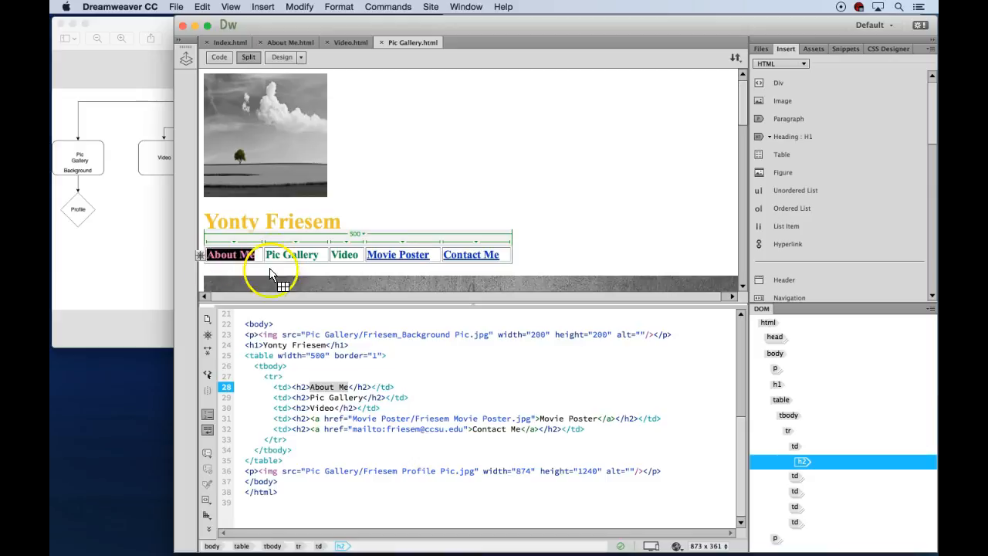
pyautogui.rightClick(231, 260)
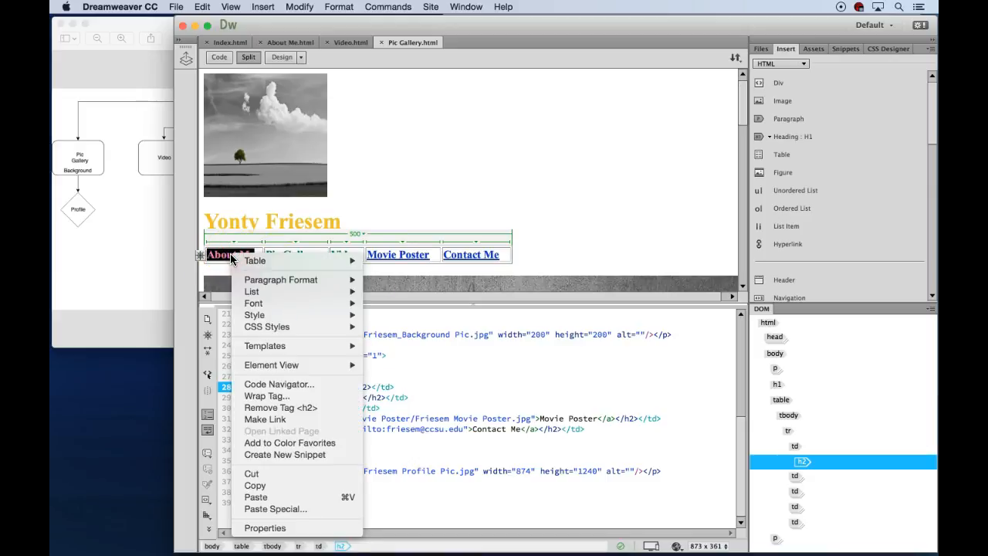
pyautogui.click(276, 417)
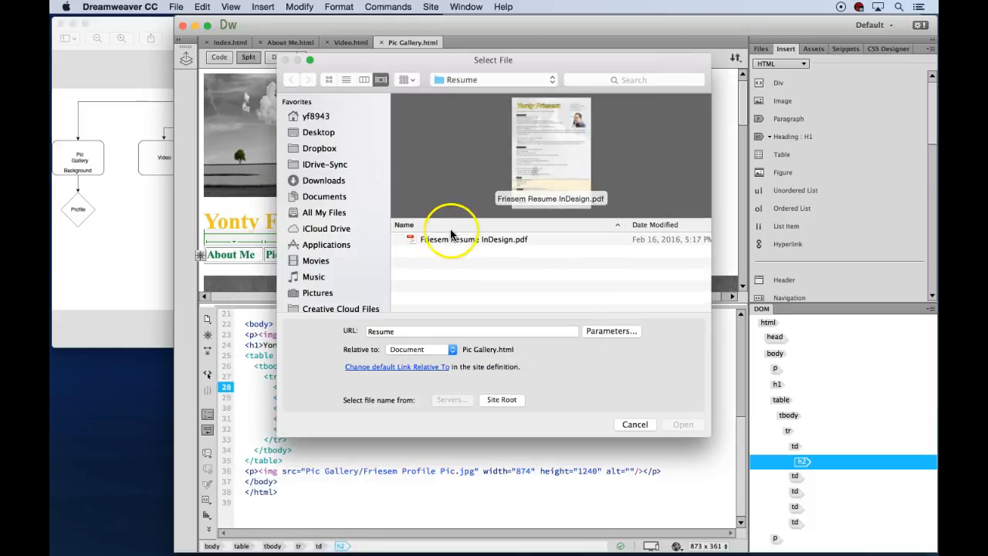
pyautogui.click(321, 131)
pyautogui.scroll(-3, 458, 257)
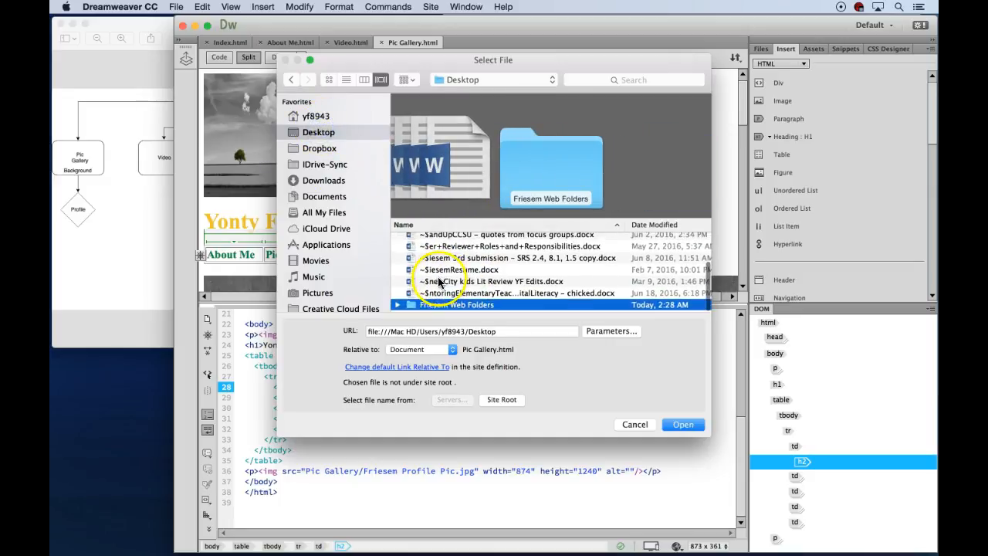
pyautogui.doubleClick(412, 305)
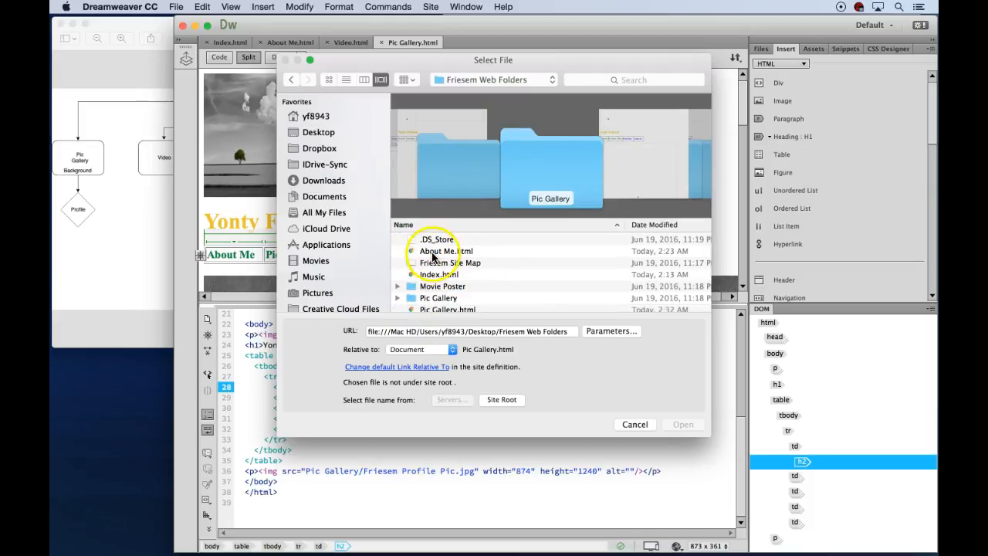
pyautogui.click(431, 251)
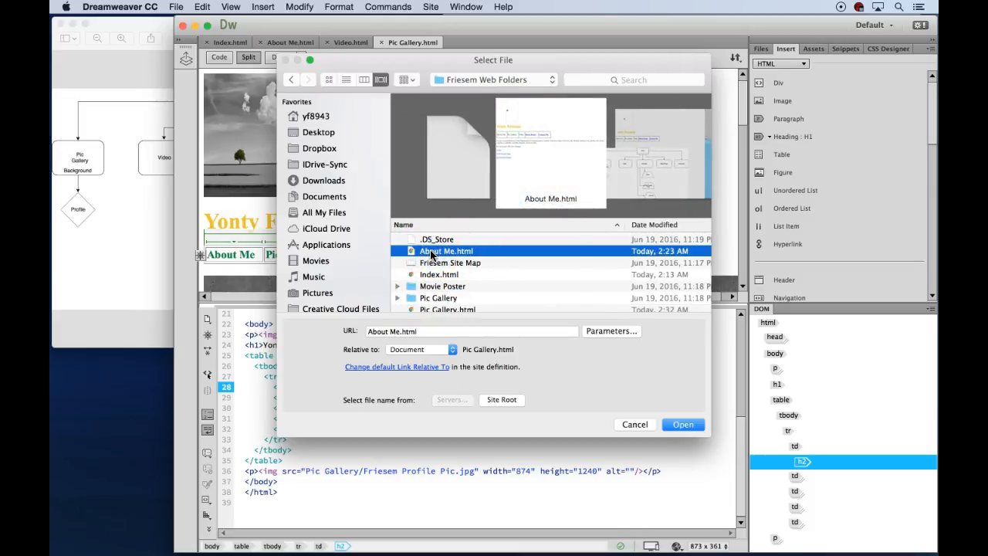
pyautogui.click(683, 424)
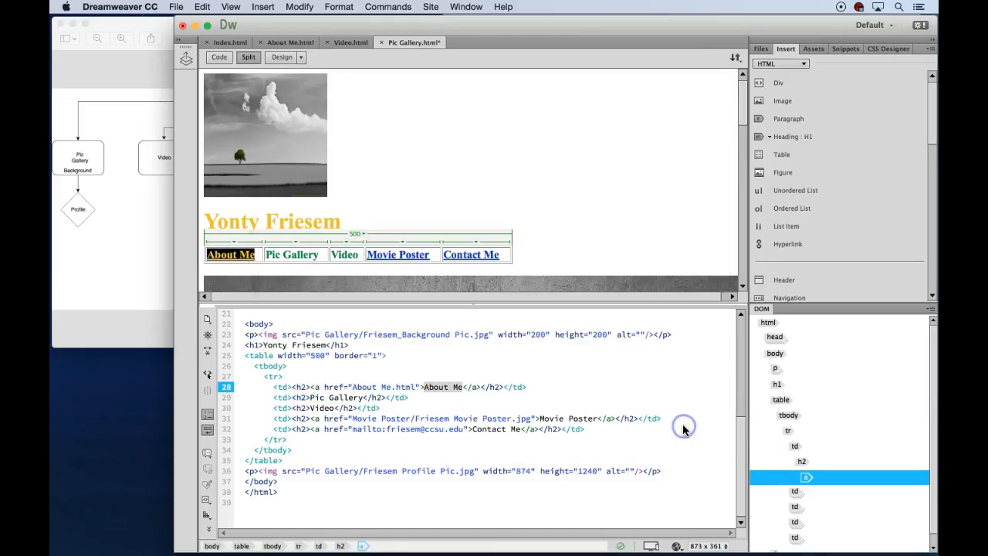
# - Link the Pic Gallery text in the navigation table to Pic Gallery.html
pyautogui.click(266, 255)
pyautogui.moveTo(267, 254); pyautogui.dragTo(313, 255)
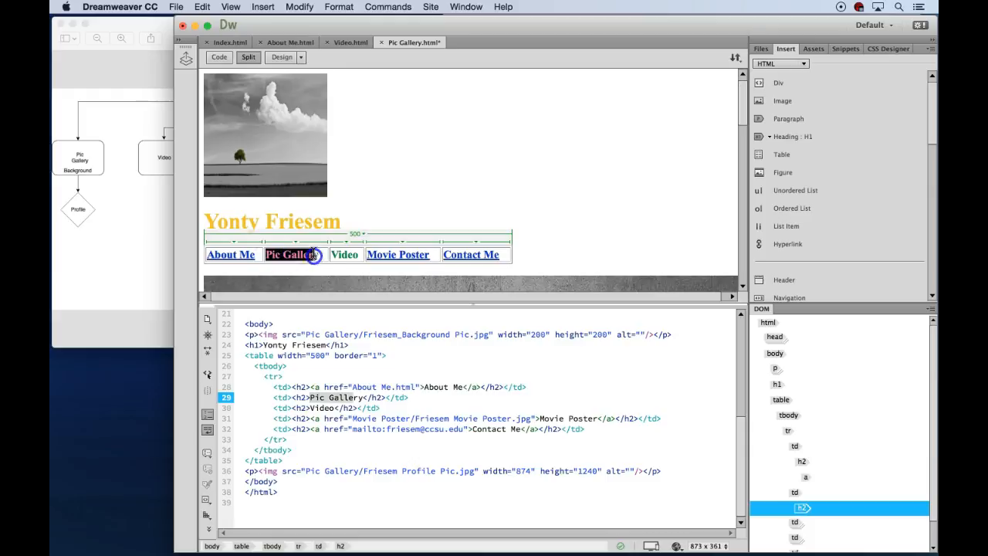
pyautogui.rightClick(308, 254)
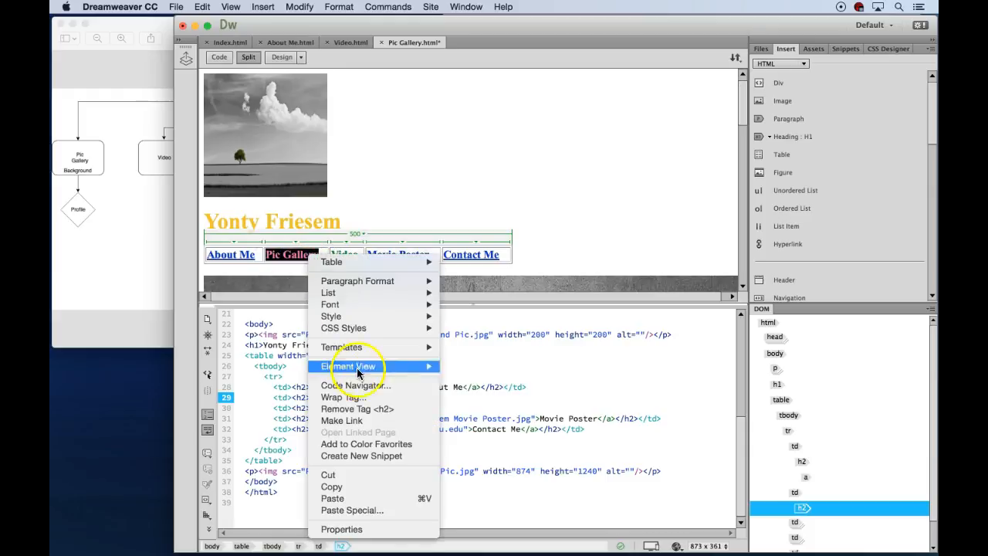
pyautogui.click(343, 419)
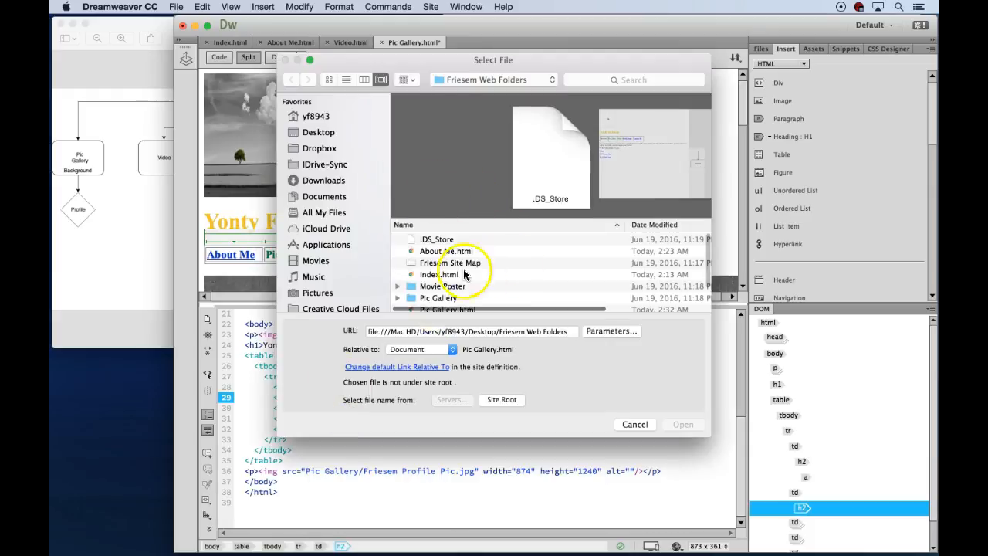
pyautogui.scroll(-2, 459, 284)
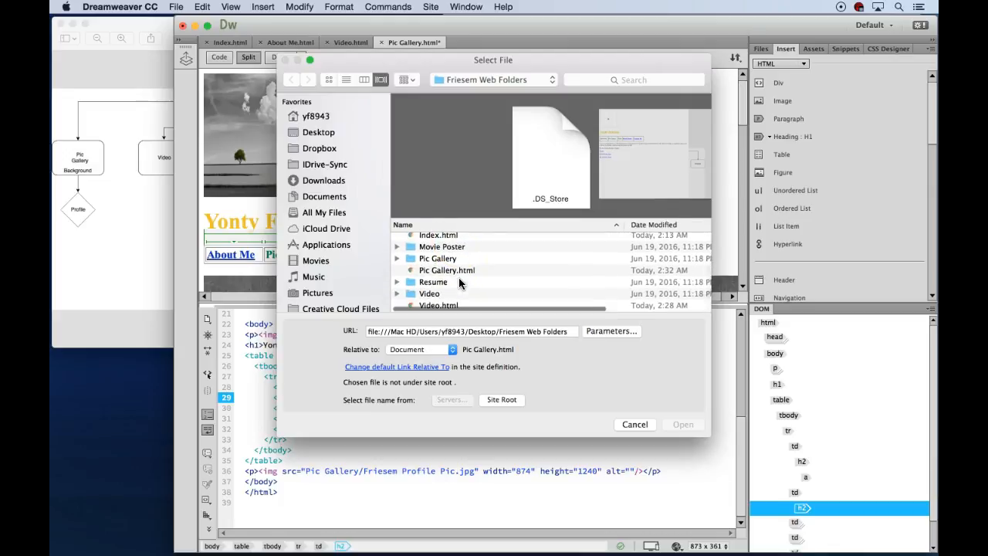
pyautogui.click(433, 270)
pyautogui.click(437, 272)
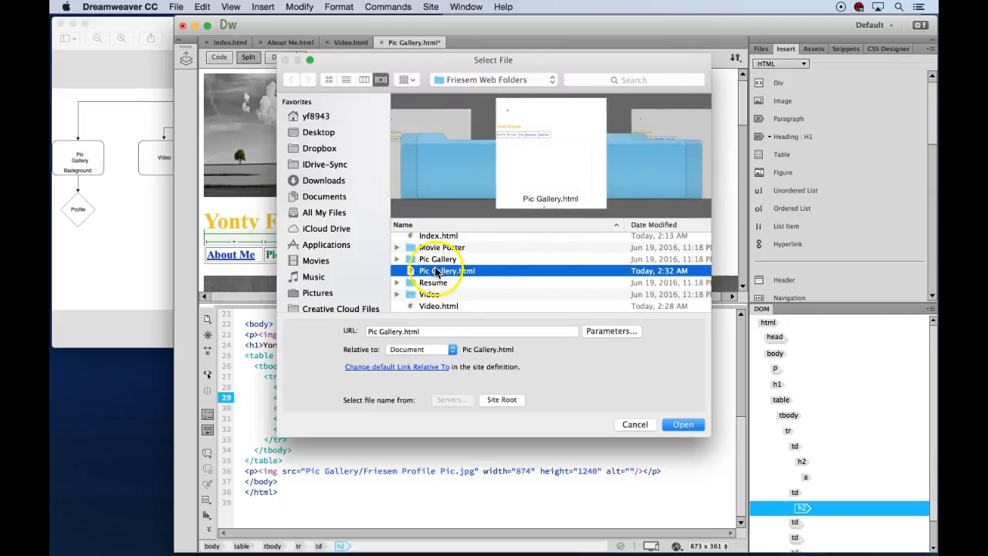
pyautogui.click(684, 424)
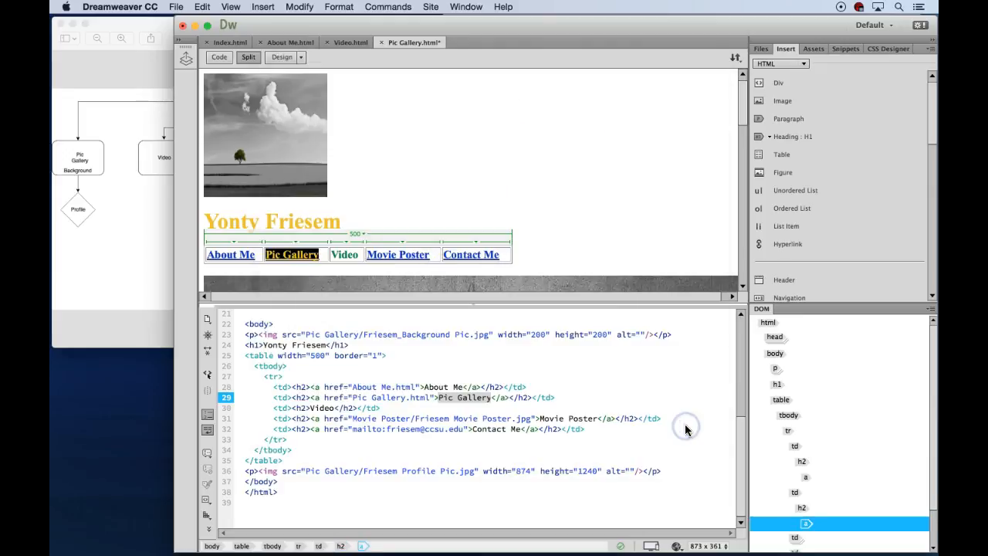
# - Link the Video text in the navigation table to Video.html and save the Pic Gallery page
pyautogui.moveTo(332, 255); pyautogui.dragTo(364, 255)
pyautogui.rightClick(354, 254)
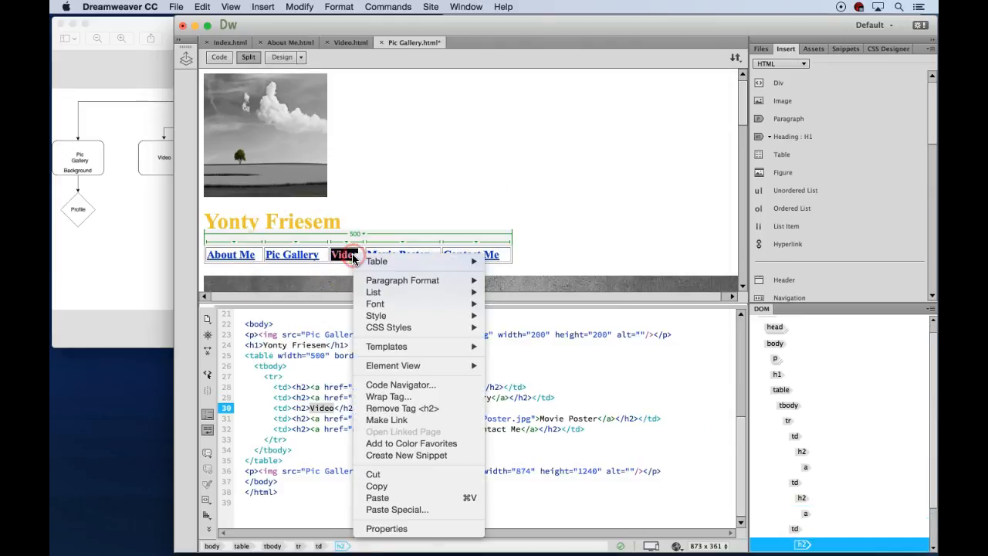
pyautogui.click(420, 425)
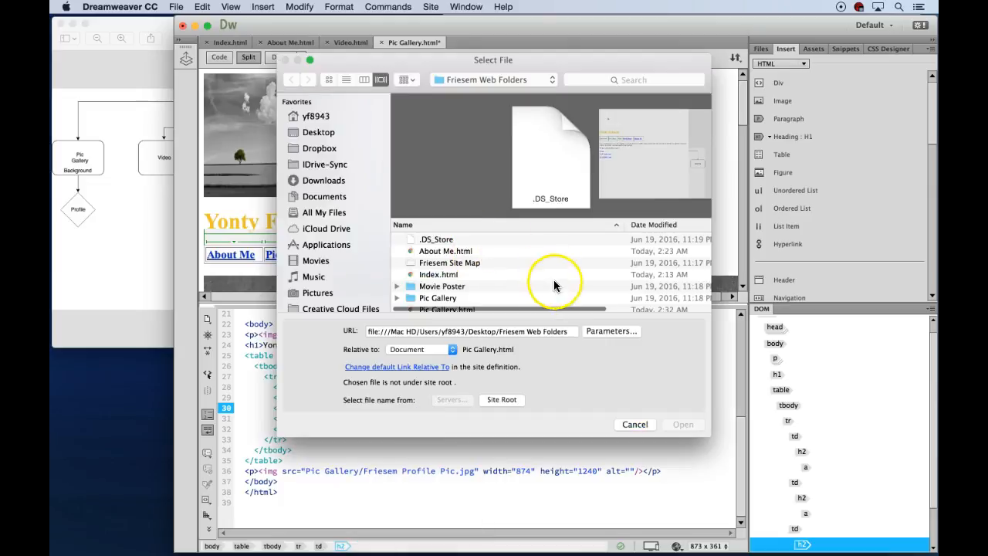
pyautogui.scroll(-3, 457, 276)
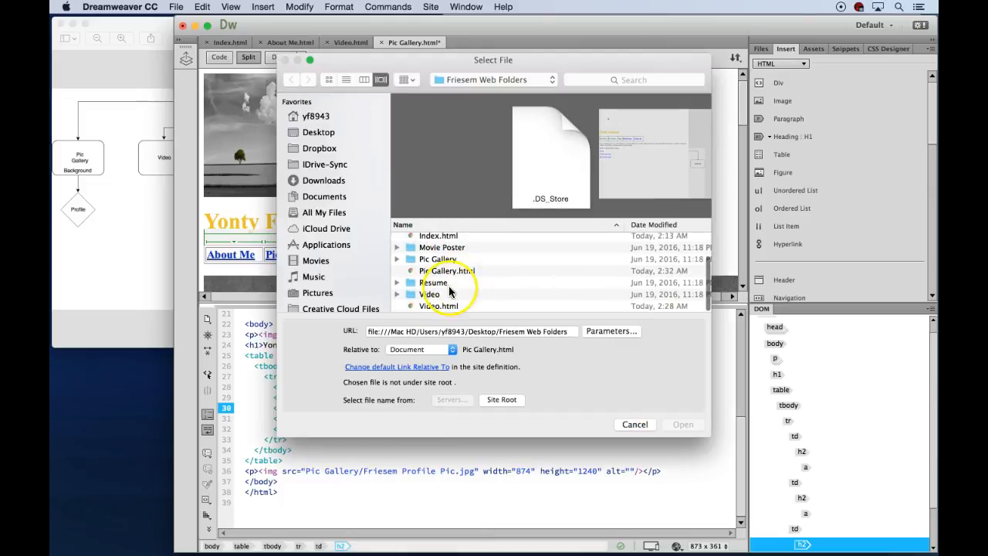
pyautogui.click(432, 307)
pyautogui.click(683, 424)
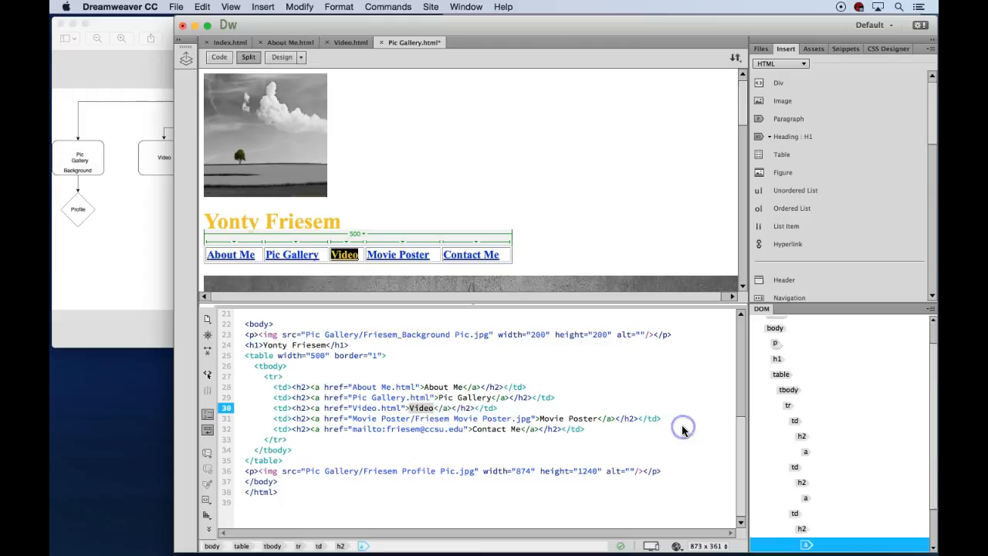
pyautogui.click(185, 7)
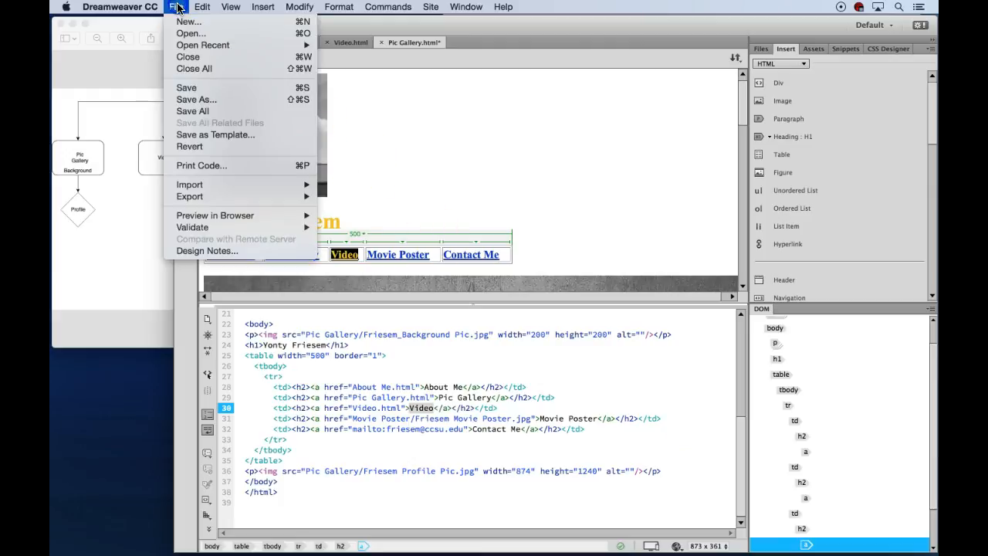
pyautogui.click(198, 88)
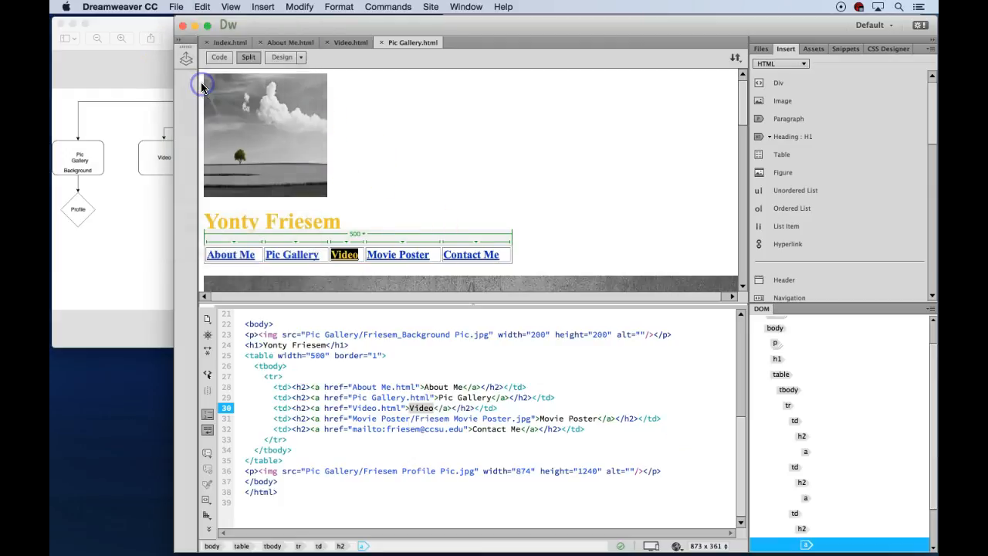
# - Check the navigation tables on the Video, About Me and Index pages for entries still without links
pyautogui.click(375, 181)
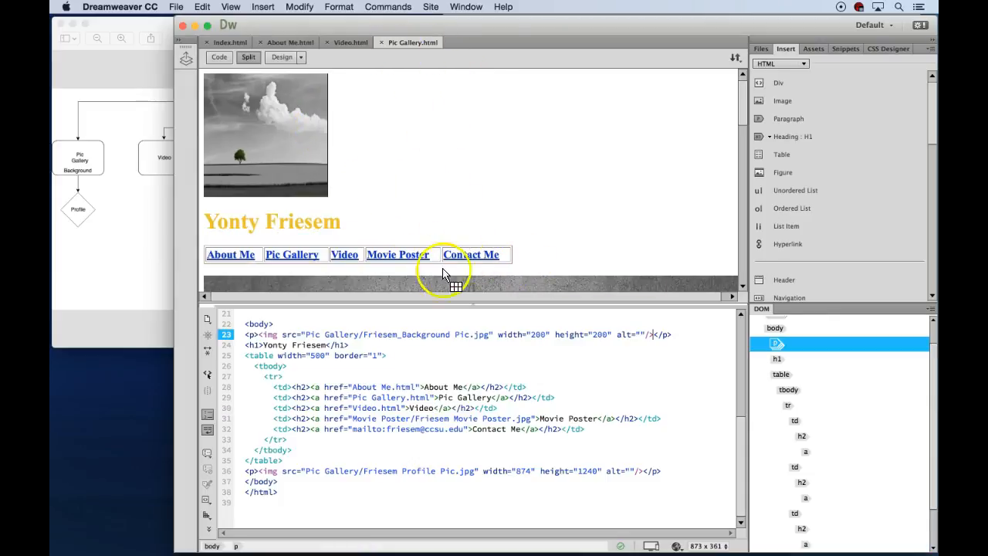
pyautogui.click(342, 44)
pyautogui.click(285, 43)
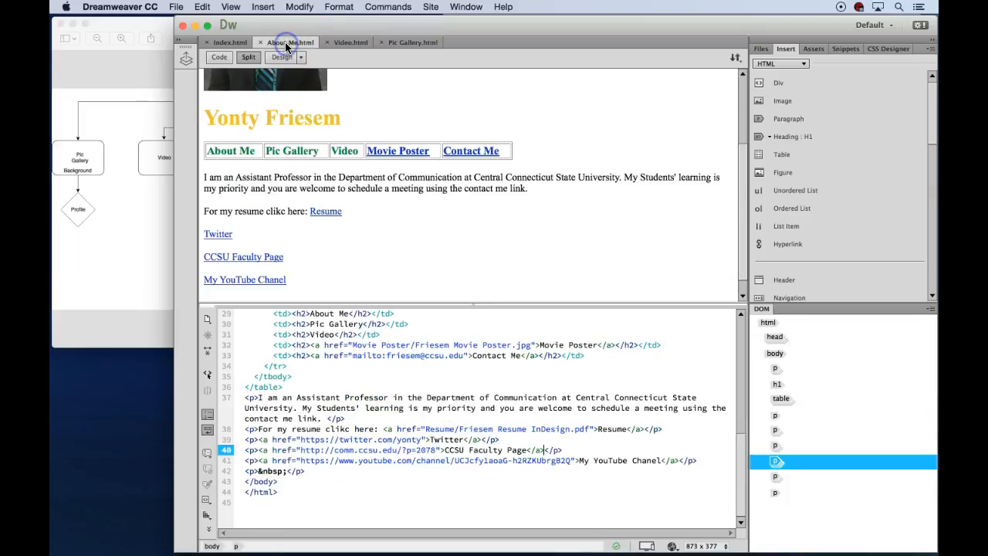
pyautogui.click(226, 42)
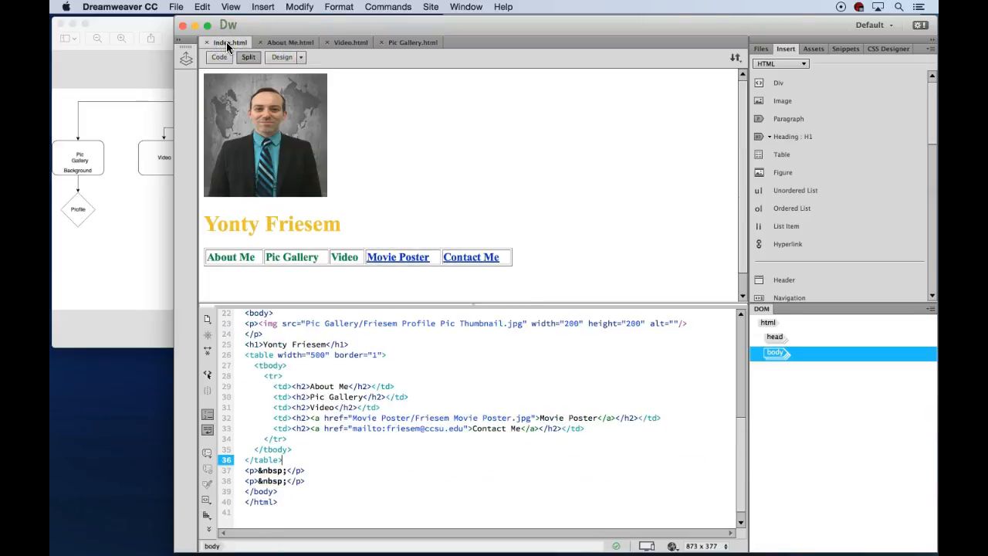
pyautogui.click(357, 259)
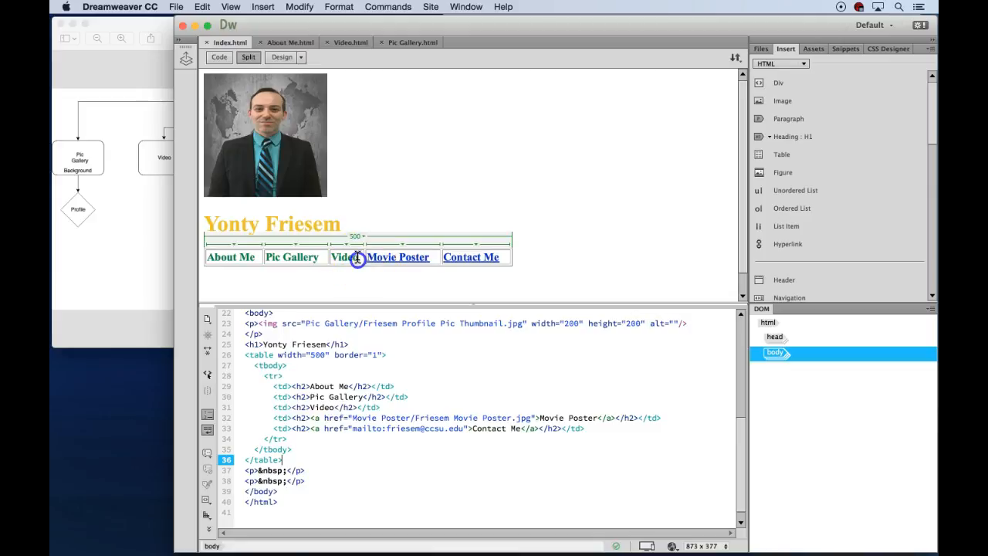
pyautogui.click(356, 260)
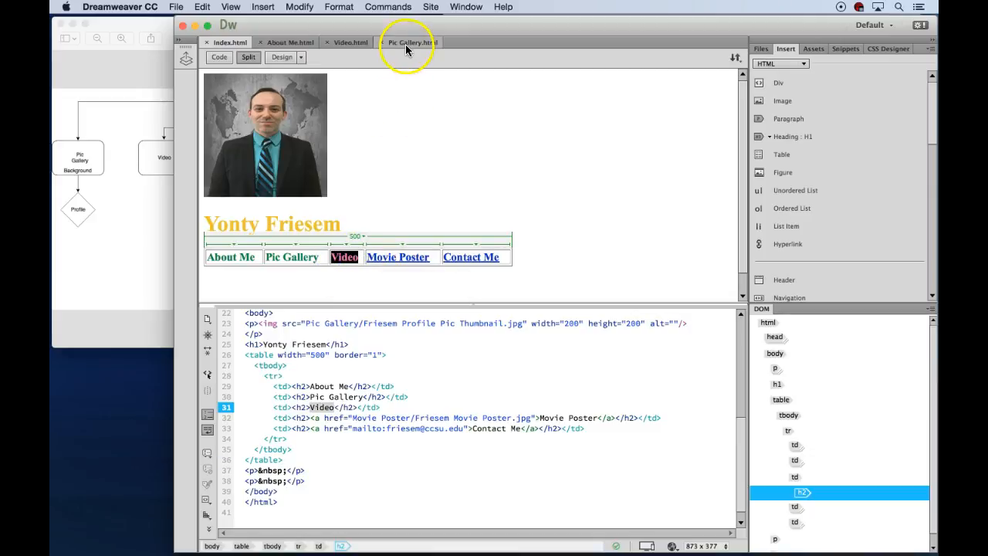
# - Copy the code of the linked navigation table row, from <tr> to </tr>, on the Pic Gallery page
pyautogui.click(405, 43)
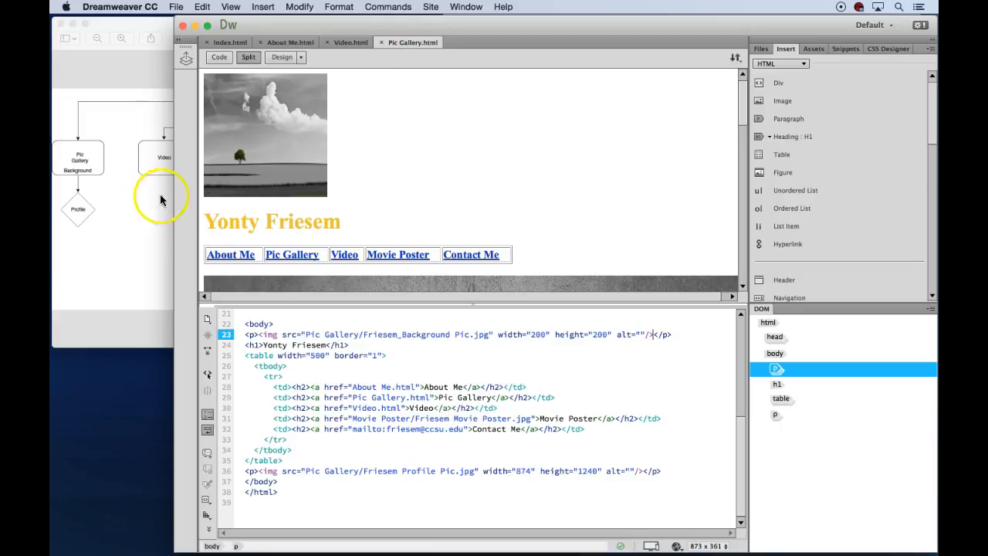
pyautogui.click(202, 249)
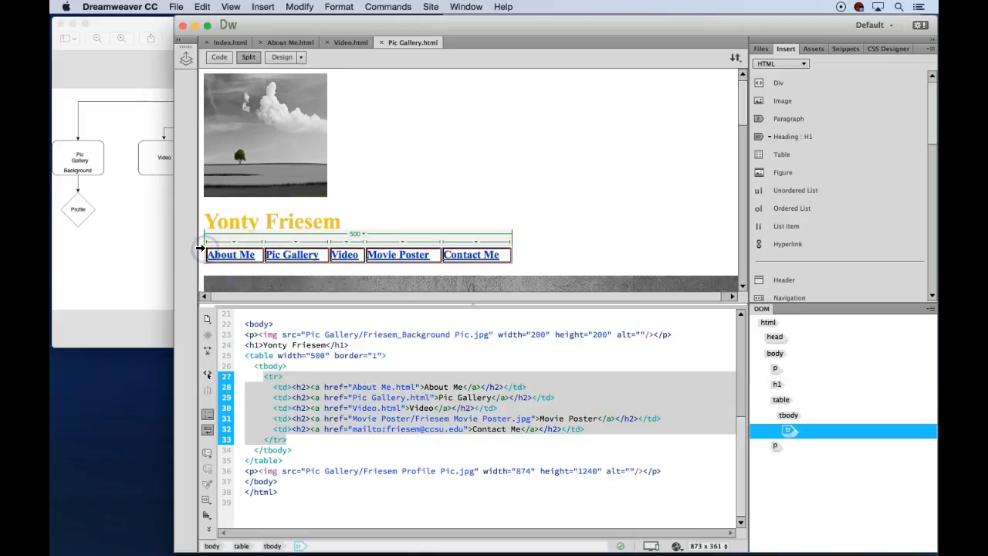
pyautogui.click(283, 419)
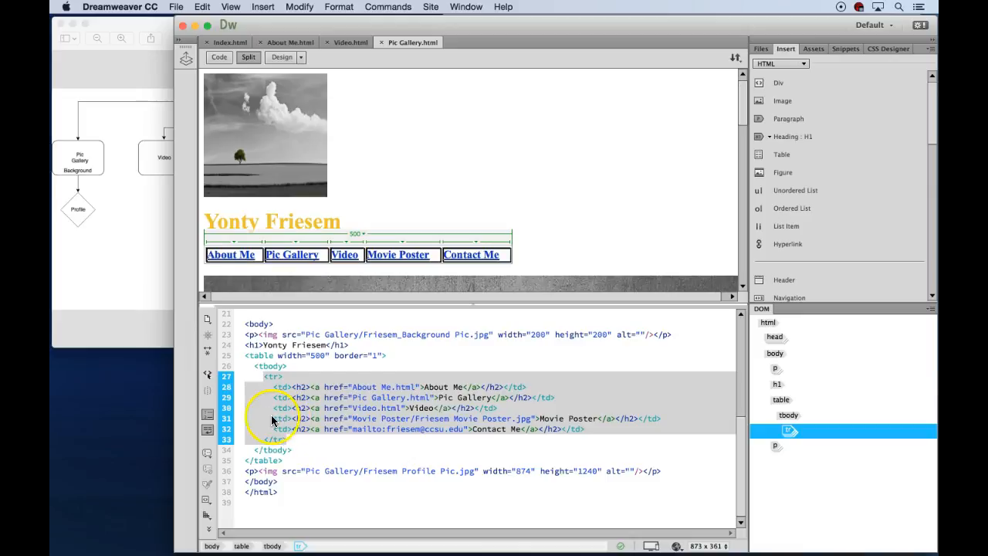
pyautogui.moveTo(266, 375); pyautogui.dragTo(305, 441)
pyautogui.rightClick(289, 416)
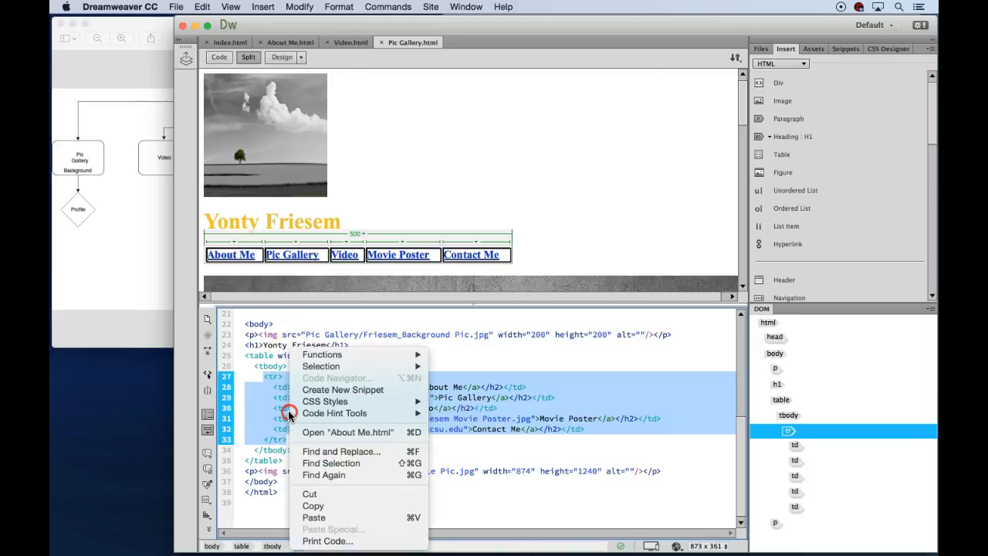
pyautogui.click(337, 507)
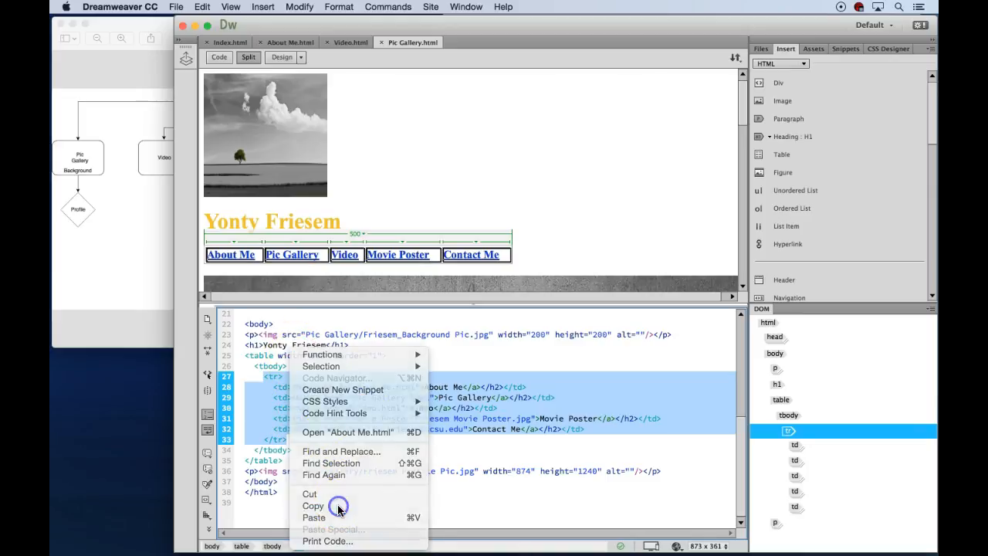
# - Replace the navigation table's <tr> row code in Video.html with the copied linked row and save the page
pyautogui.click(346, 44)
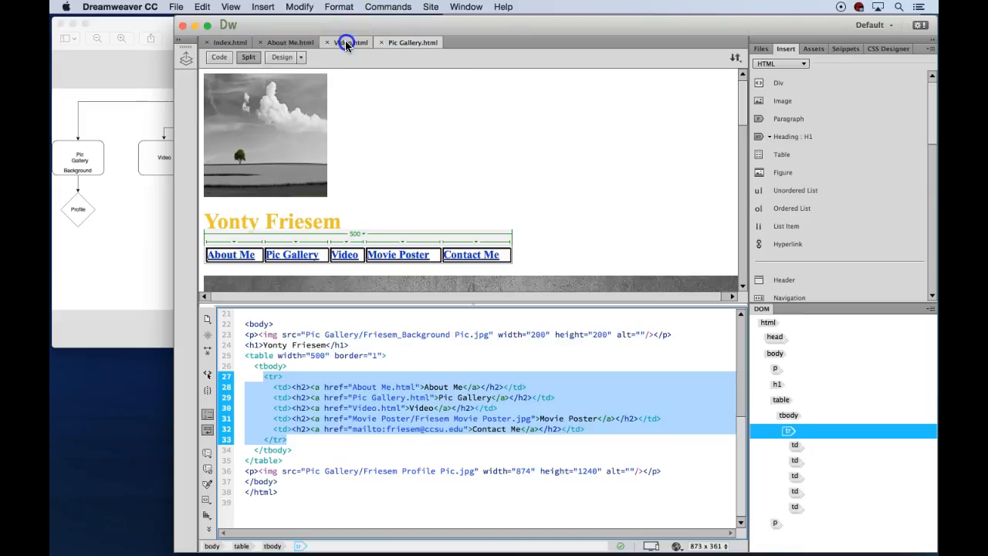
pyautogui.click(261, 386)
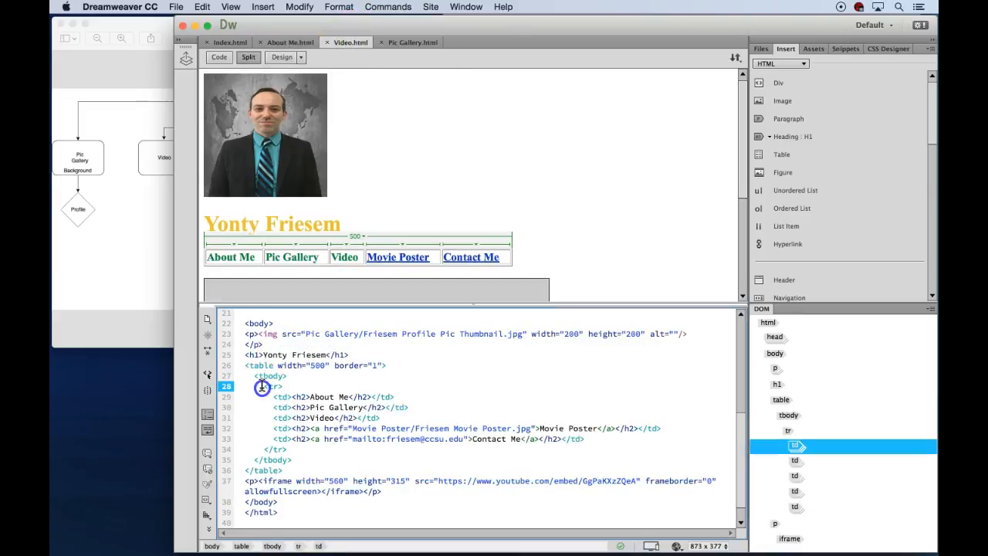
pyautogui.click(225, 265)
pyautogui.moveTo(262, 387); pyautogui.dragTo(305, 451)
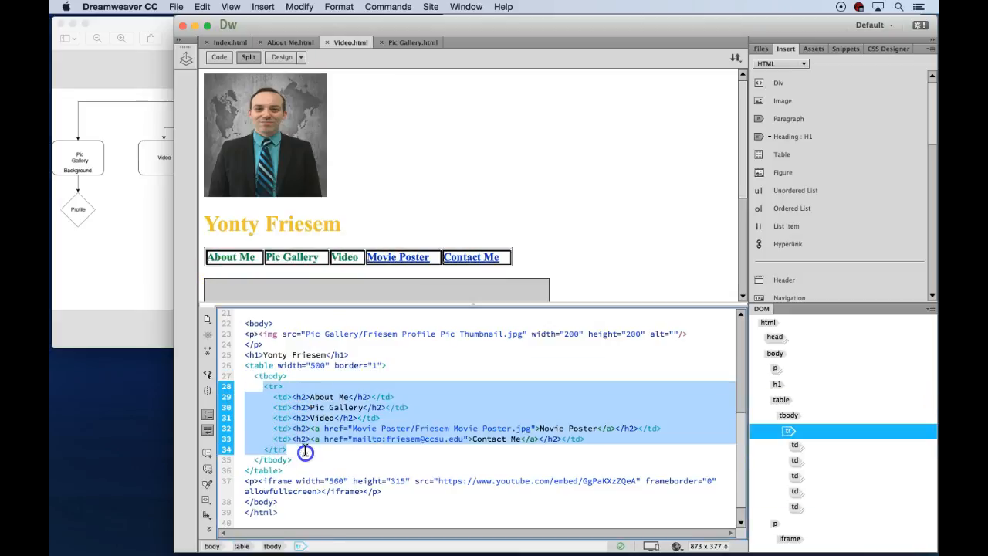
pyautogui.rightClick(290, 408)
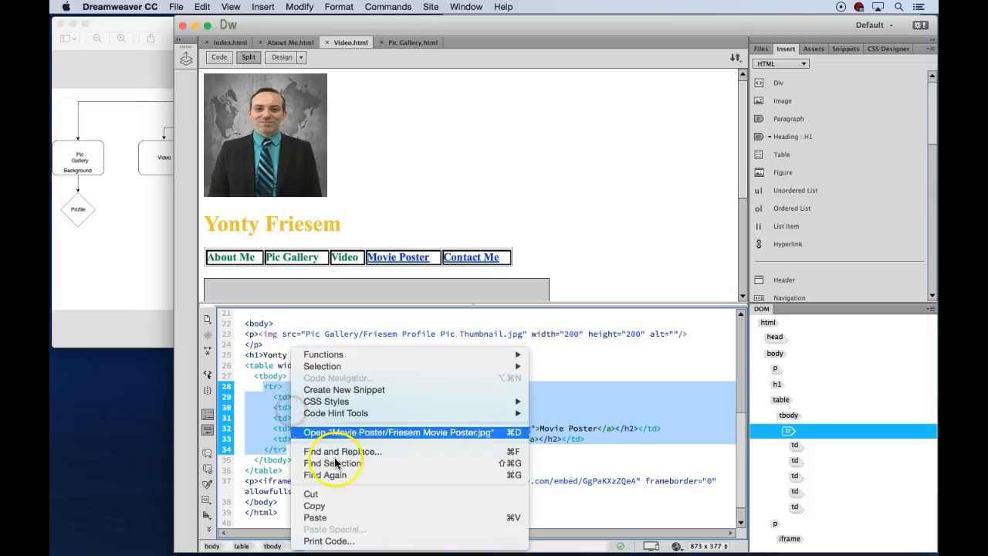
pyautogui.click(338, 517)
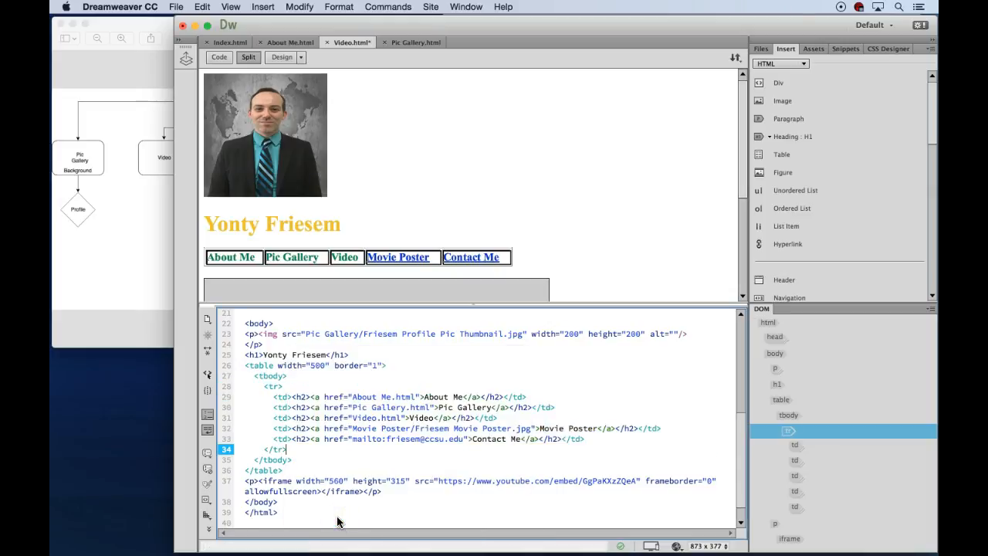
pyautogui.click(390, 181)
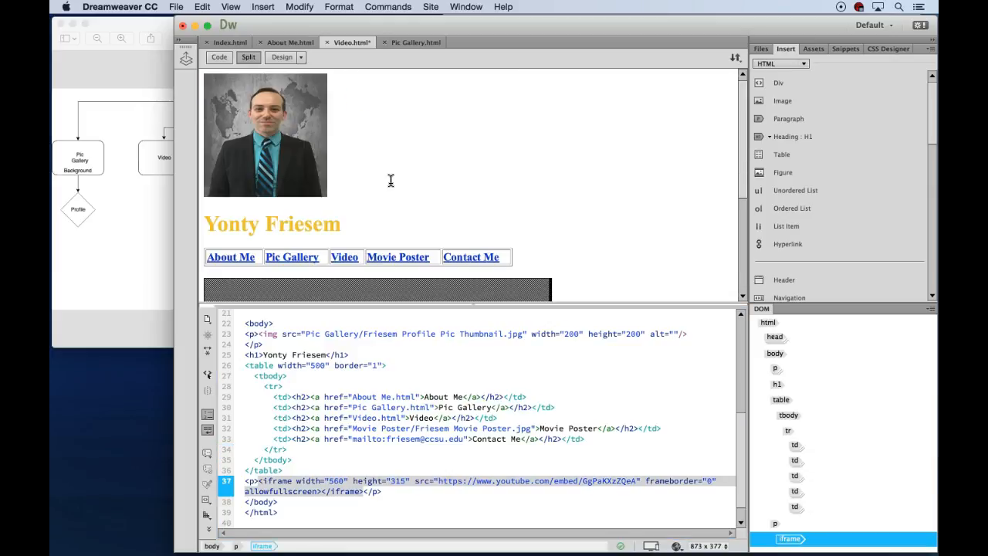
pyautogui.click(176, 7)
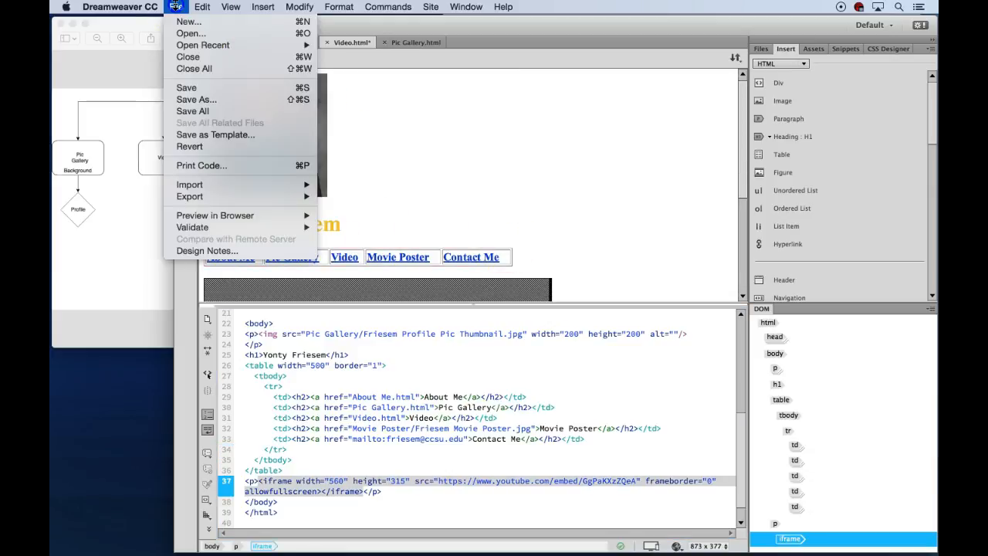
pyautogui.click(187, 88)
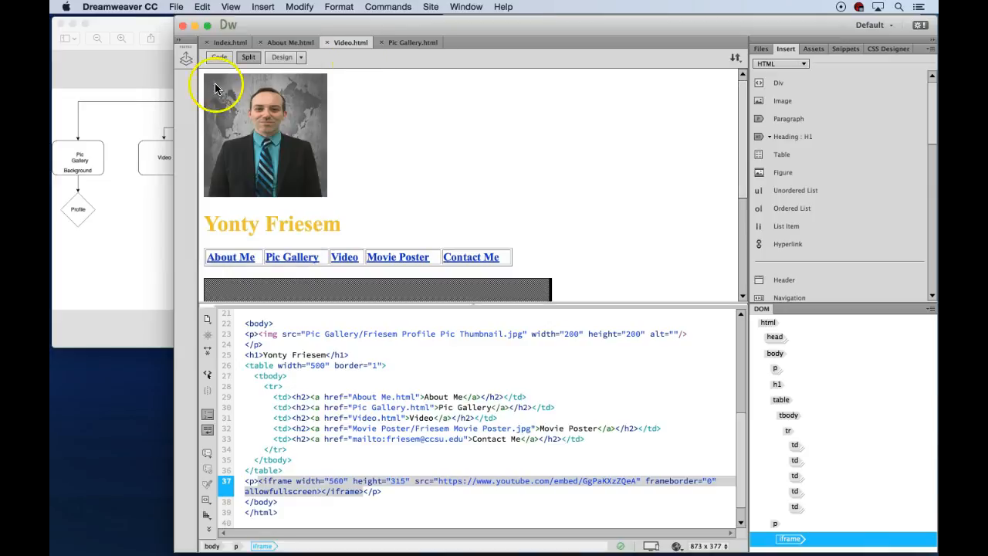
# - Replace the navigation table's <tr> row code in About Me.html with the copied linked row and save the page
pyautogui.click(402, 43)
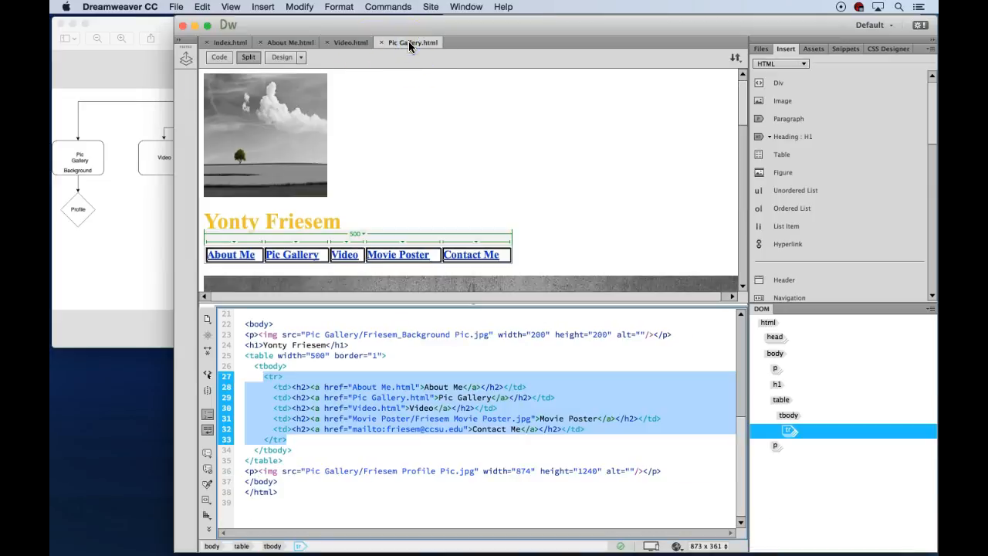
pyautogui.click(347, 44)
pyautogui.click(288, 42)
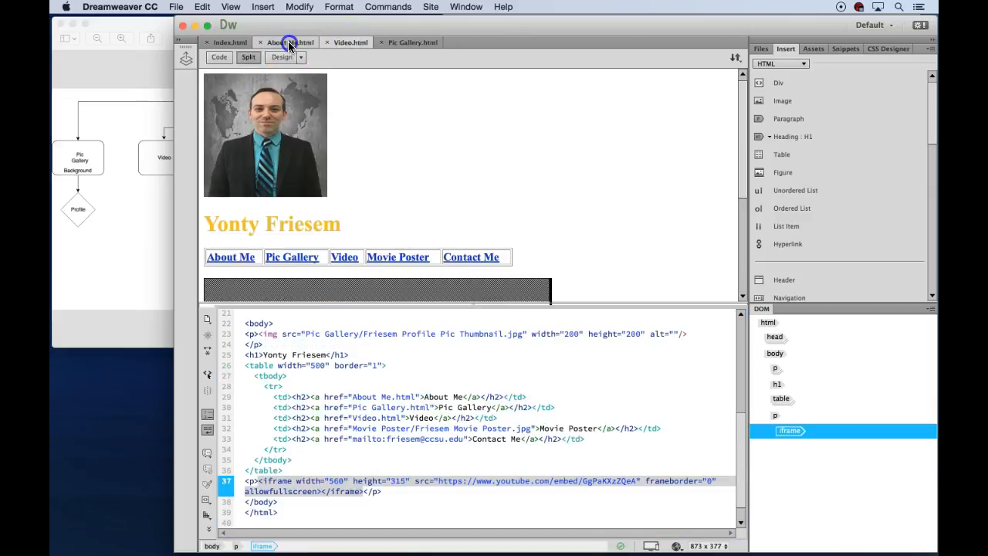
pyautogui.scroll(5, 330, 355)
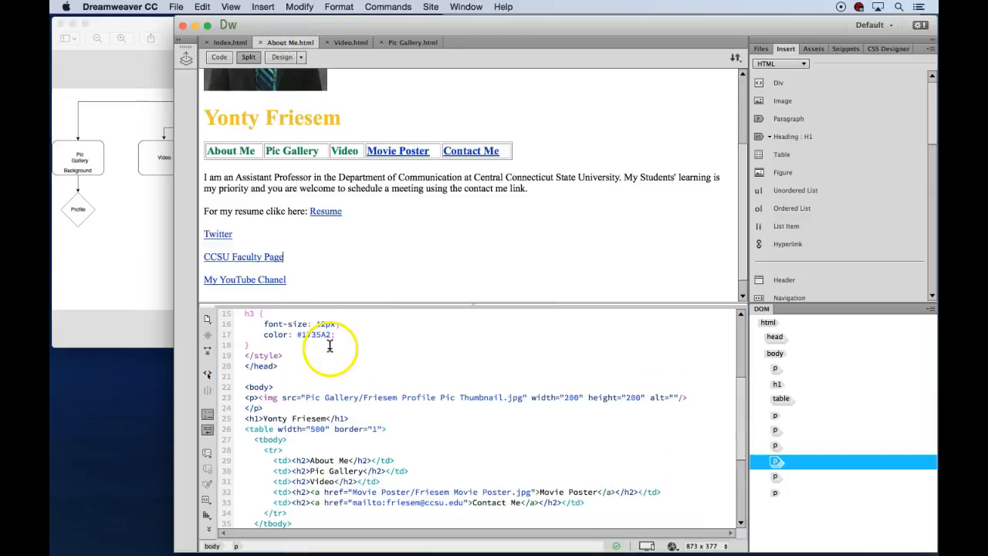
pyautogui.click(315, 157)
pyautogui.click(301, 475)
pyautogui.scroll(-4, 301, 477)
pyautogui.moveTo(265, 336); pyautogui.dragTo(311, 397)
pyautogui.rightClick(312, 396)
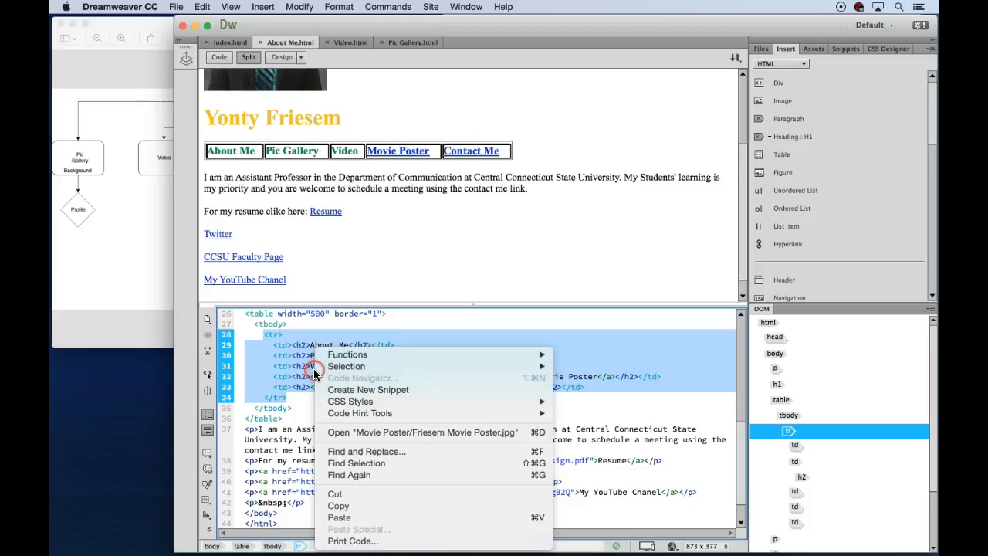
pyautogui.click(345, 517)
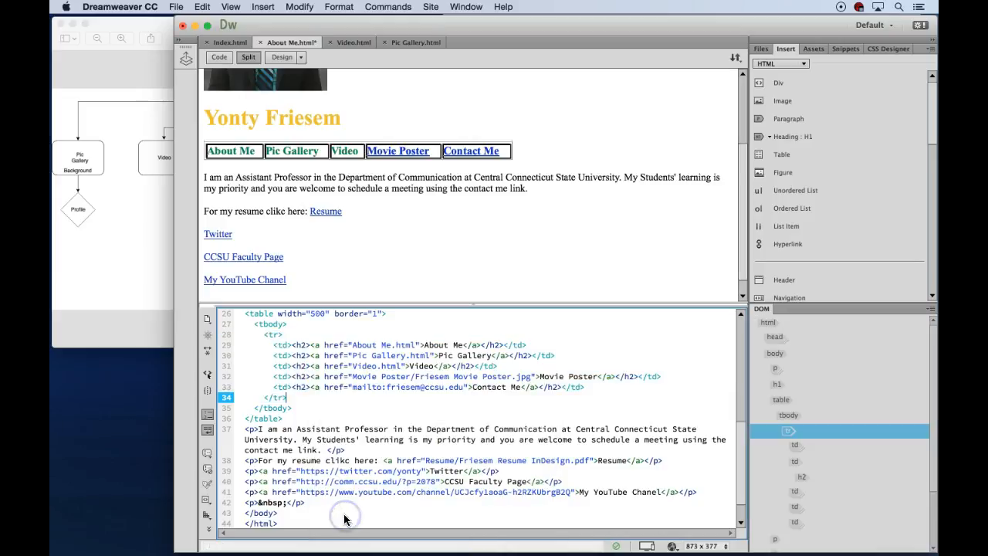
pyautogui.click(366, 188)
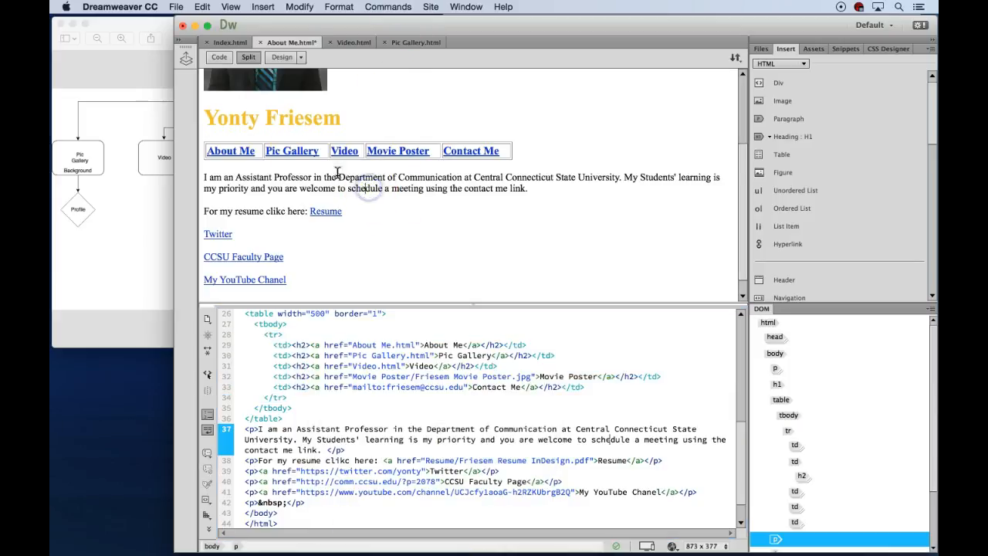
pyautogui.click(176, 7)
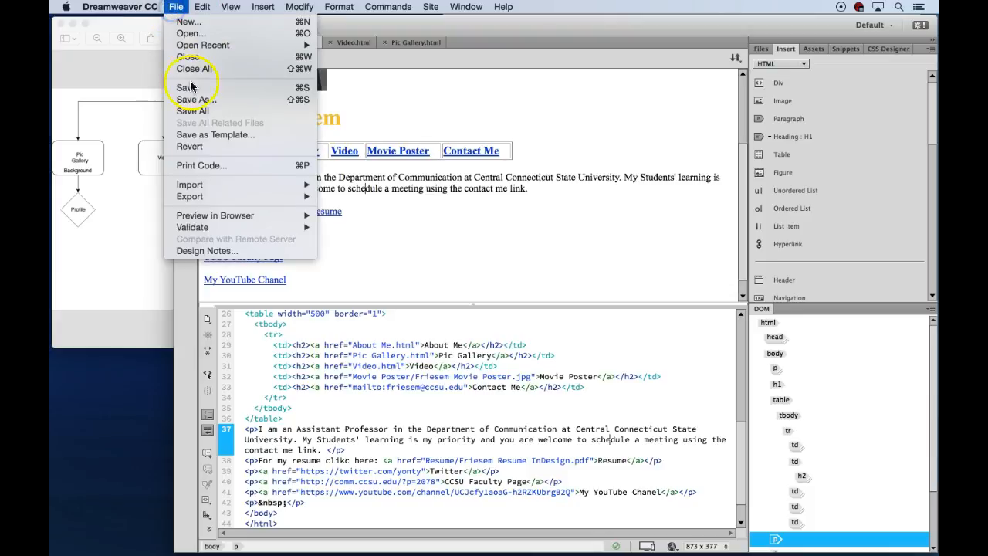
pyautogui.click(191, 90)
# - Replace the navigation table's <tr> row code in Index.html with the copied linked row and save the page
pyautogui.click(222, 42)
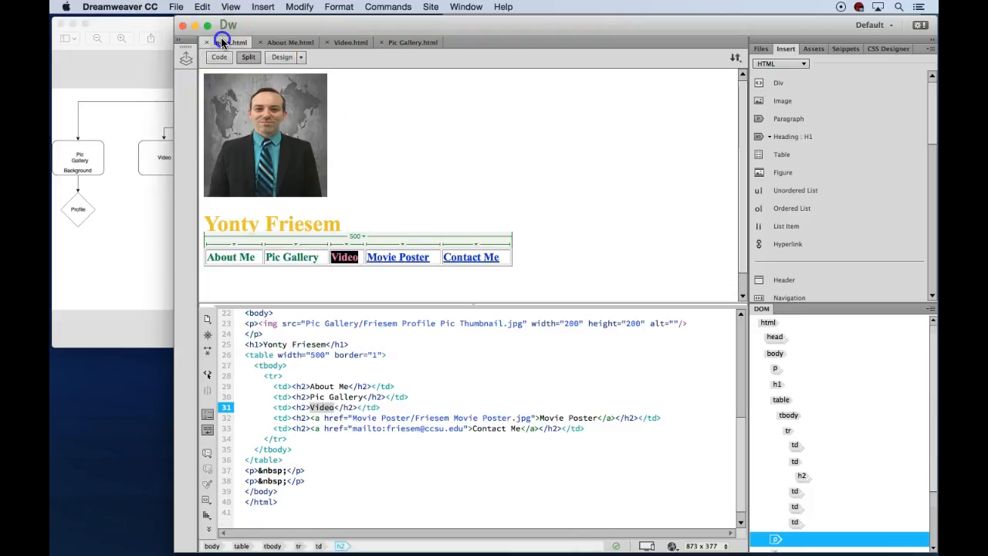
pyautogui.click(207, 263)
pyautogui.click(292, 400)
pyautogui.click(263, 376)
pyautogui.moveTo(263, 376); pyautogui.dragTo(308, 439)
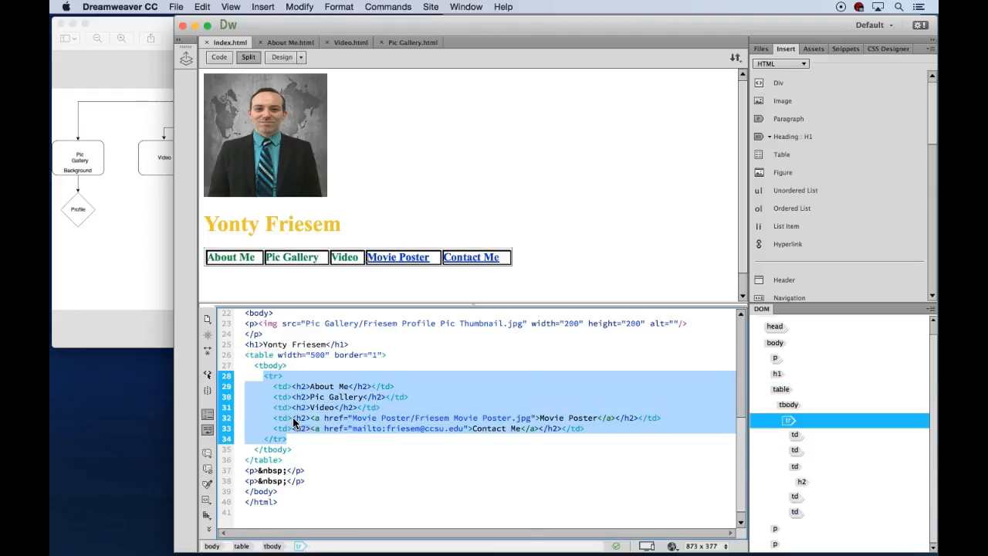
pyautogui.rightClick(307, 437)
pyautogui.click(330, 516)
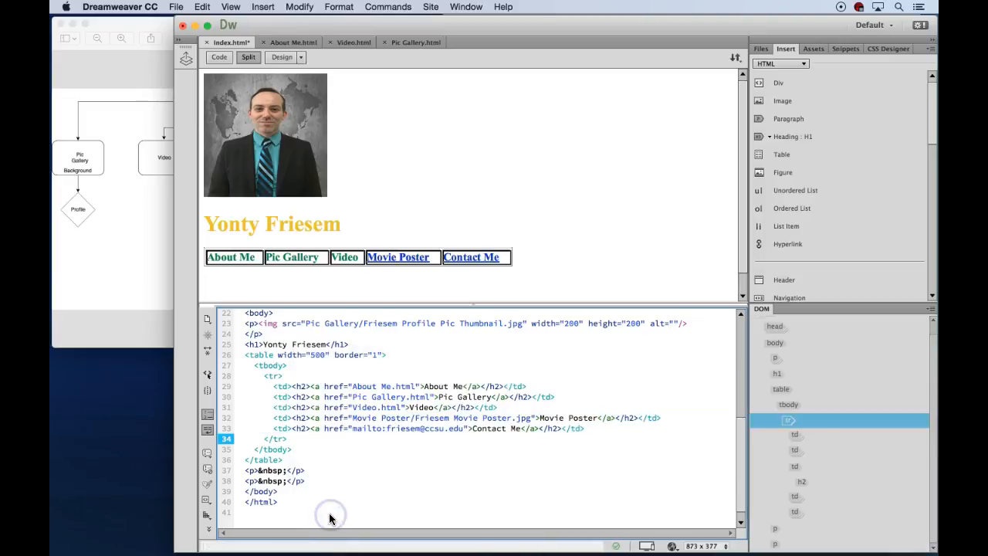
pyautogui.click(367, 182)
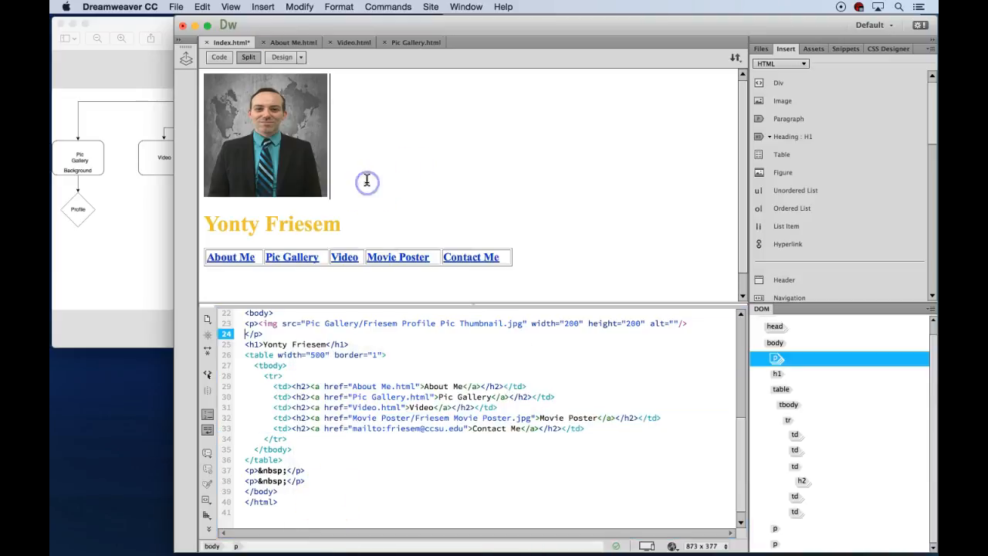
pyautogui.click(176, 7)
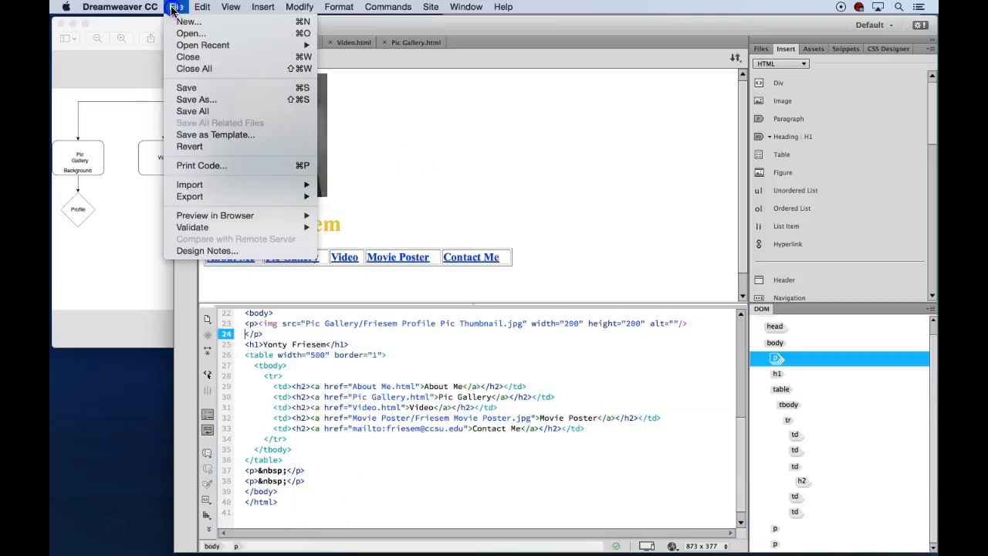
pyautogui.click(179, 86)
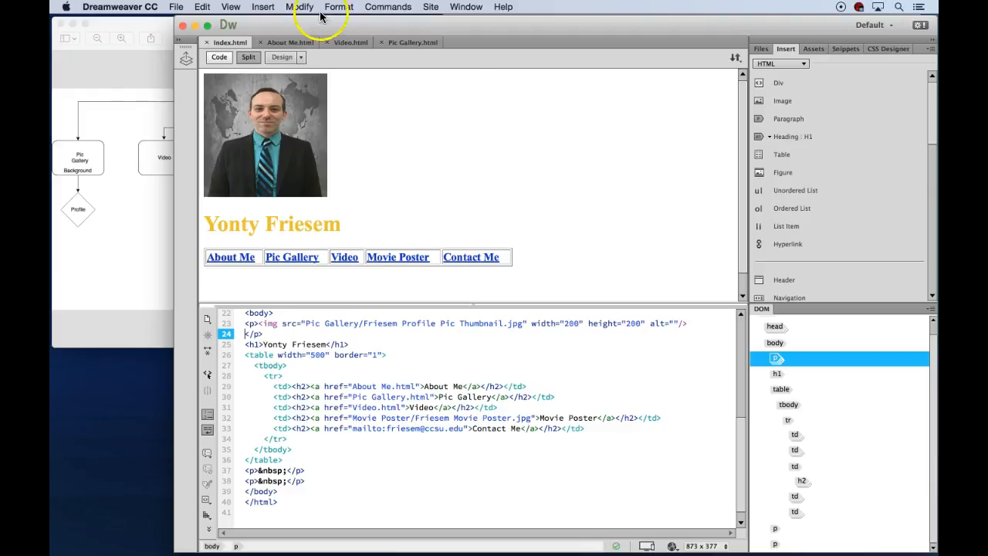
# - Preview the Index page in Safari and test the About Me link and that page's Resume link
pyautogui.click(677, 549)
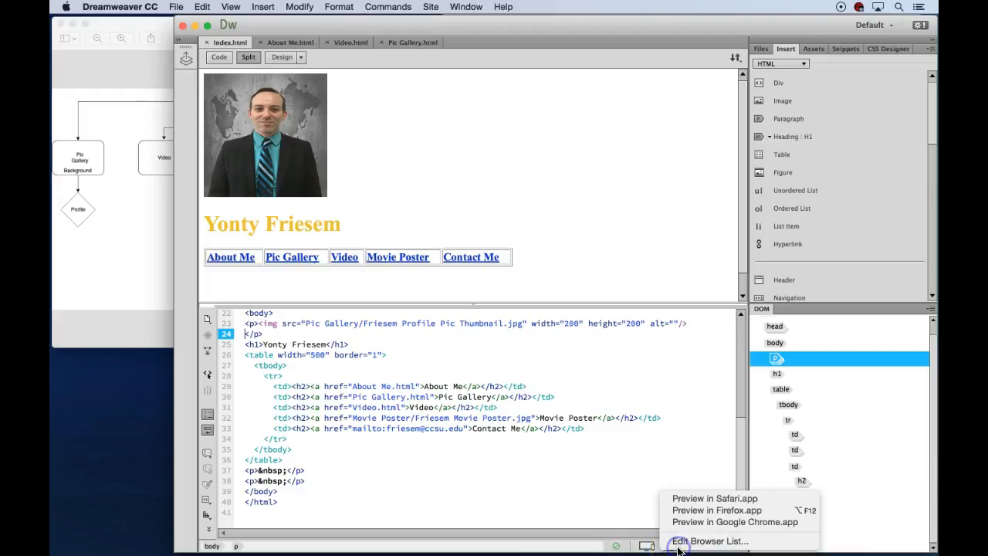
pyautogui.click(699, 499)
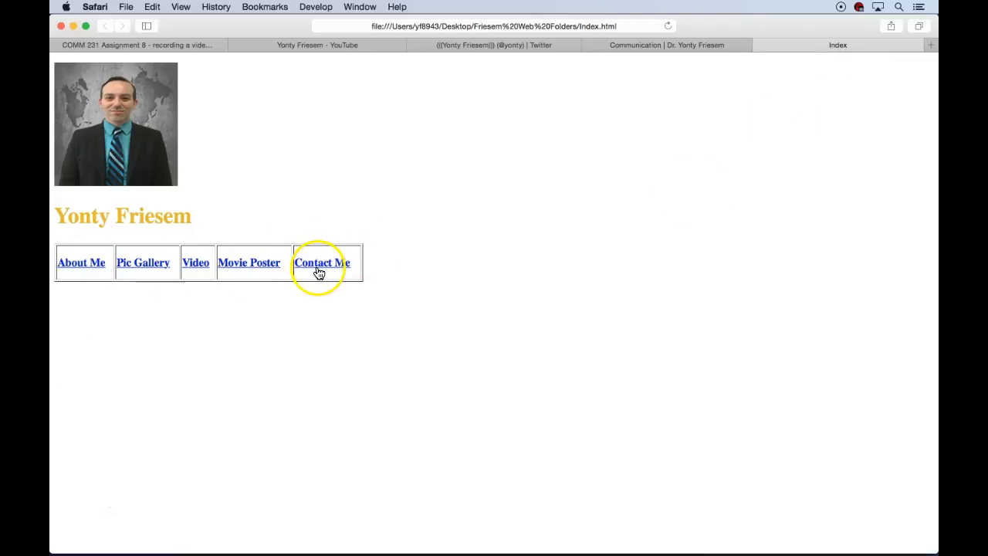
pyautogui.click(68, 270)
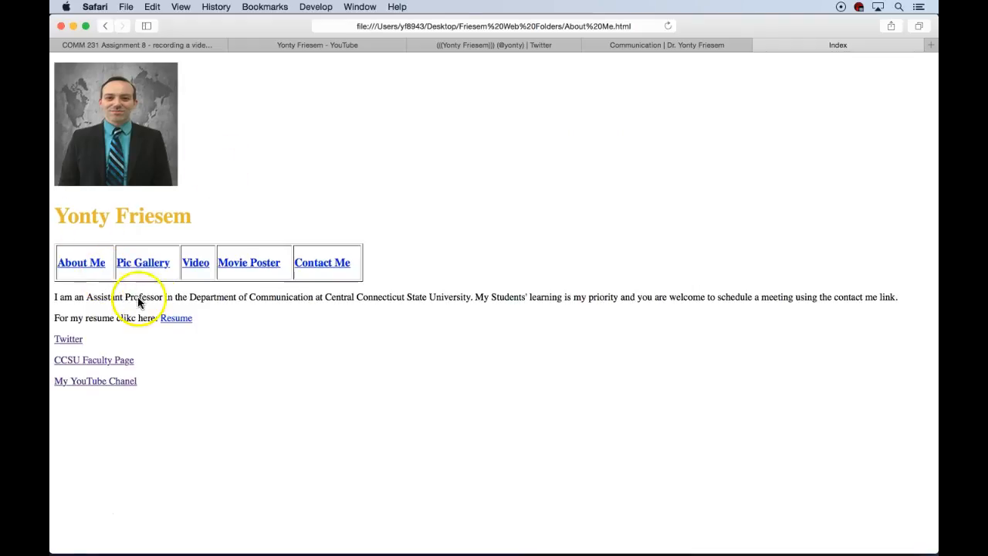
pyautogui.click(174, 319)
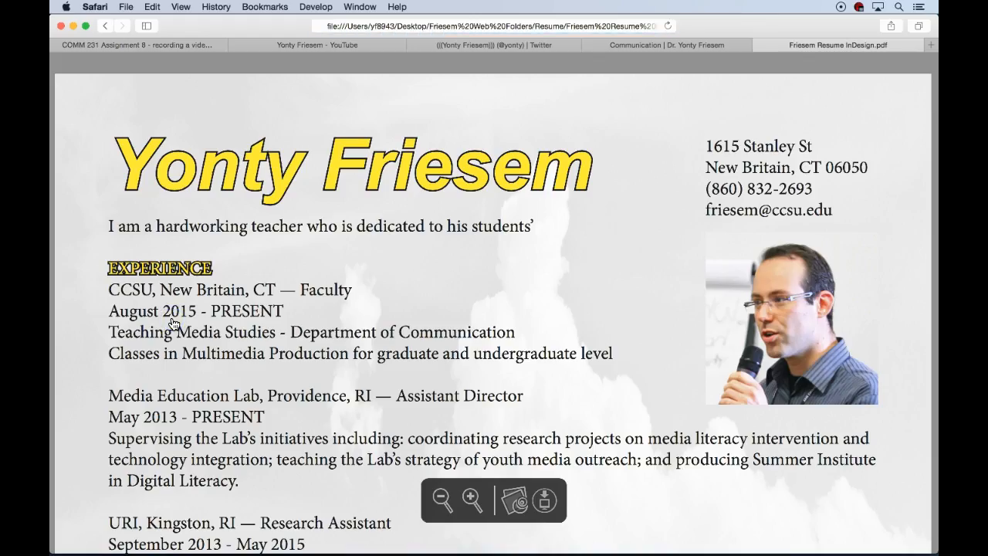
# - Skim the resume, return to the About Me page and test its Twitter, CCSU Faculty Page and YouTube channel links
pyautogui.scroll(-10, 187, 419)
pyautogui.scroll(10, 177, 419)
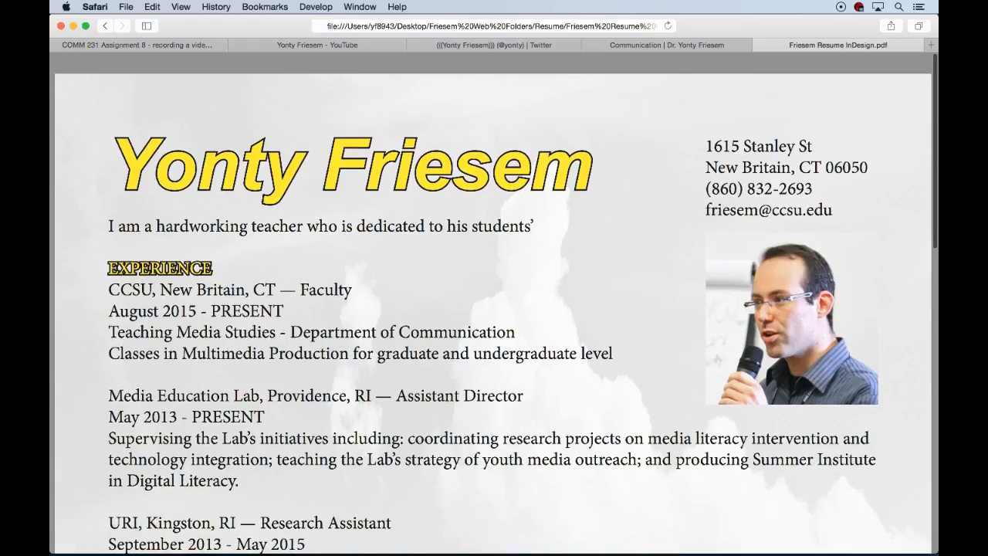
pyautogui.click(105, 25)
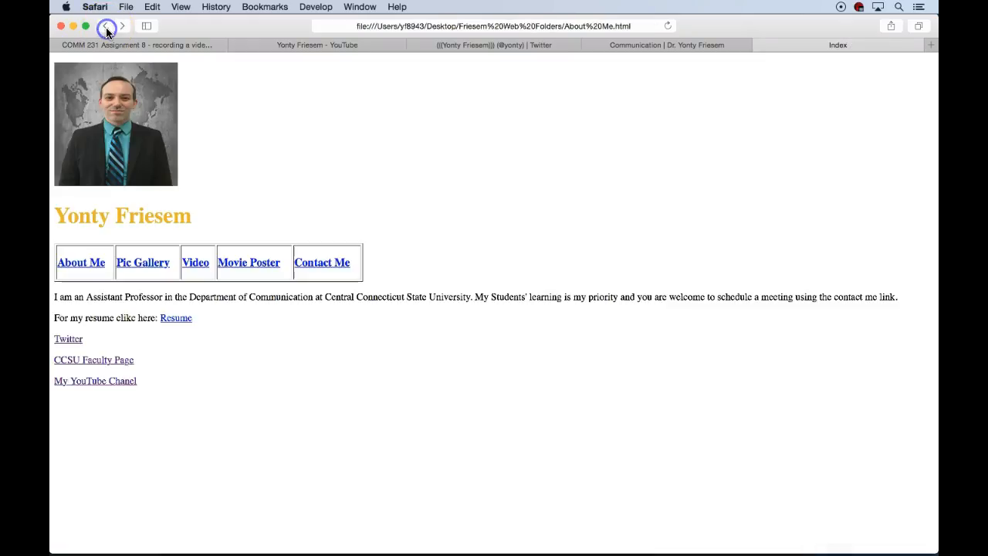
pyautogui.click(68, 339)
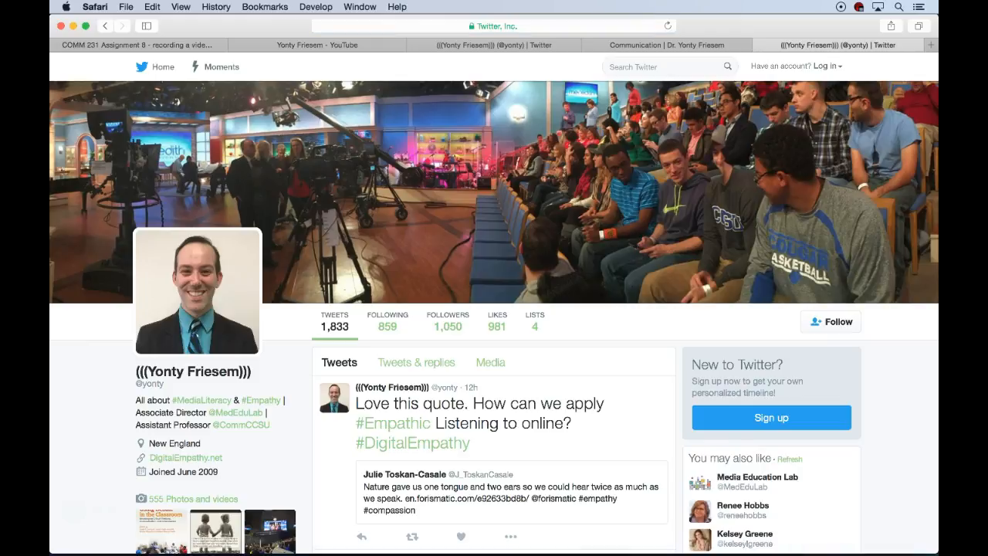
pyautogui.click(105, 25)
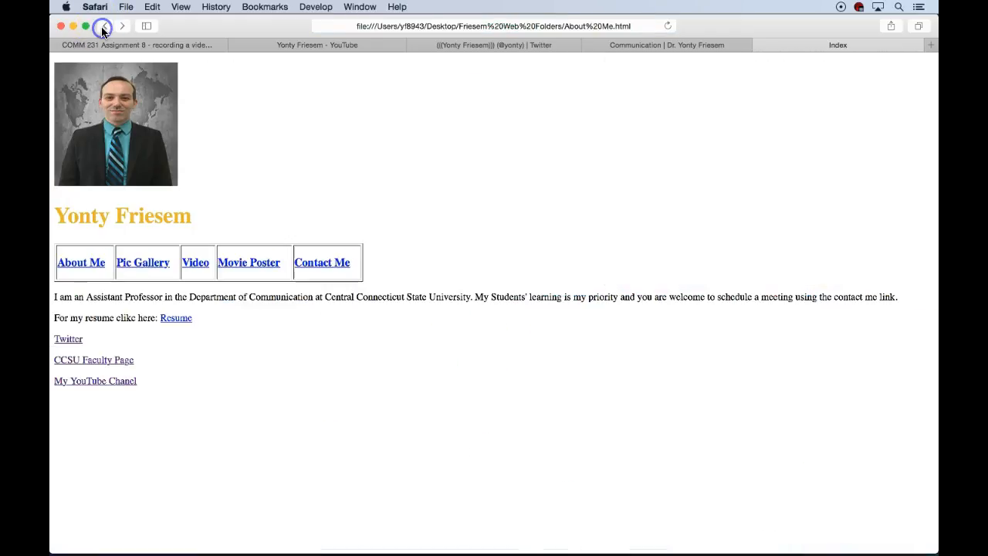
pyautogui.click(84, 363)
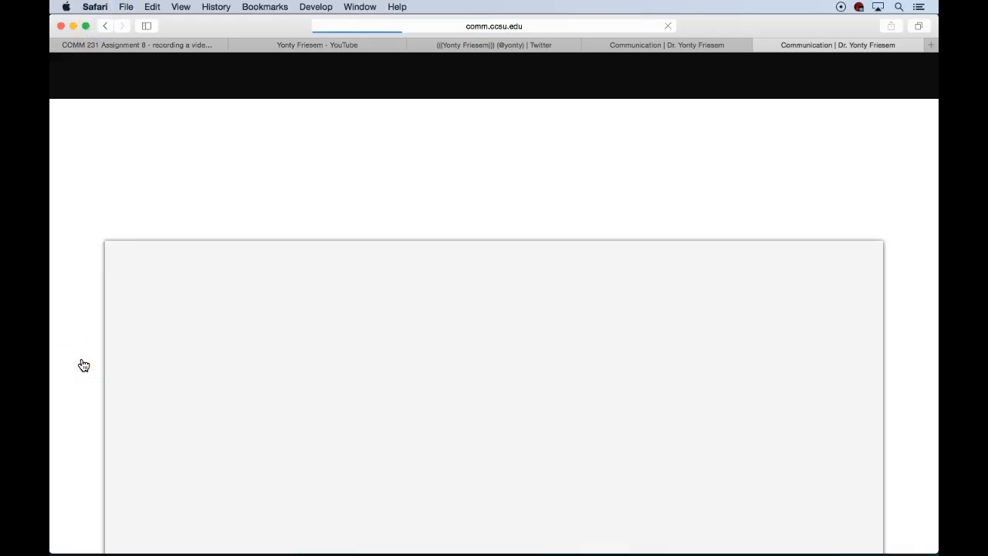
pyautogui.click(106, 26)
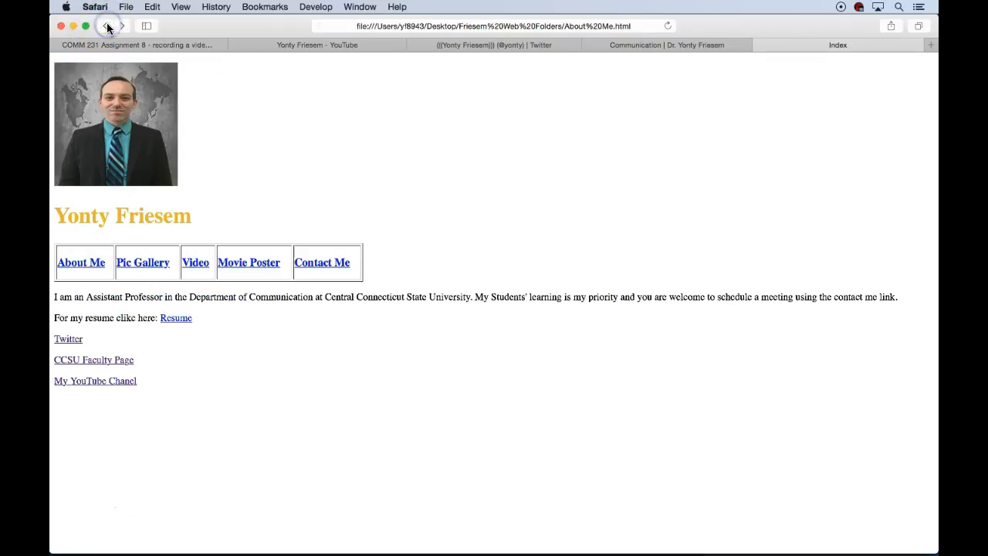
pyautogui.click(95, 382)
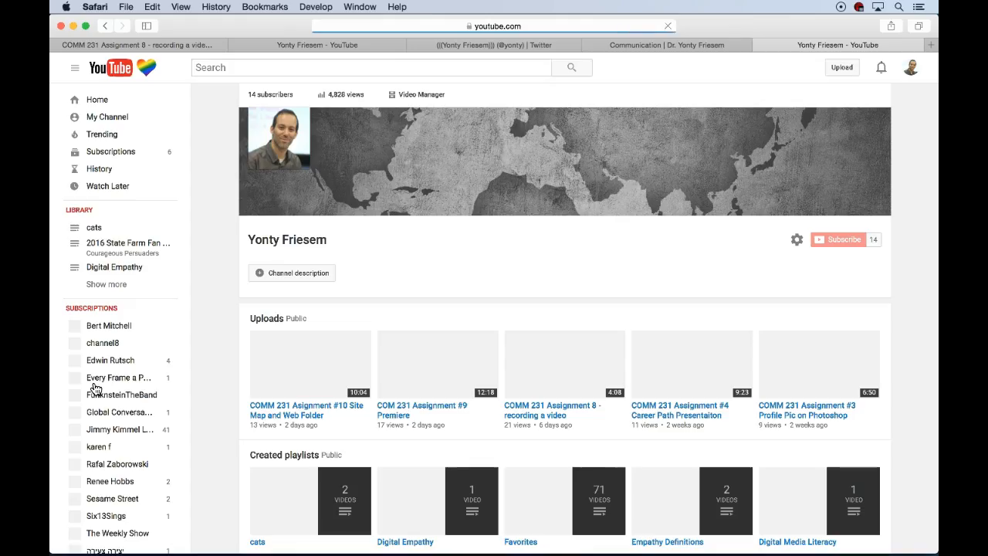
pyautogui.click(105, 26)
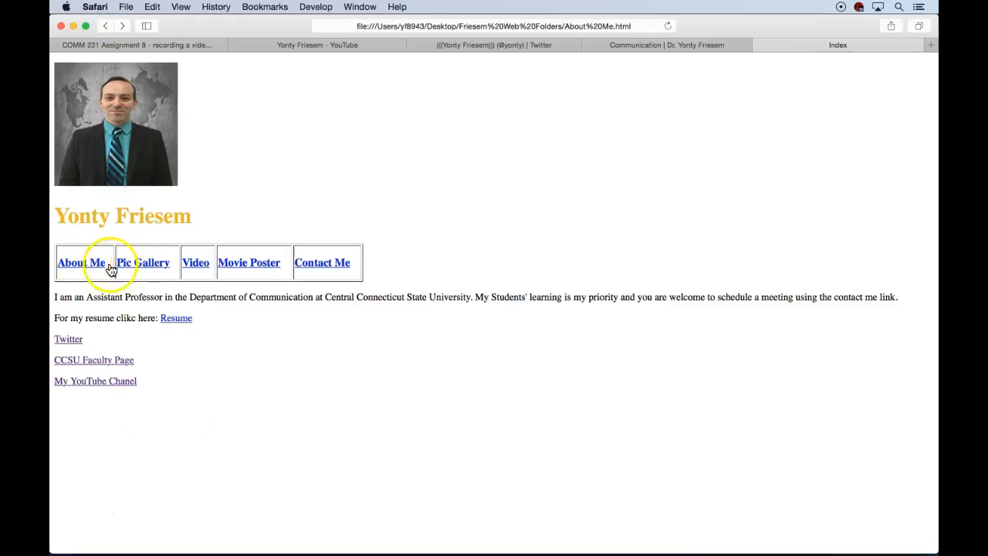
# - Test the Pic Gallery, Video and Movie Poster navigation links, skimming the gallery and returning from the poster image to the Video page
pyautogui.click(144, 268)
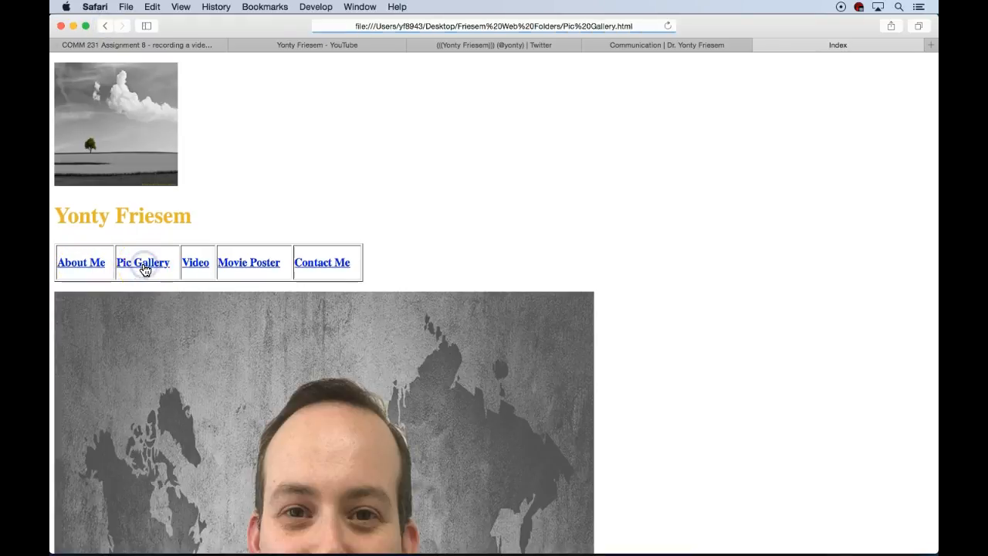
pyautogui.scroll(-3, 194, 378)
pyautogui.scroll(-3, 193, 379)
pyautogui.scroll(6, 194, 379)
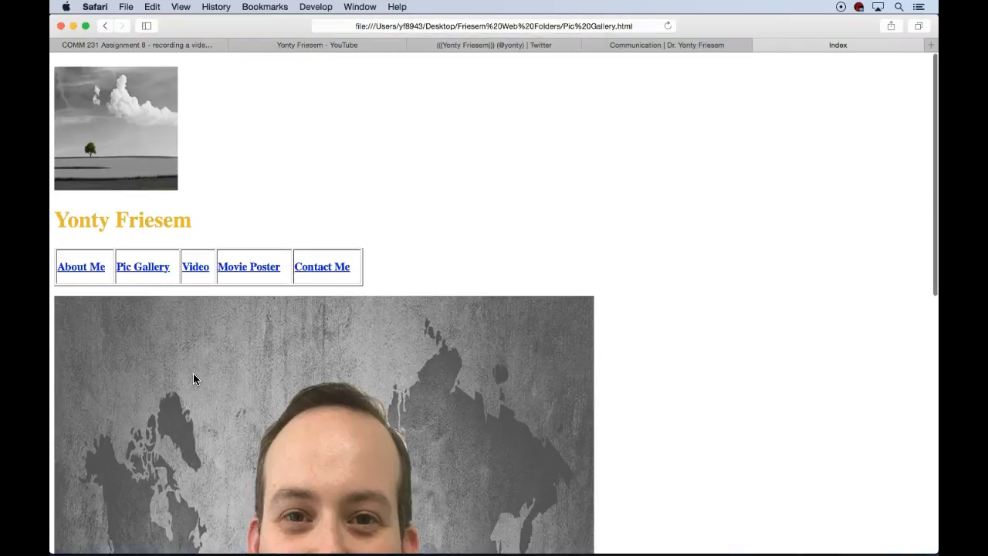
pyautogui.click(197, 266)
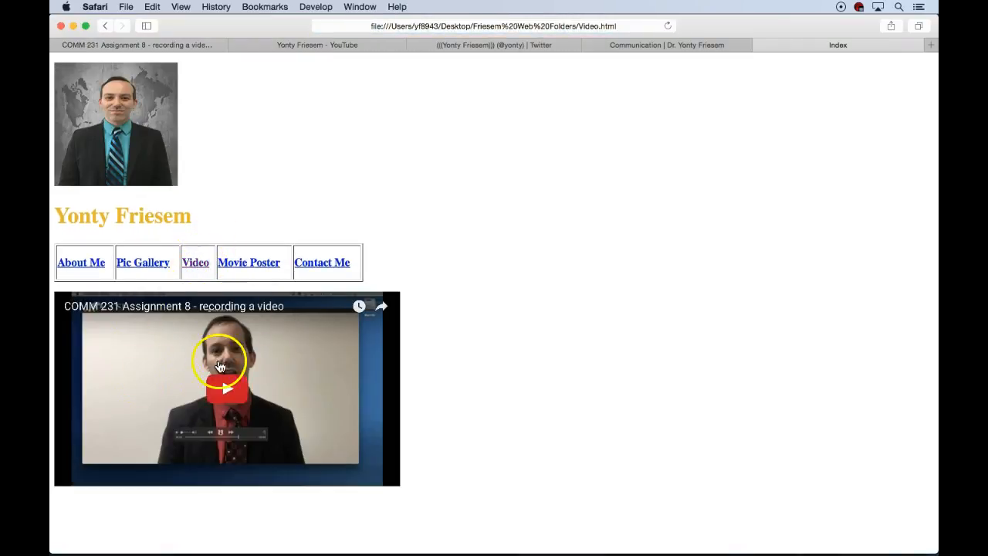
pyautogui.click(242, 264)
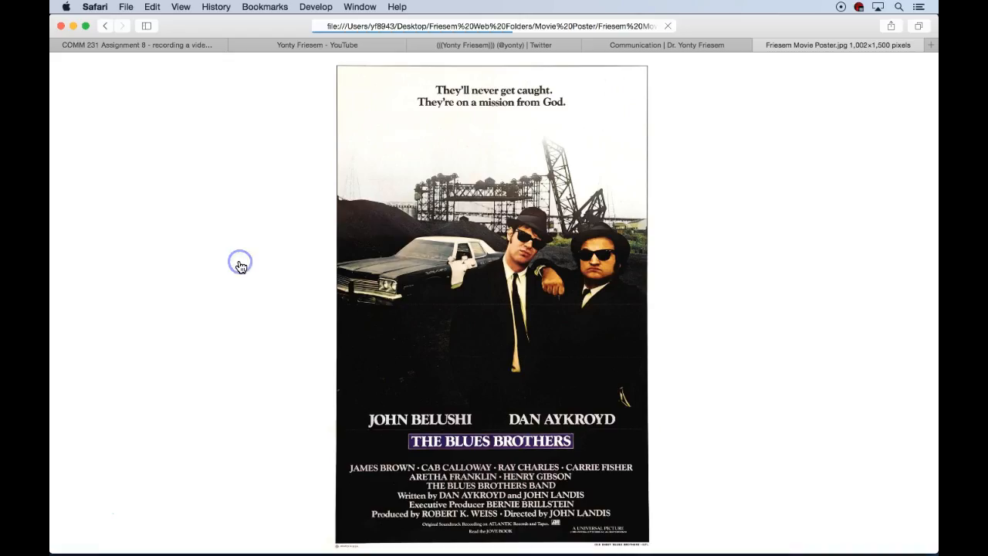
pyautogui.click(105, 25)
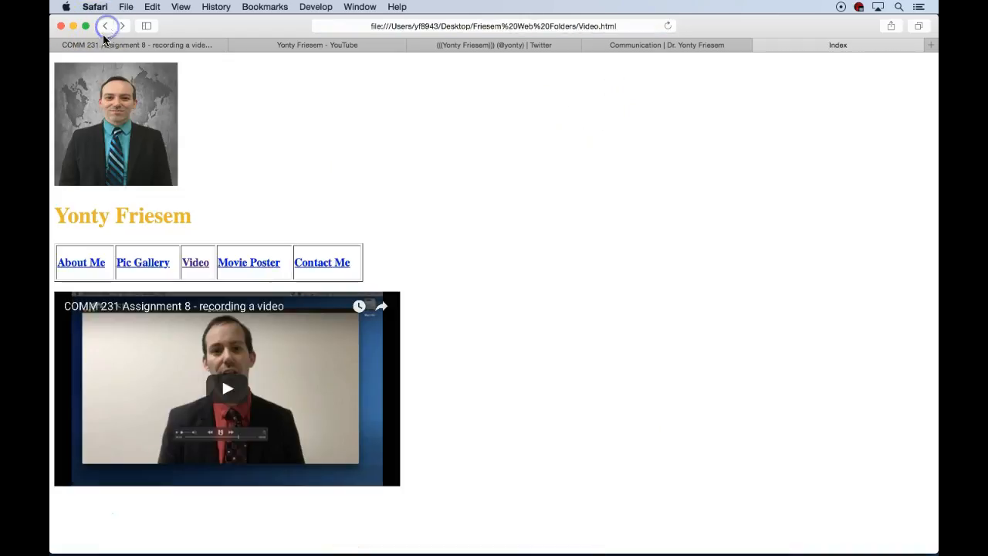
# - Test the Contact Me link, then put away the Outlook inbox and close the addressed blank email
pyautogui.click(317, 264)
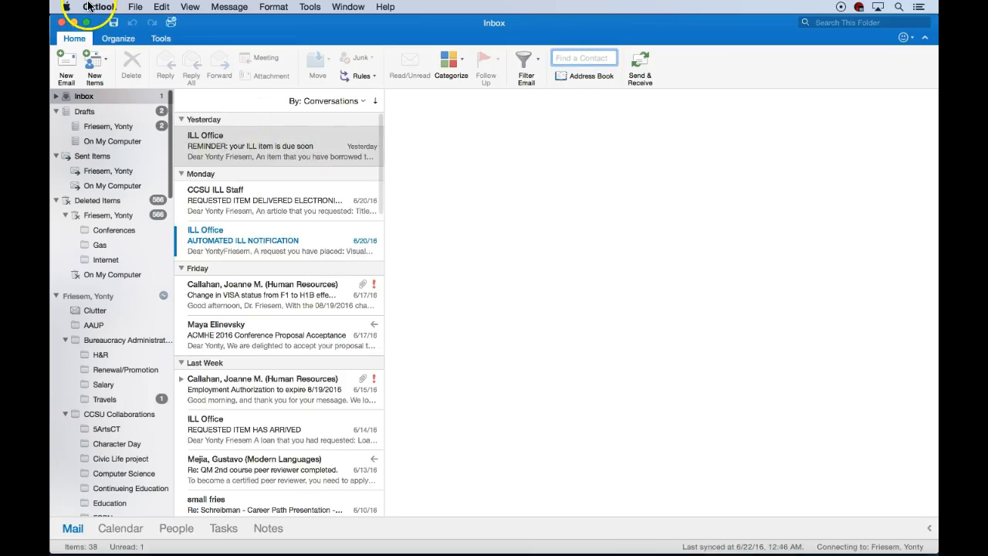
pyautogui.click(73, 26)
pyautogui.click(189, 99)
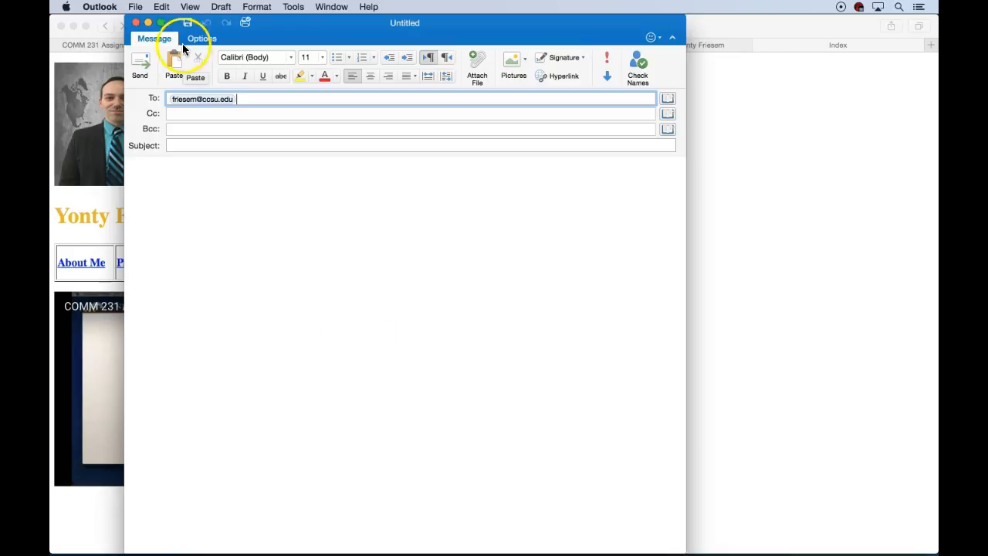
pyautogui.click(135, 23)
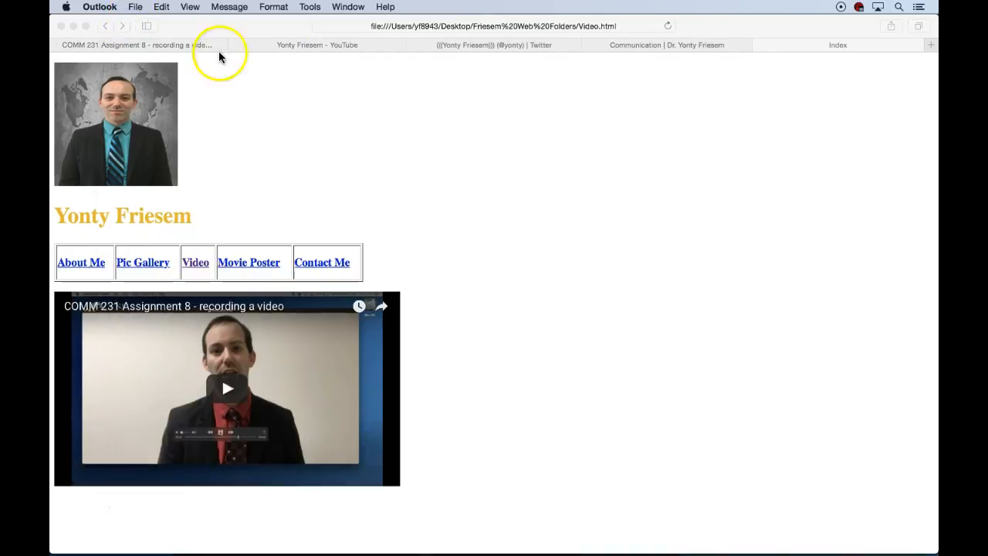
# - Minimize the Safari, Dreamweaver and site map windows and bring the website folder's Finder window forward
pyautogui.click(72, 27)
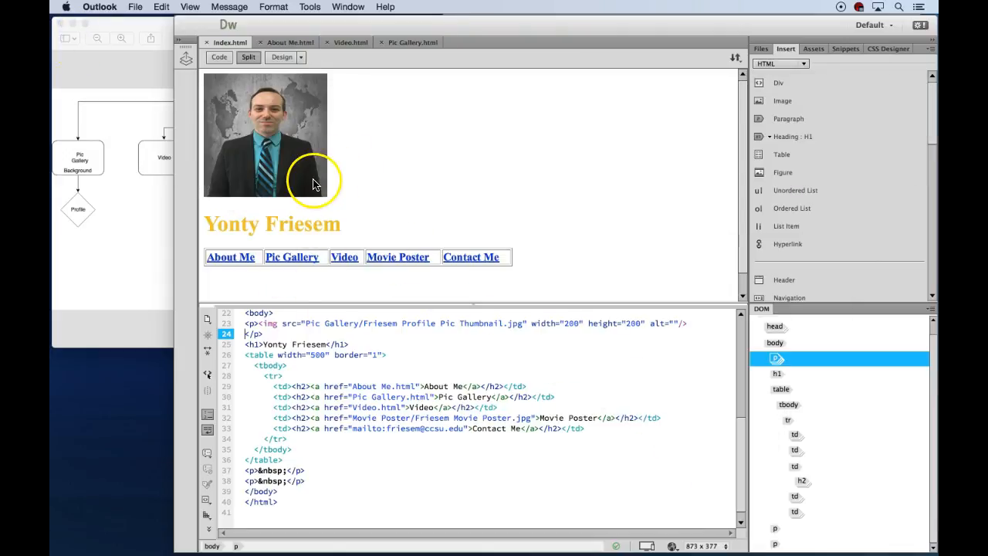
pyautogui.click(193, 25)
pyautogui.click(366, 239)
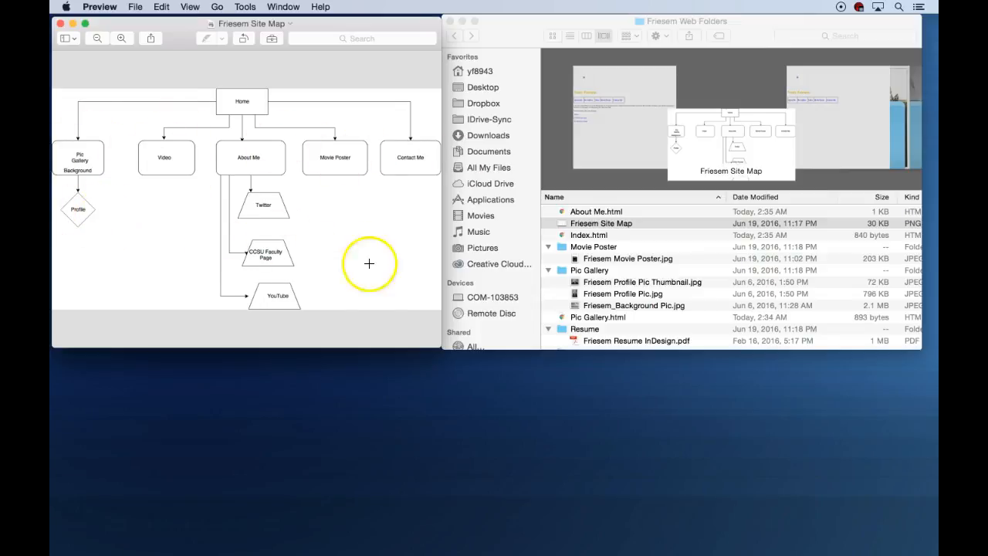
pyautogui.click(72, 23)
pyautogui.click(448, 346)
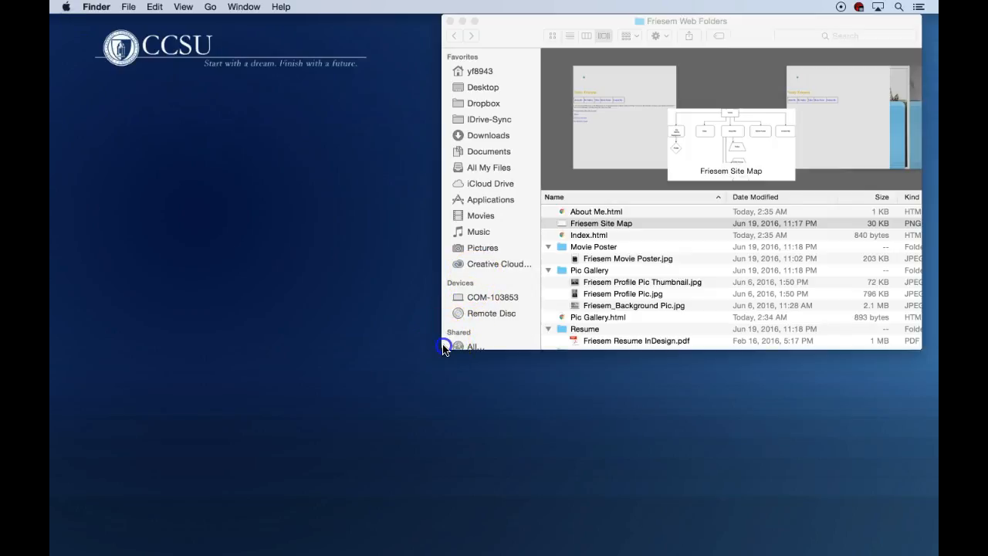
# - Reopen the website folder from the desktop, enlarge its window, collapse all four subfolders to review the contents, and close it
pyautogui.moveTo(521, 23); pyautogui.dragTo(192, 258)
pyautogui.click(123, 258)
pyautogui.doubleClick(472, 244)
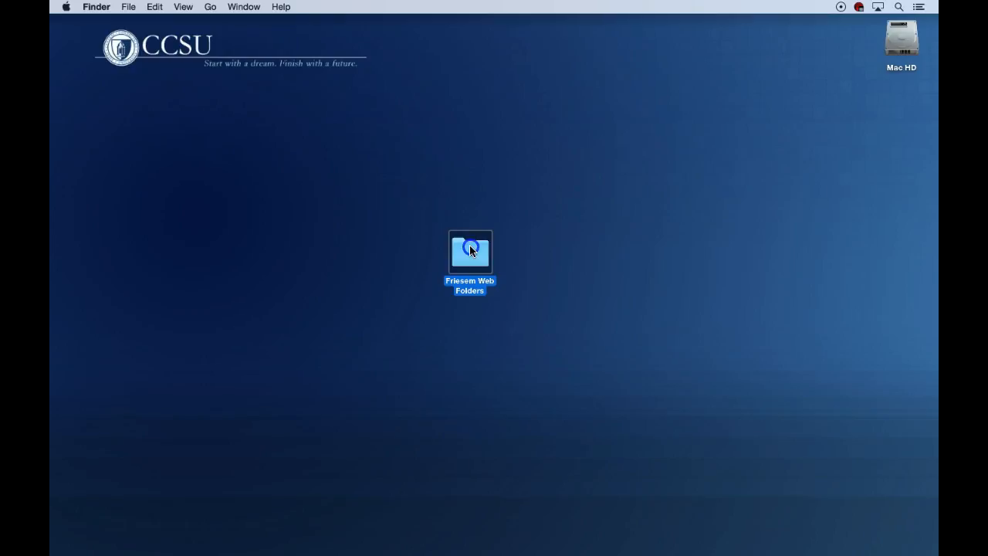
pyautogui.moveTo(578, 352); pyautogui.dragTo(578, 512)
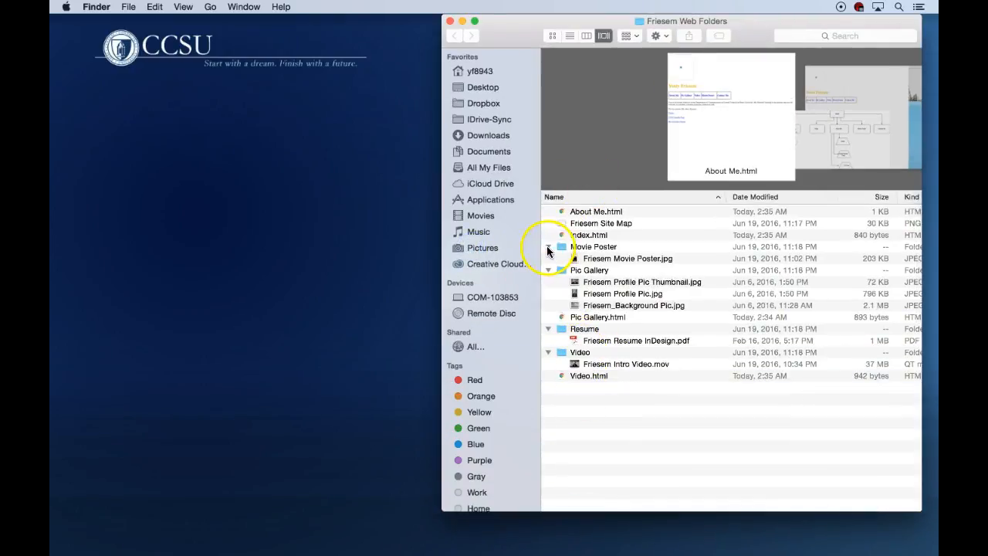
pyautogui.click(547, 245)
pyautogui.click(547, 258)
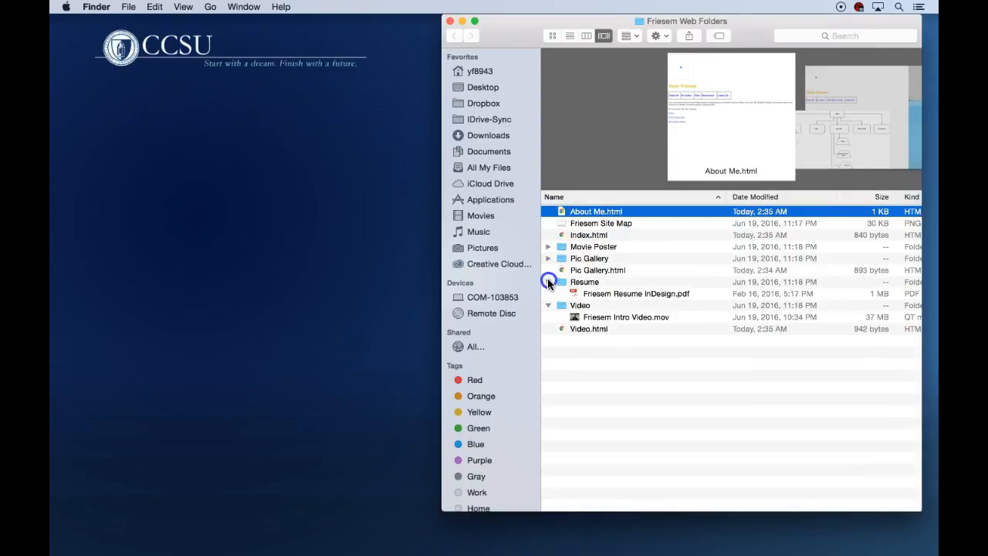
pyautogui.click(547, 282)
pyautogui.click(547, 294)
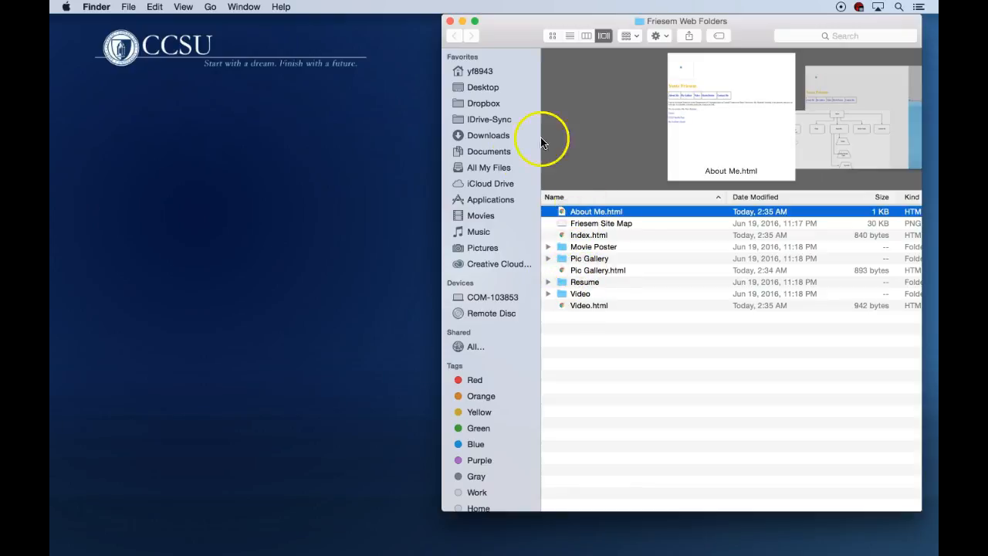
pyautogui.click(449, 24)
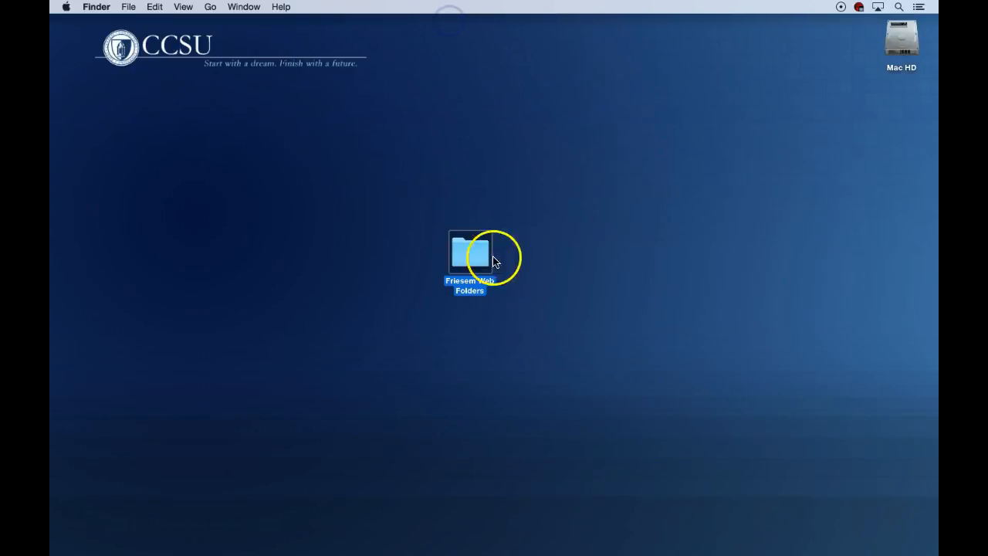
# - Compress the website folder on the desktop into a zip archive and move the archive beside the folder
pyautogui.click(472, 246)
pyautogui.rightClick(472, 259)
pyautogui.click(381, 284)
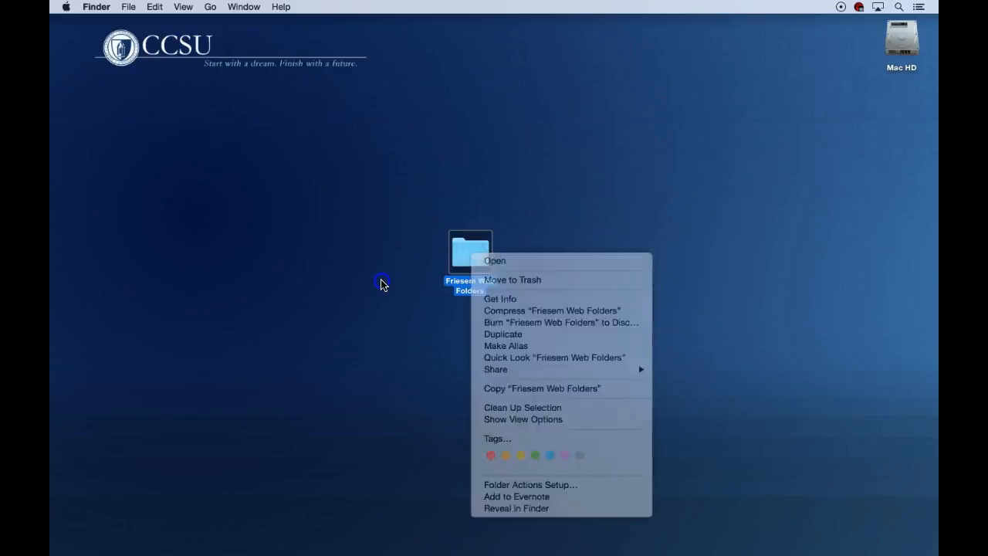
pyautogui.rightClick(473, 264)
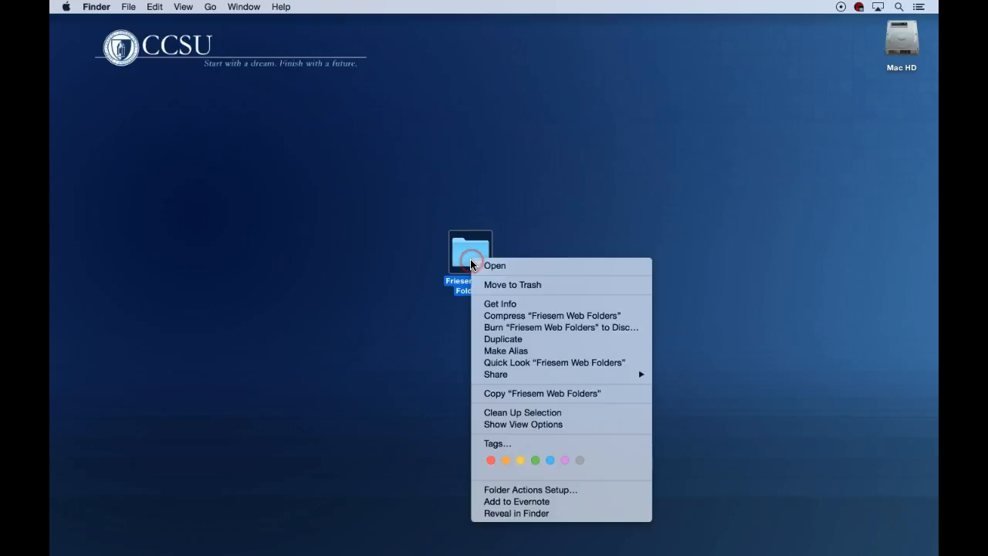
pyautogui.click(526, 317)
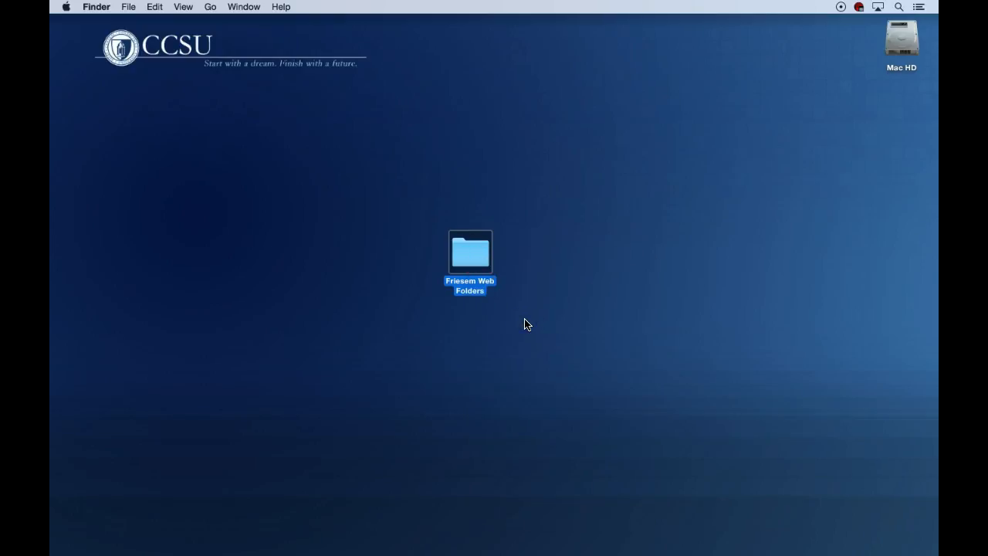
pyautogui.moveTo(900, 114); pyautogui.dragTo(559, 272)
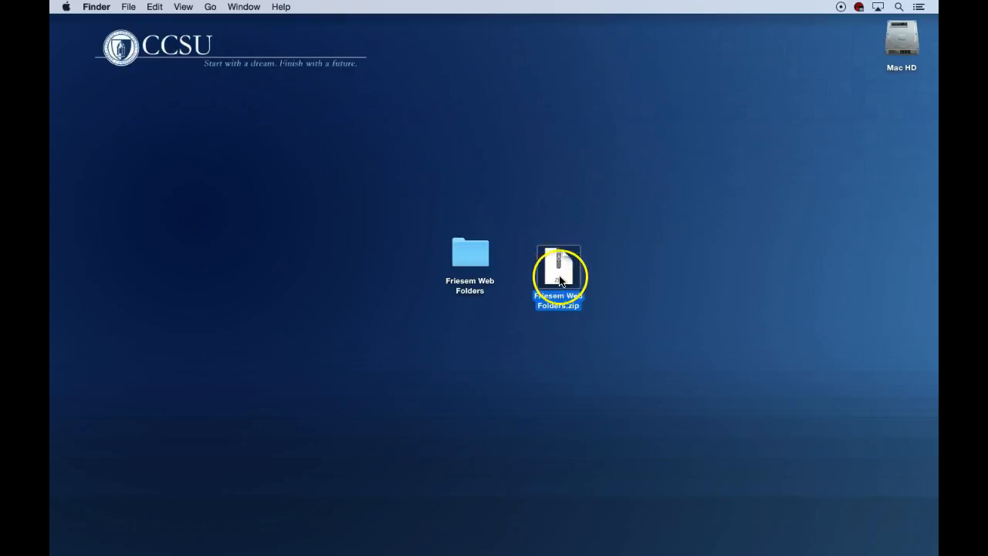